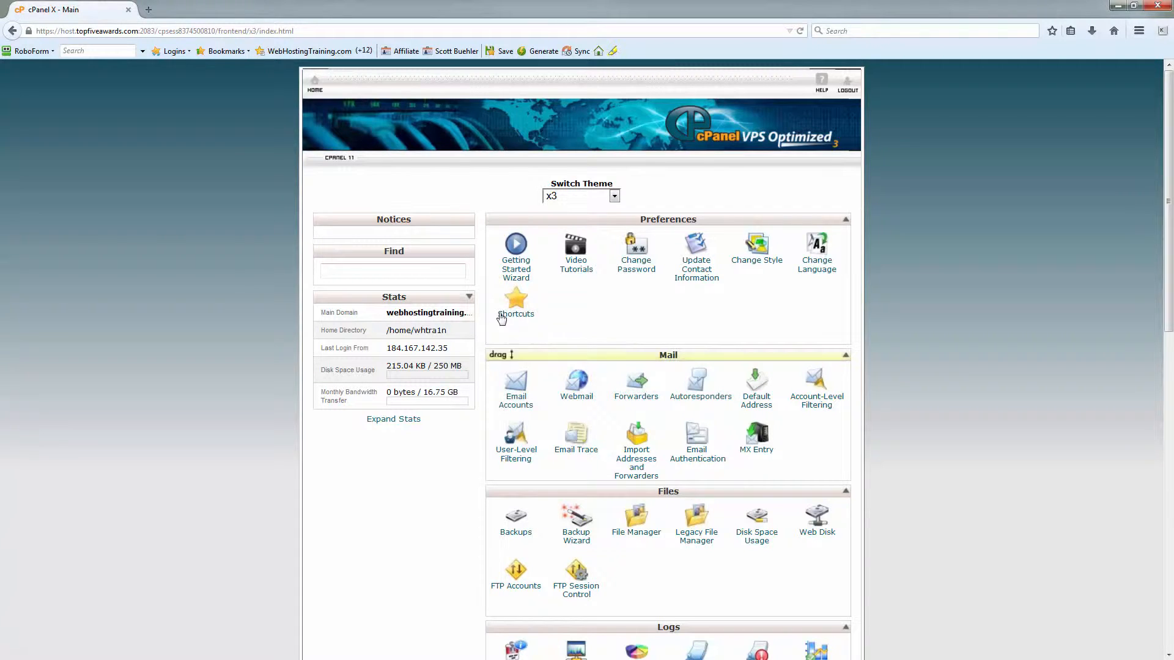
Open wordpress.org in a new browser tab and go to its WordPress 4.1 download page.
left_click(149, 11)
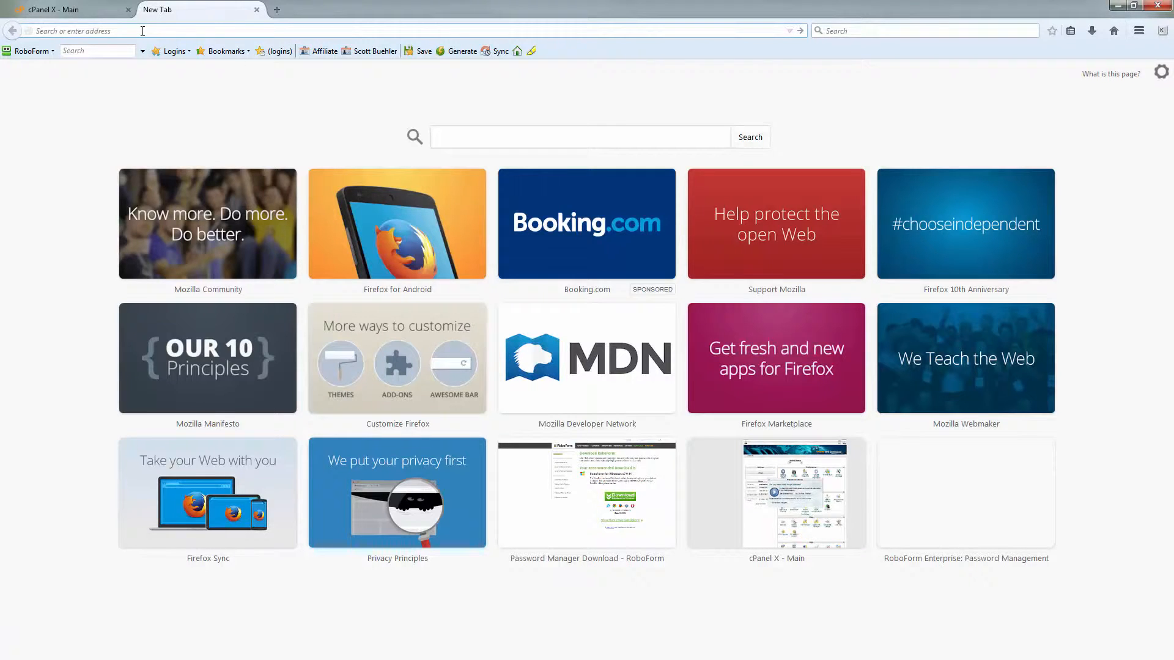
type("wordpress.org")
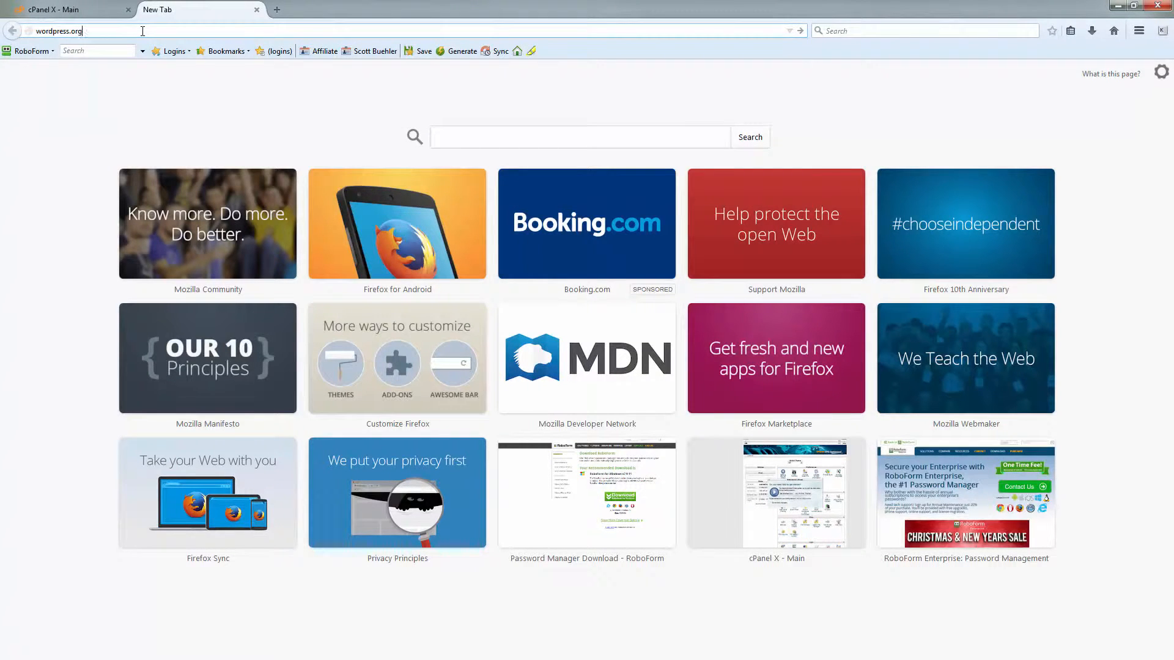
key("Return")
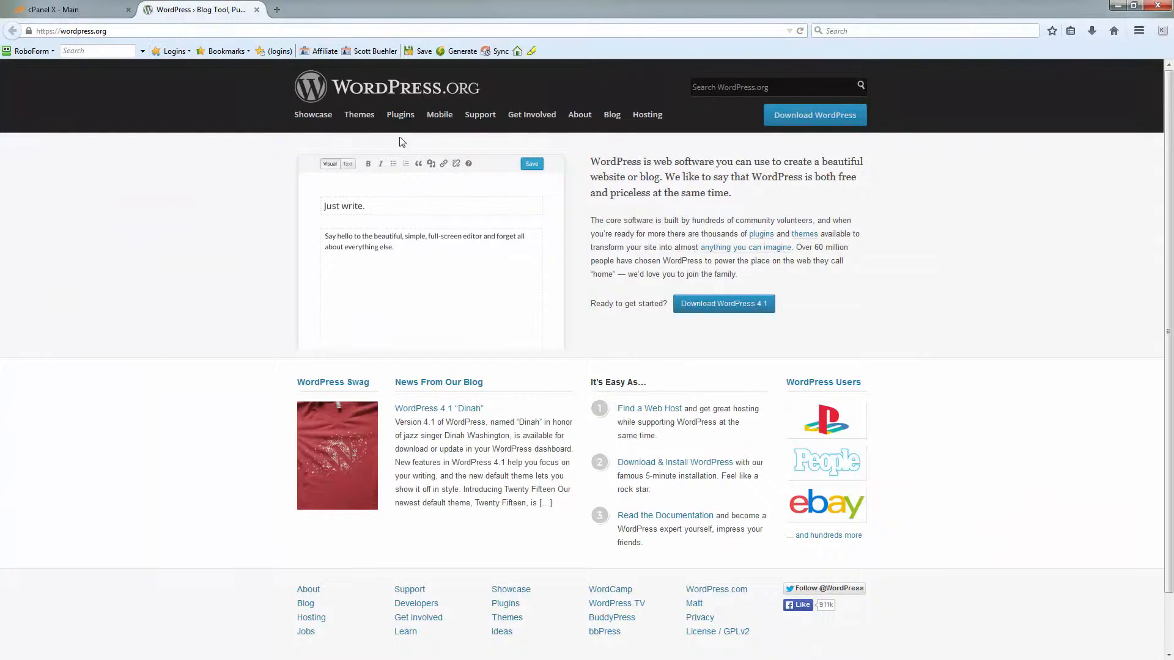
left_click(724, 306)
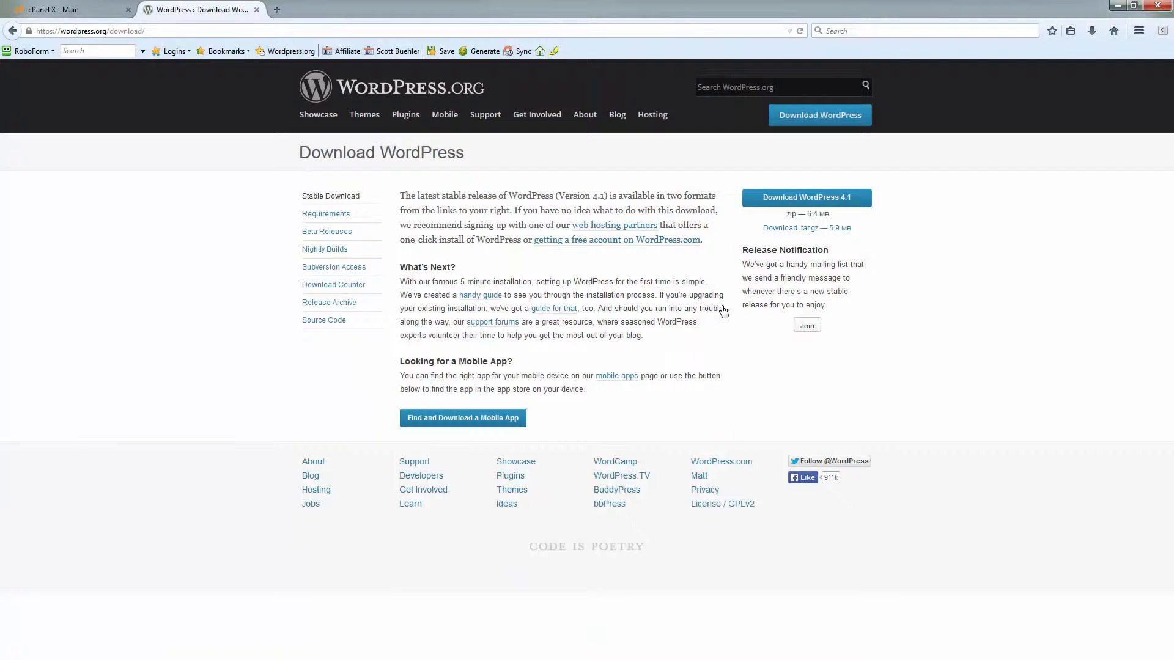
Download the WordPress 4.1 zip package and save it to the Desktop as wordpress-4.1.zip.
left_click(806, 205)
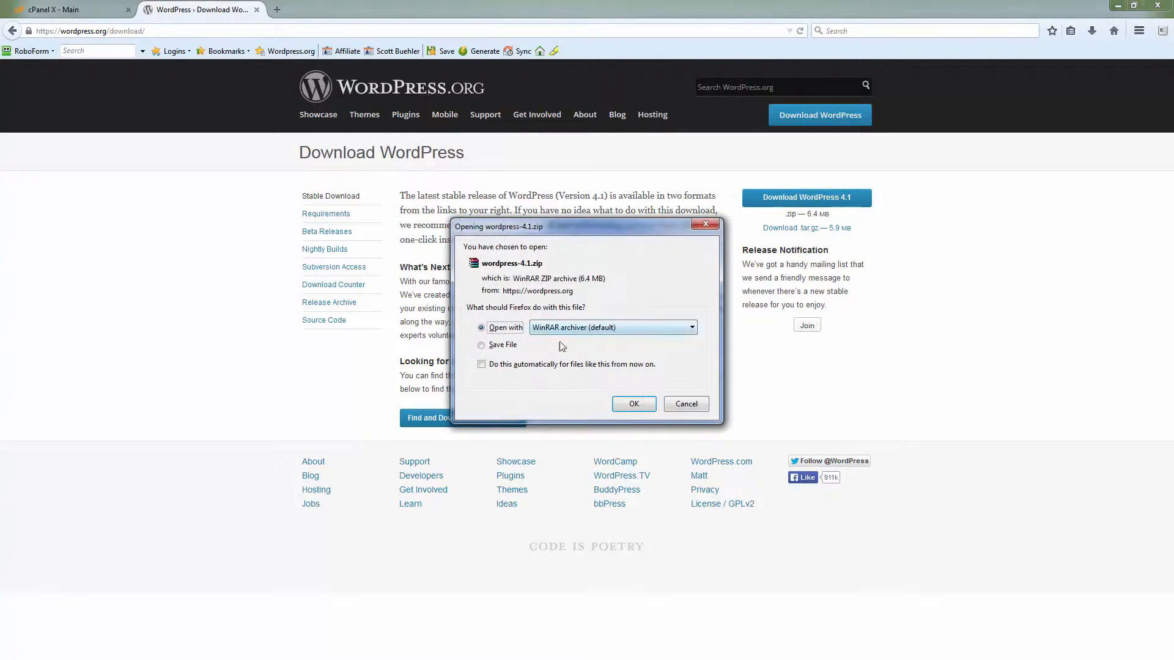
left_click(507, 348)
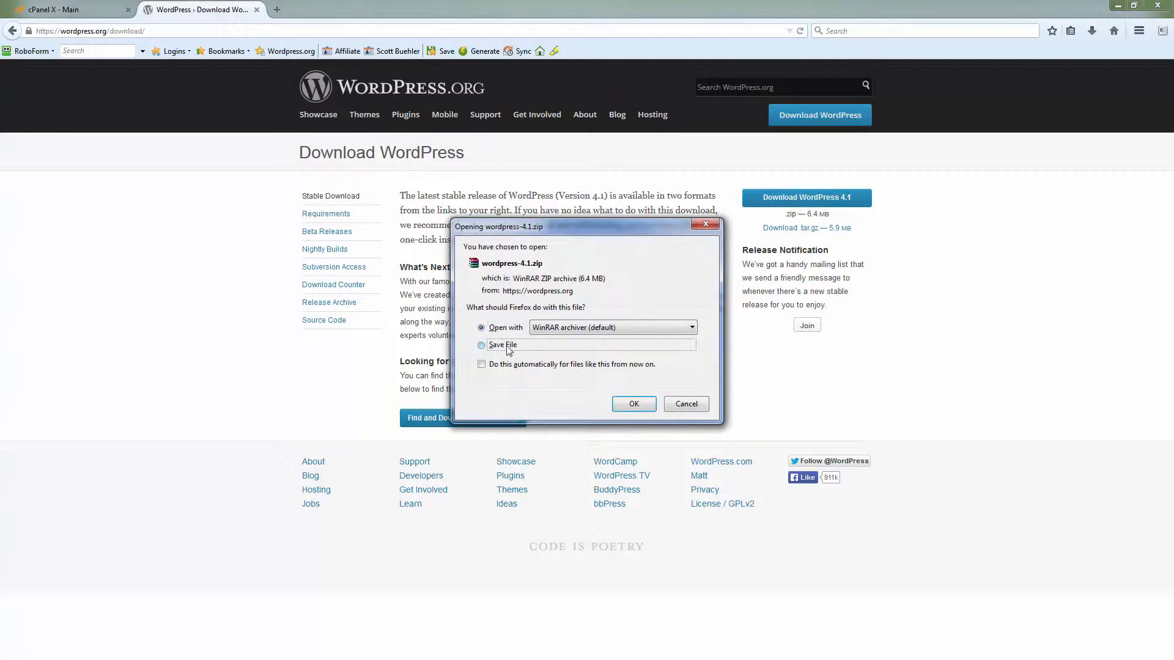
left_click(643, 406)
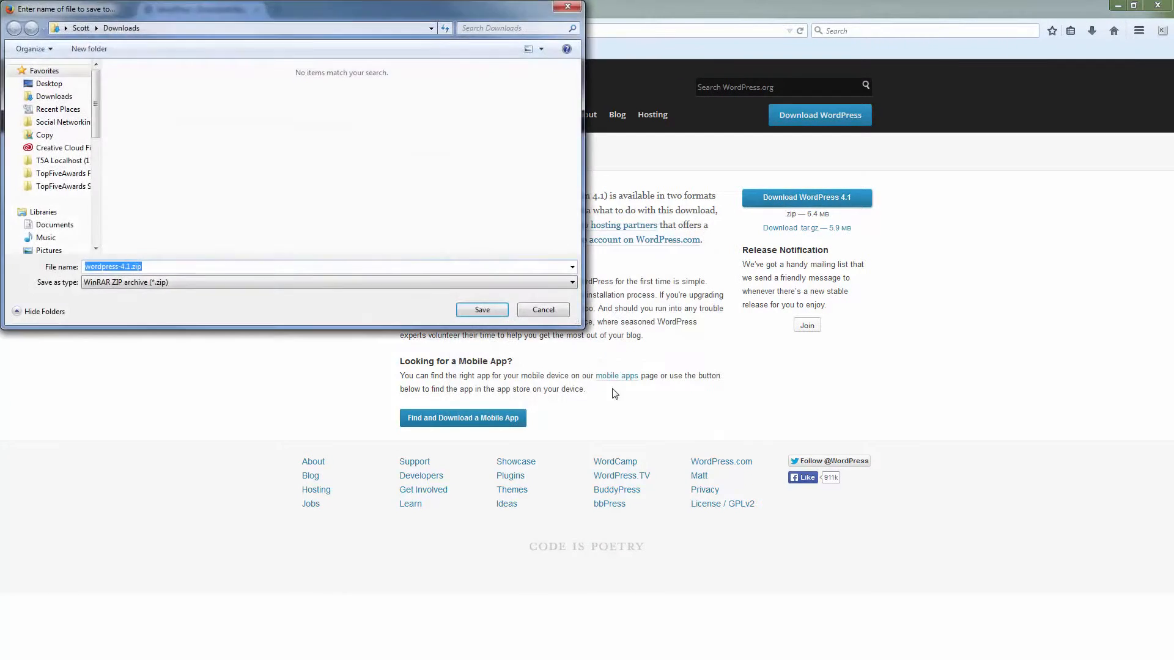
left_click(48, 86)
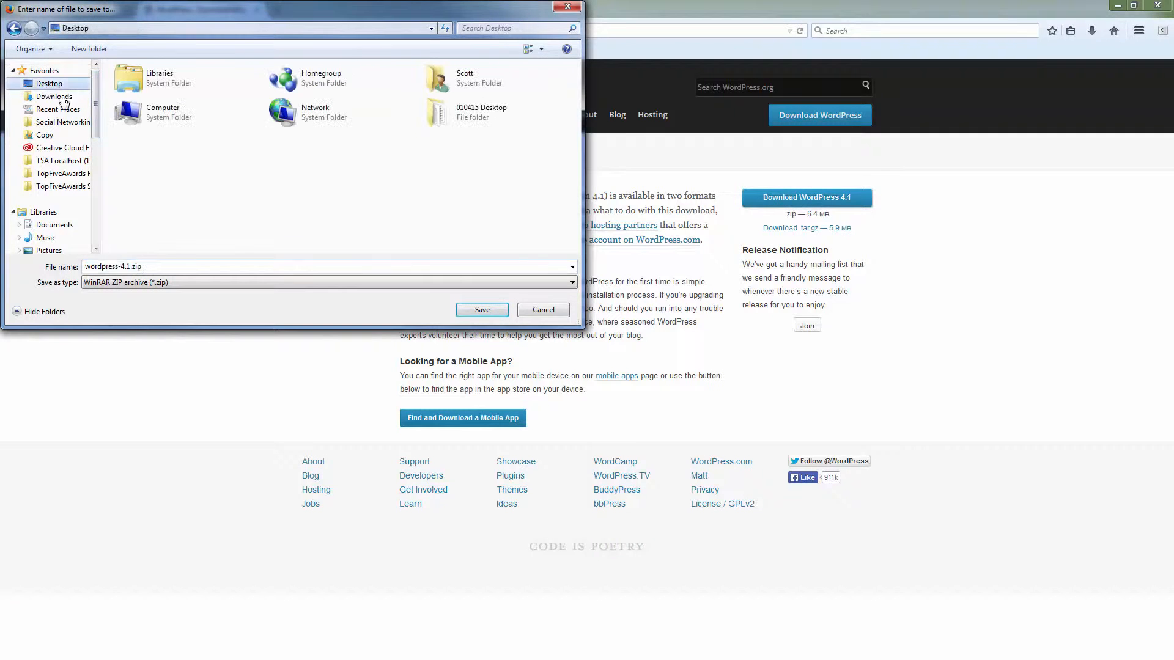
left_click(486, 310)
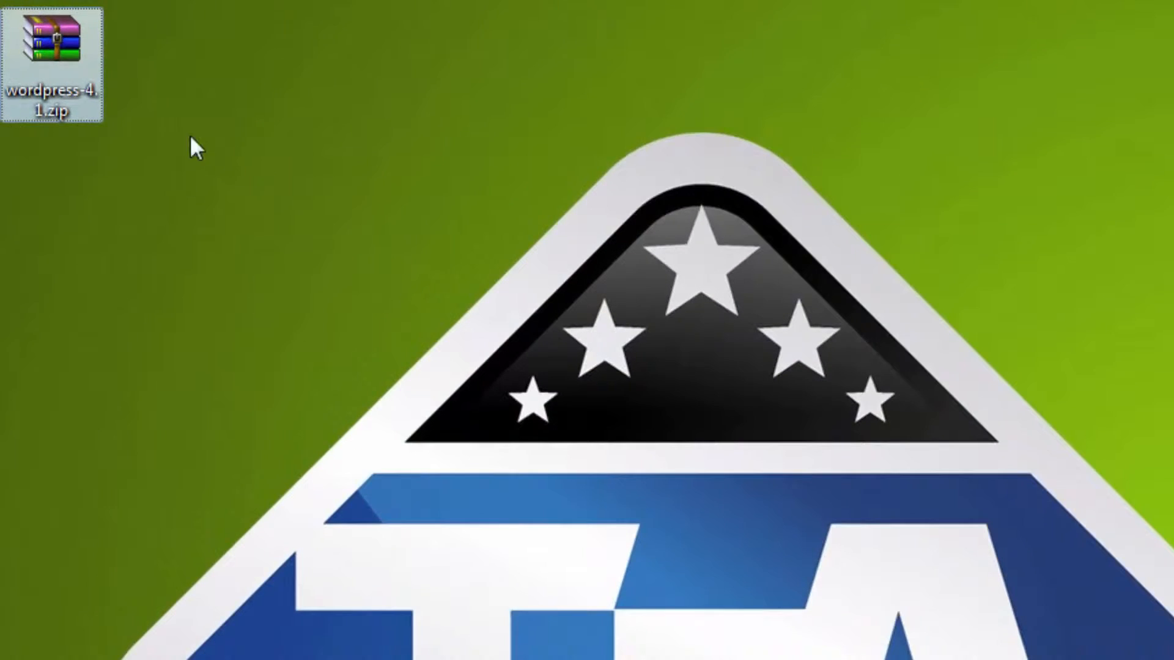
Extract wordpress-4.1.zip on the desktop into its own wordpress-4.1 folder.
left_click_drag(48, 44, 53, 147)
left_click_drag(68, 193, 70, 194)
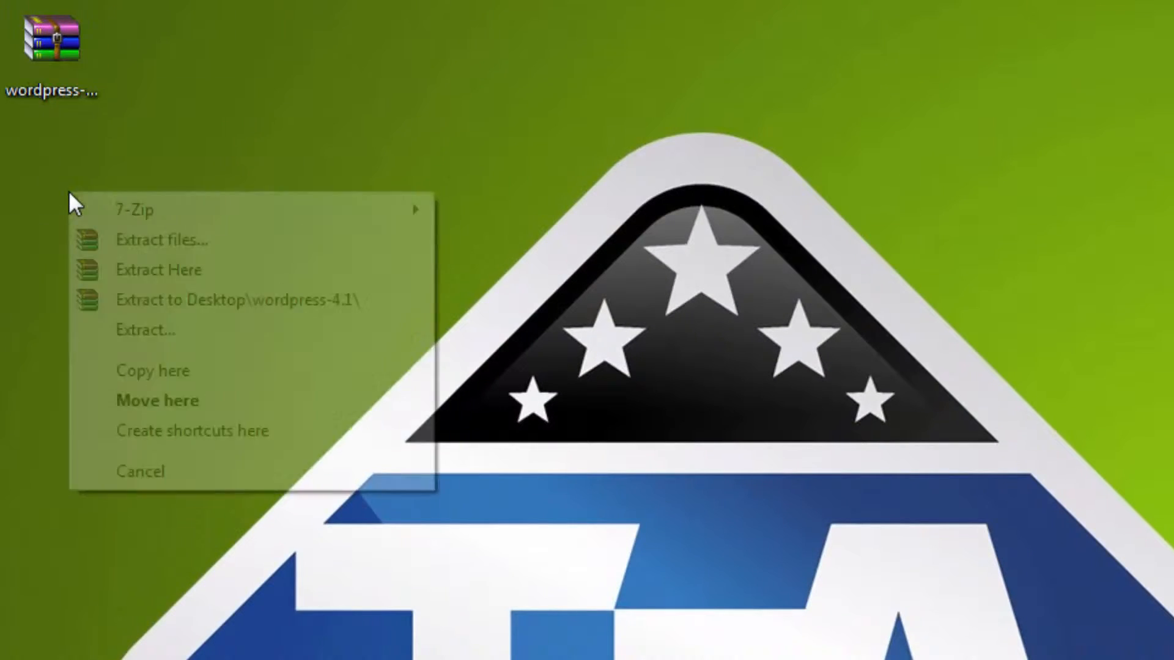
left_click(187, 297)
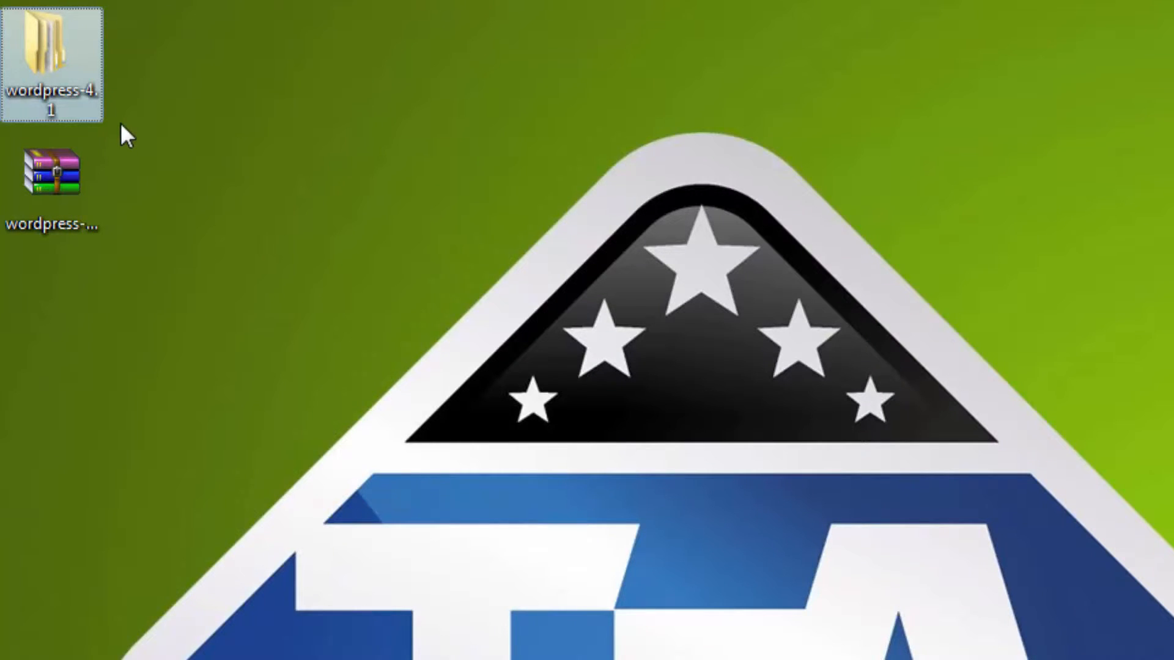
Open the extracted wordpress-4.1 folder on the desktop and go into its wordpress subfolder.
double_click(53, 67)
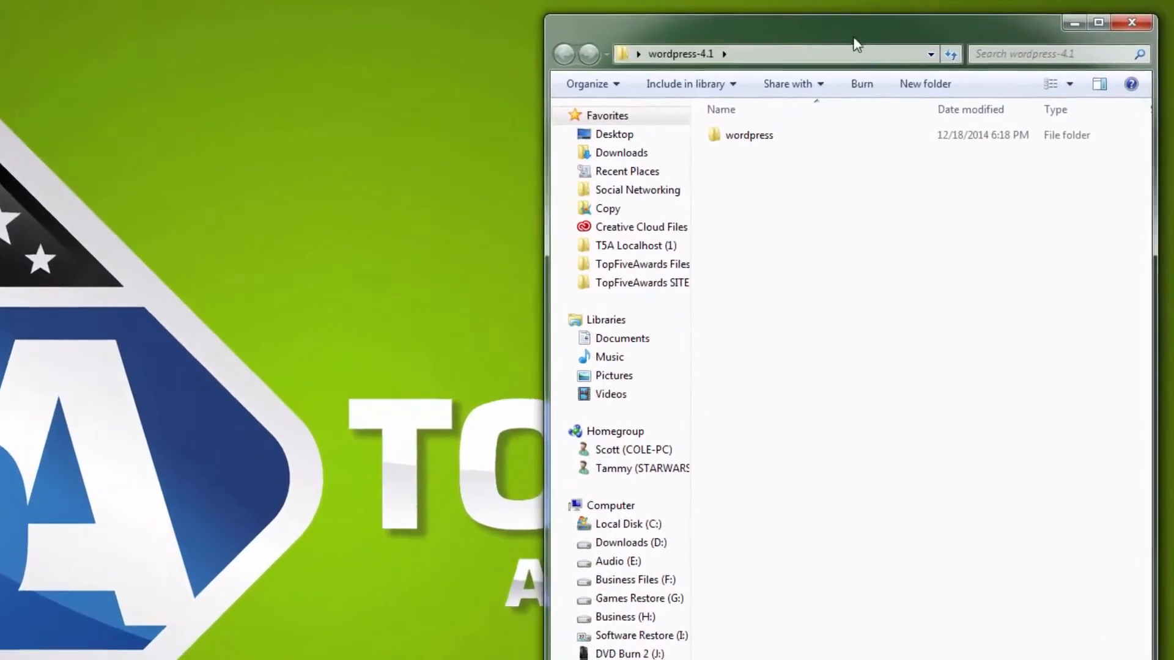
left_click(836, 160)
double_click(663, 164)
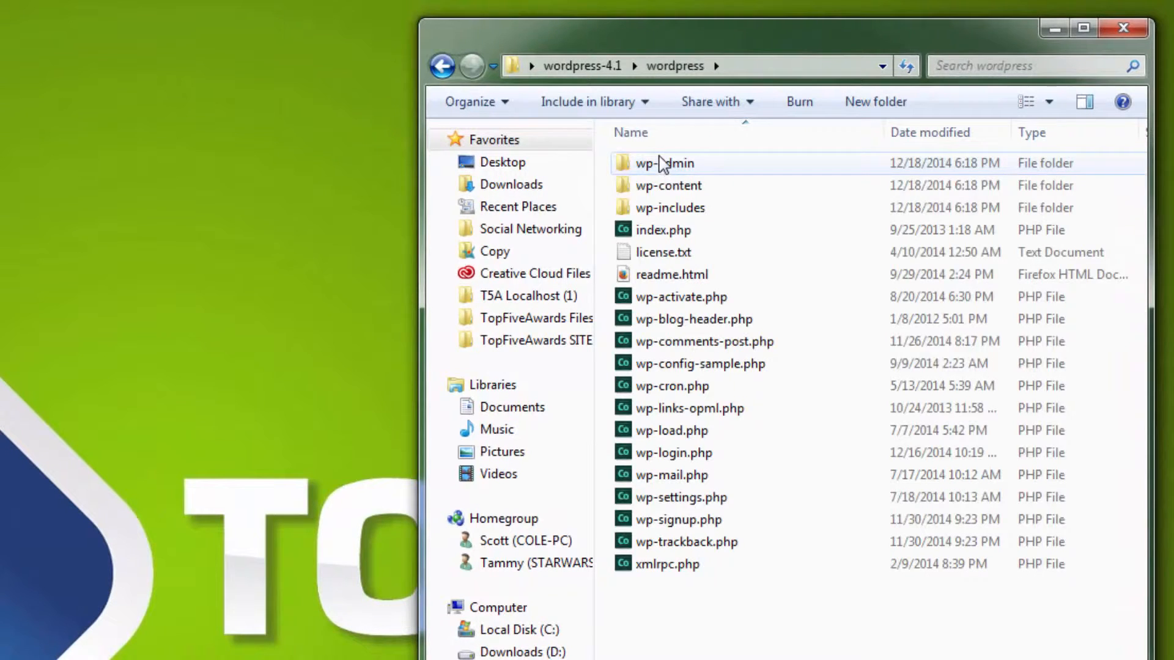
Rename wp-config-sample.php in the wordpress folder to wp-config.php.
left_click(681, 368)
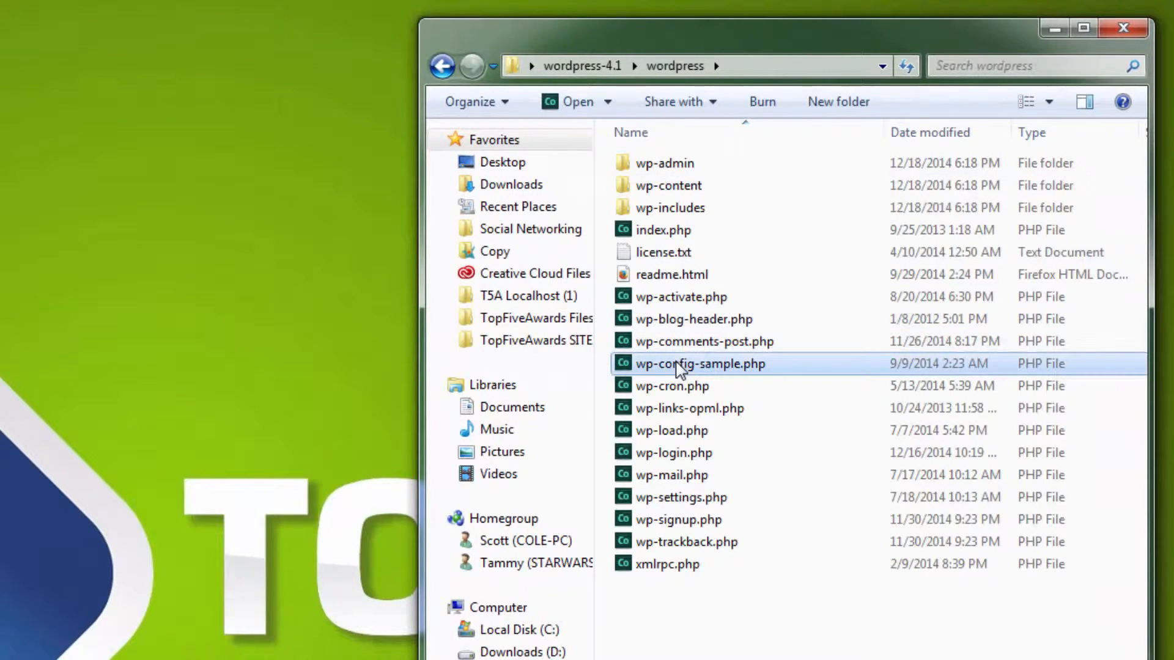
left_click(681, 367)
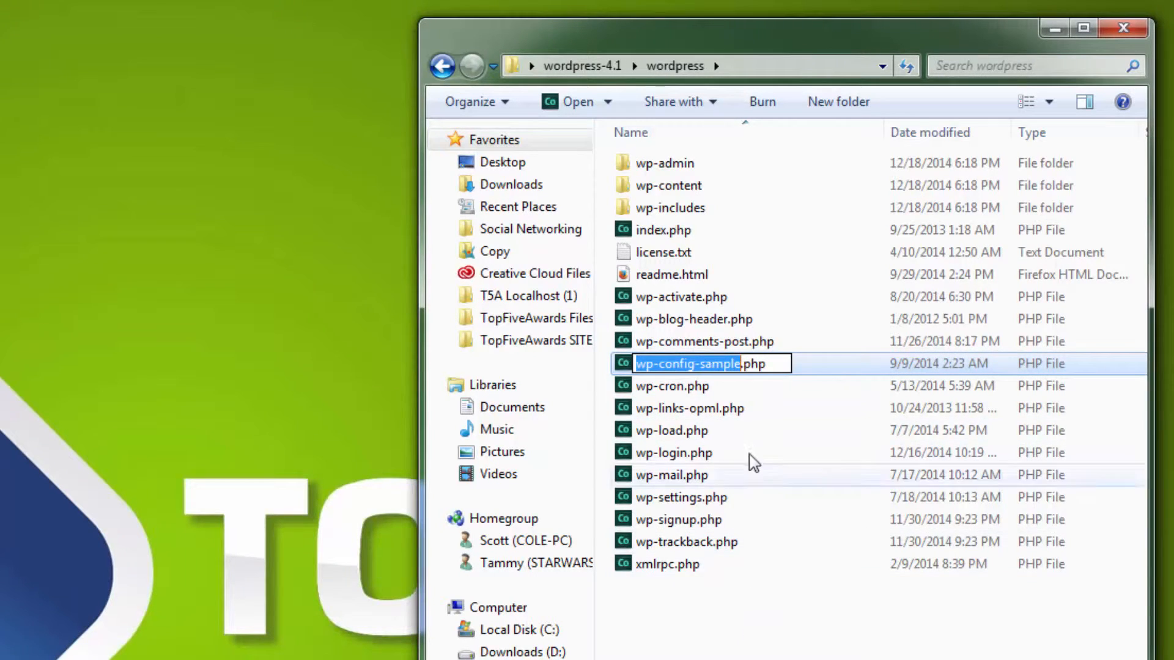
left_click(742, 366)
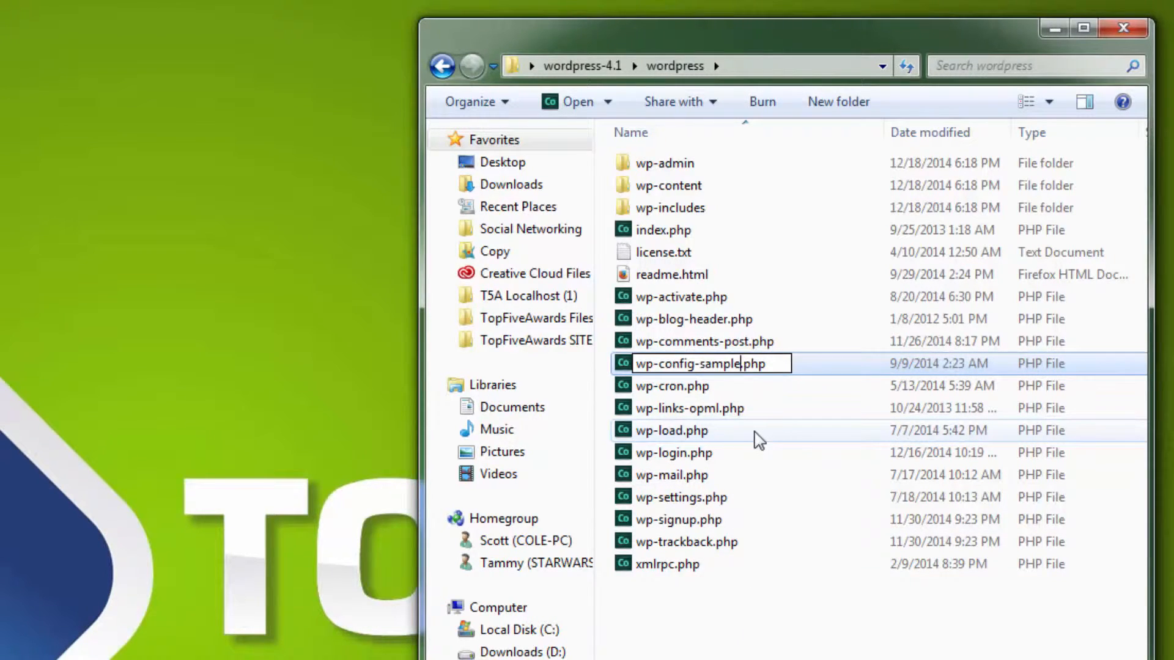
key("BackSpace")
key("BackSpace")
key("BackSpace")
key("BackSpace")
key("BackSpace")
key("BackSpace")
key("BackSpace")
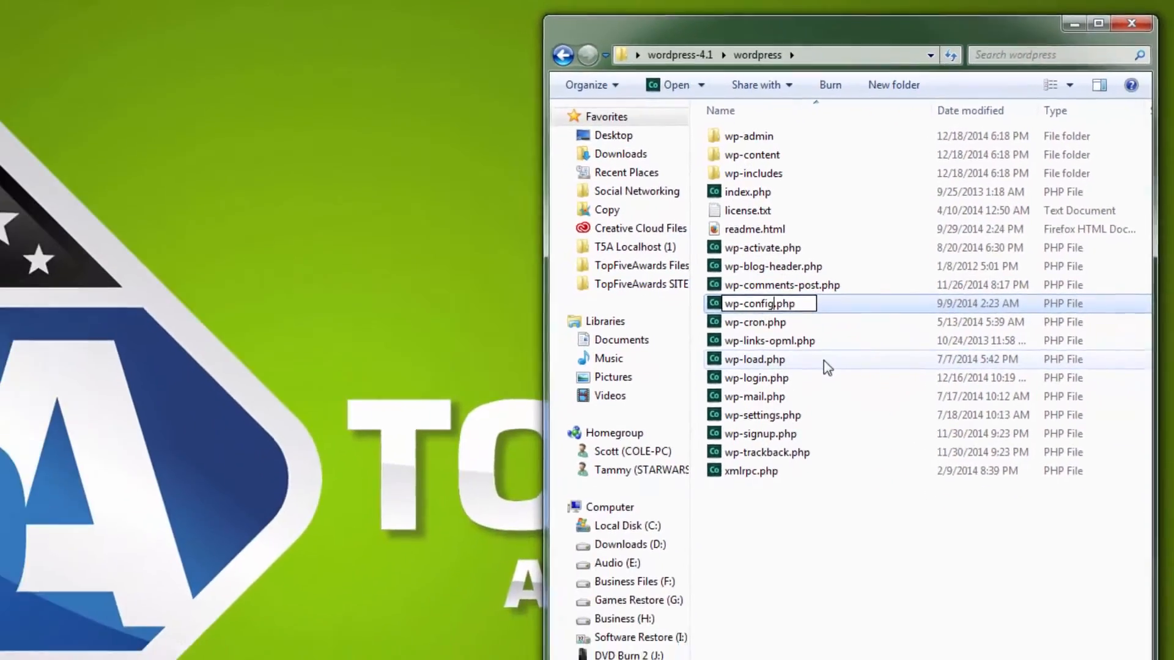
key("Return")
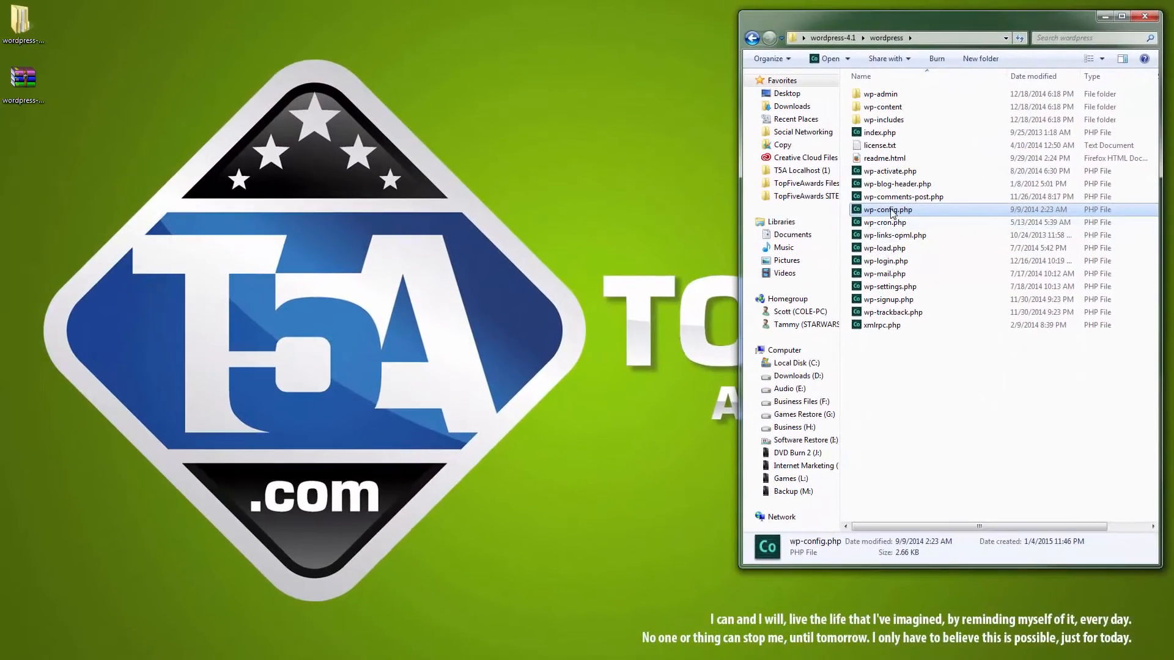
Copy wp-config.php from the wordpress folder to the desktop and close the folder window.
left_click_drag(888, 209, 102, 153)
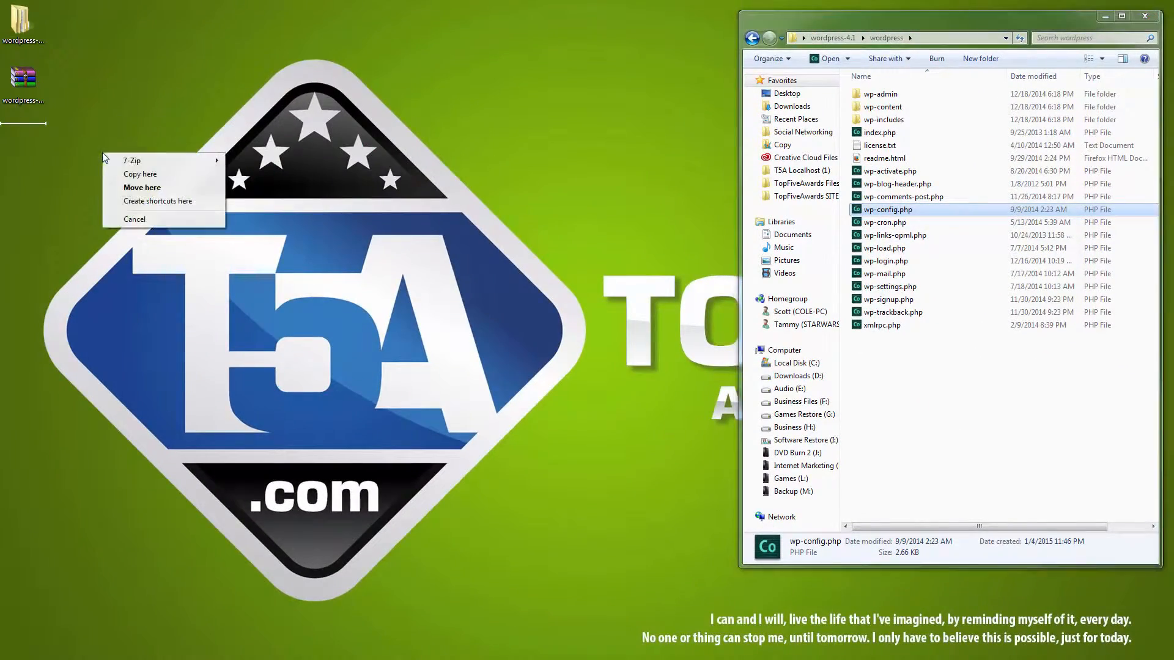
left_click(133, 175)
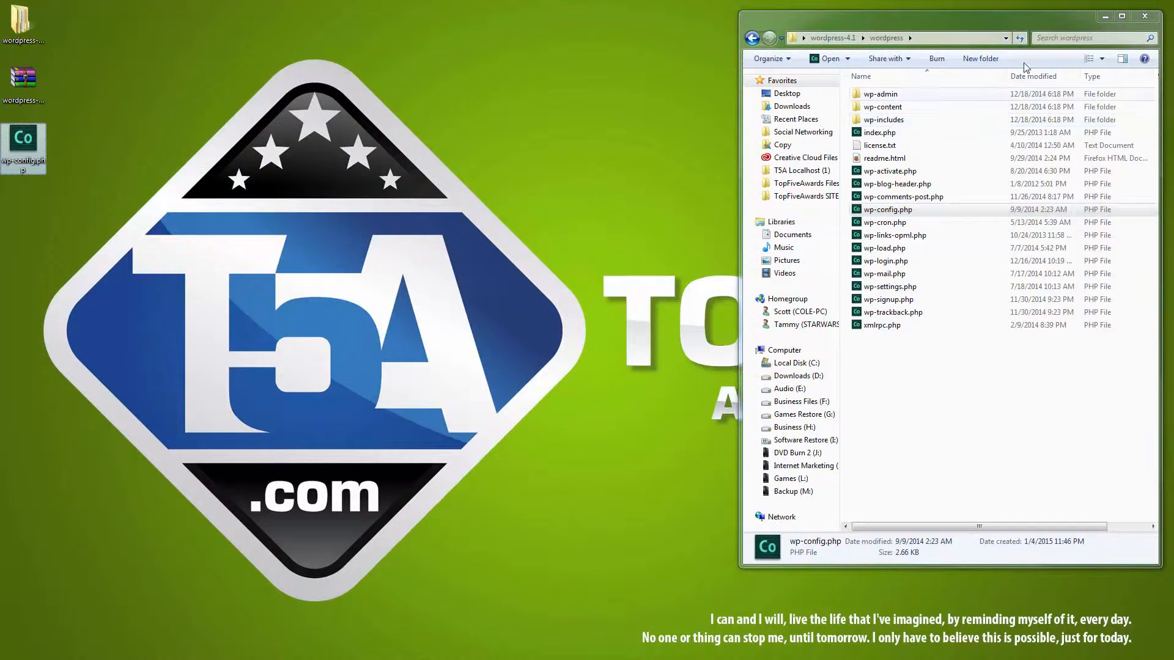
left_click(1147, 19)
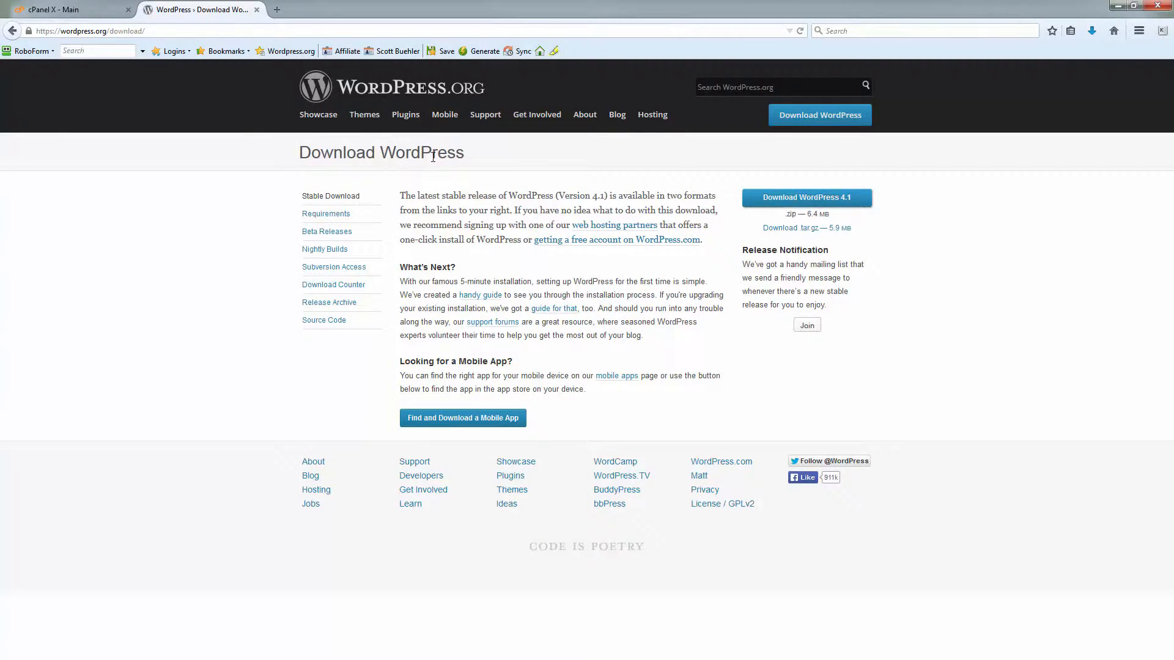
Return to cPanel from the WordPress page, open File Manager at the Web Root (public_html/www), and make the browser window smaller.
left_click(257, 10)
scroll(642, 450, "down", 2)
left_click(642, 451)
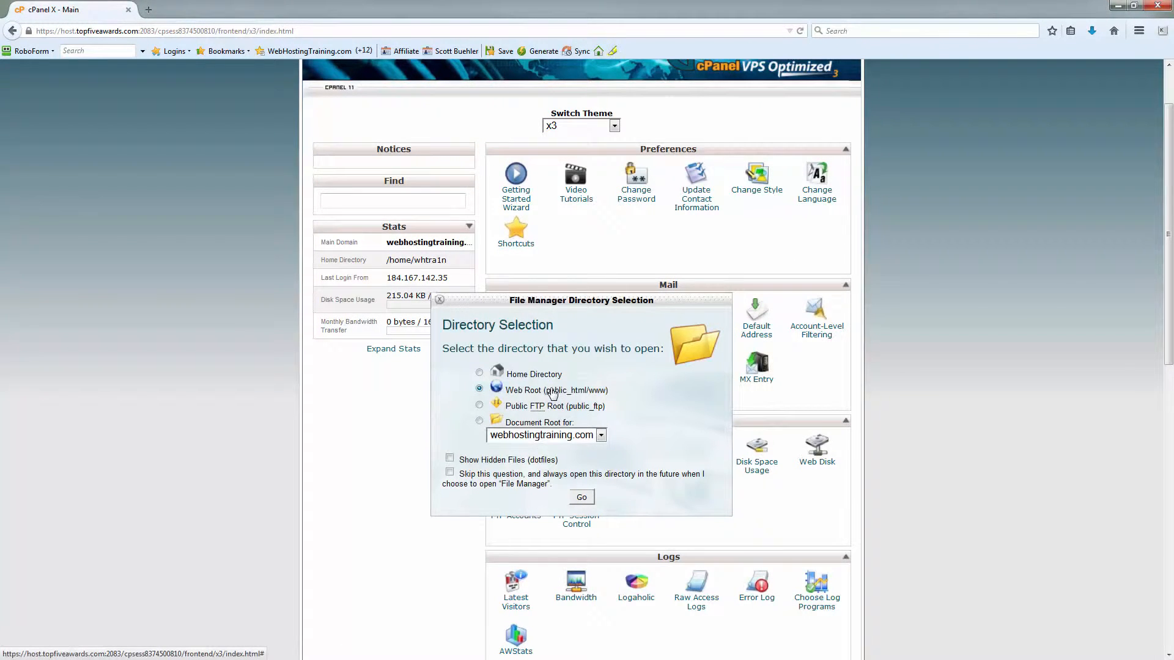
left_click(582, 497)
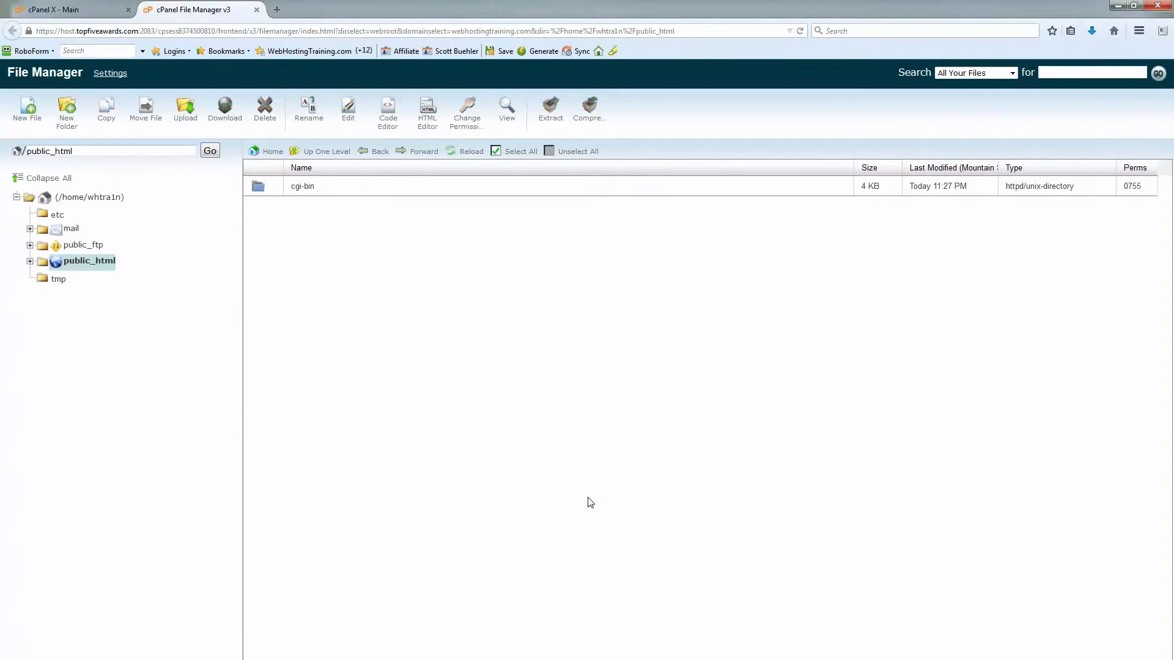
left_click(1135, 6)
left_click_drag(593, 23, 884, 13)
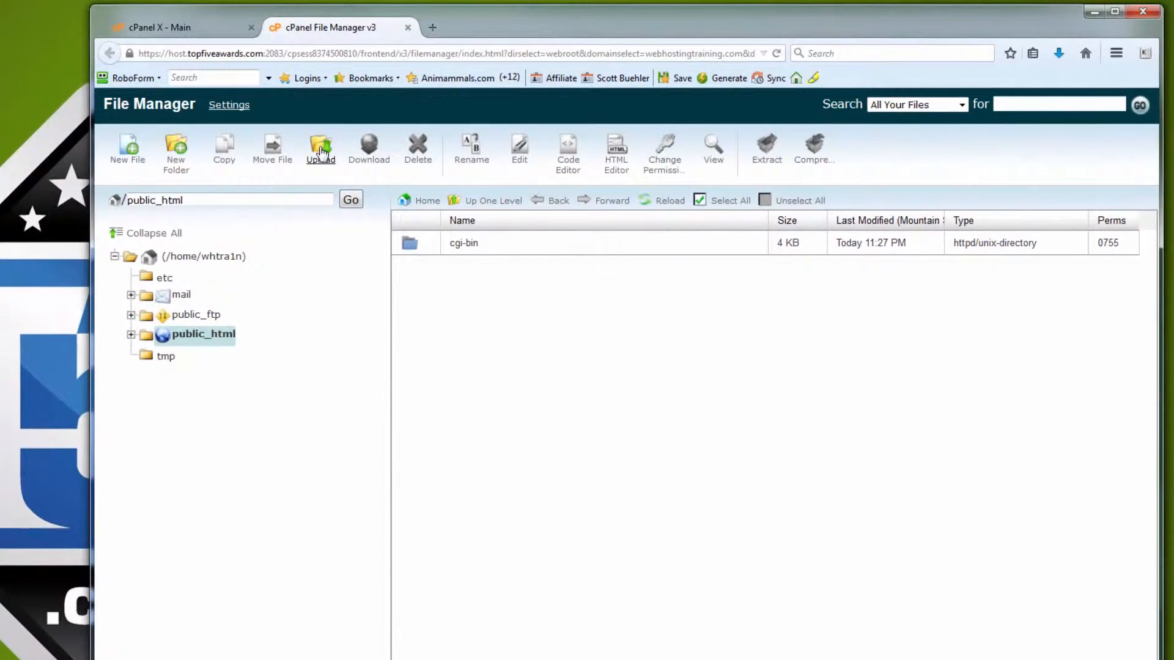
Upload wordpress-4.1.zip from the Desktop to public_html and refresh the file listing.
left_click(321, 150)
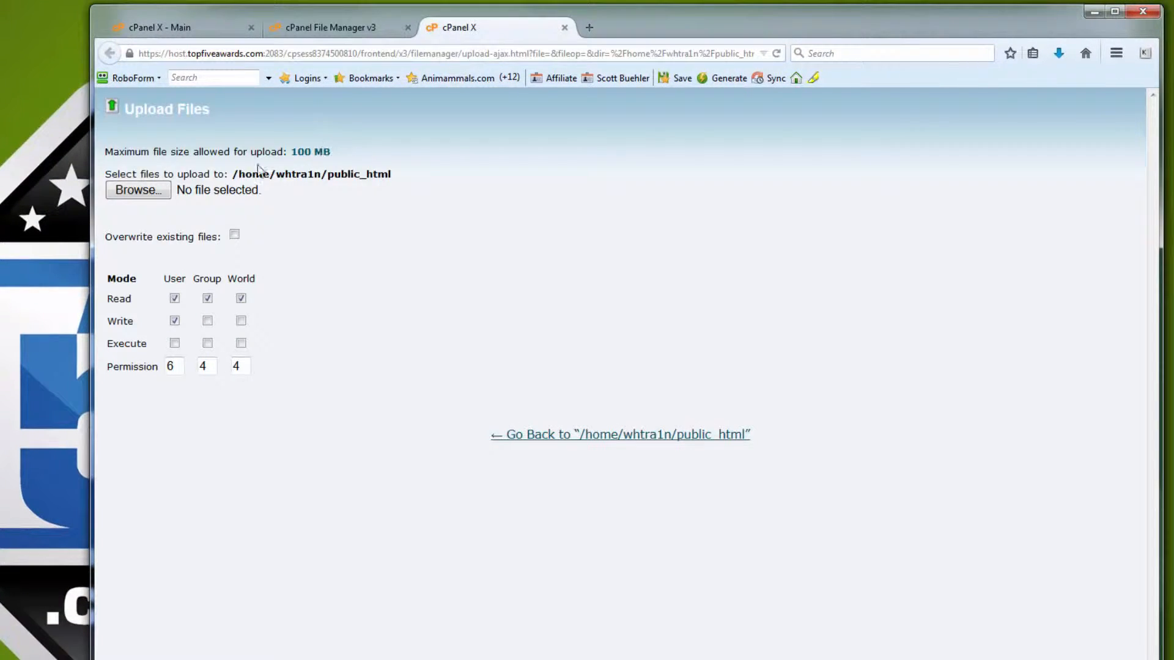
left_click(167, 197)
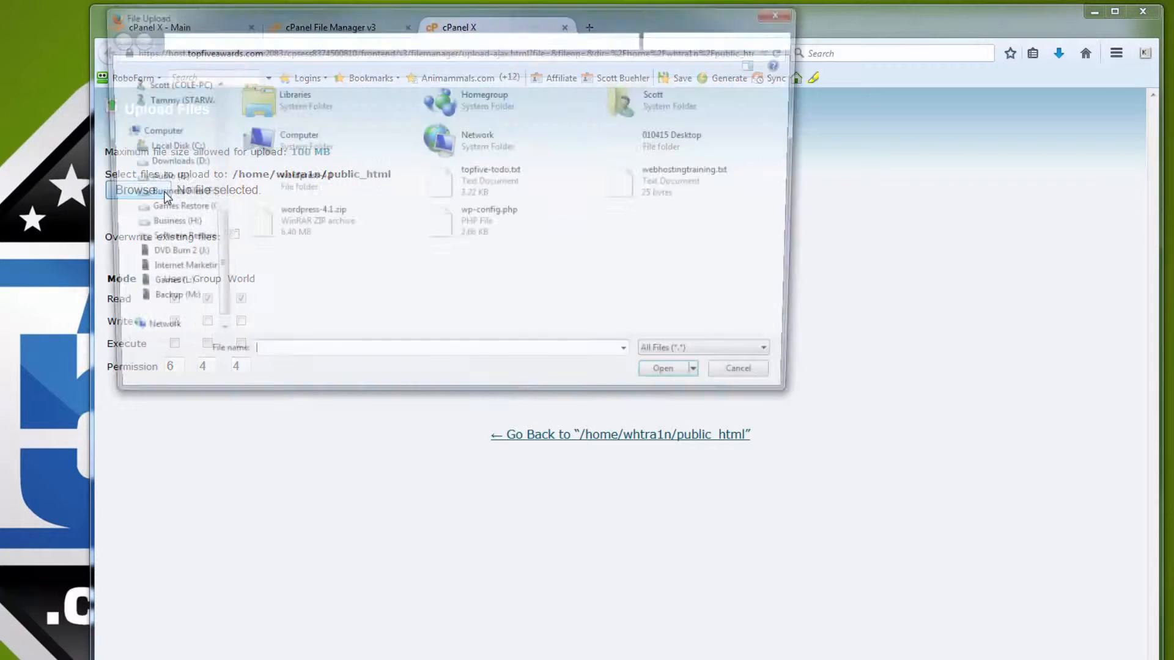
left_click(304, 225)
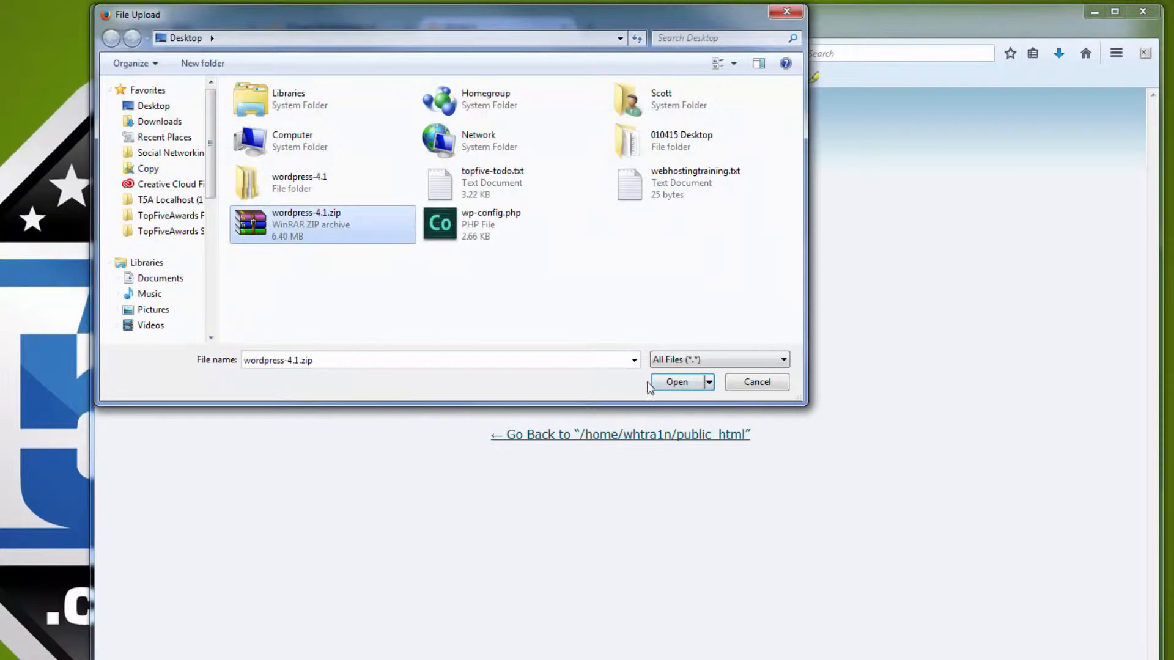
left_click(665, 381)
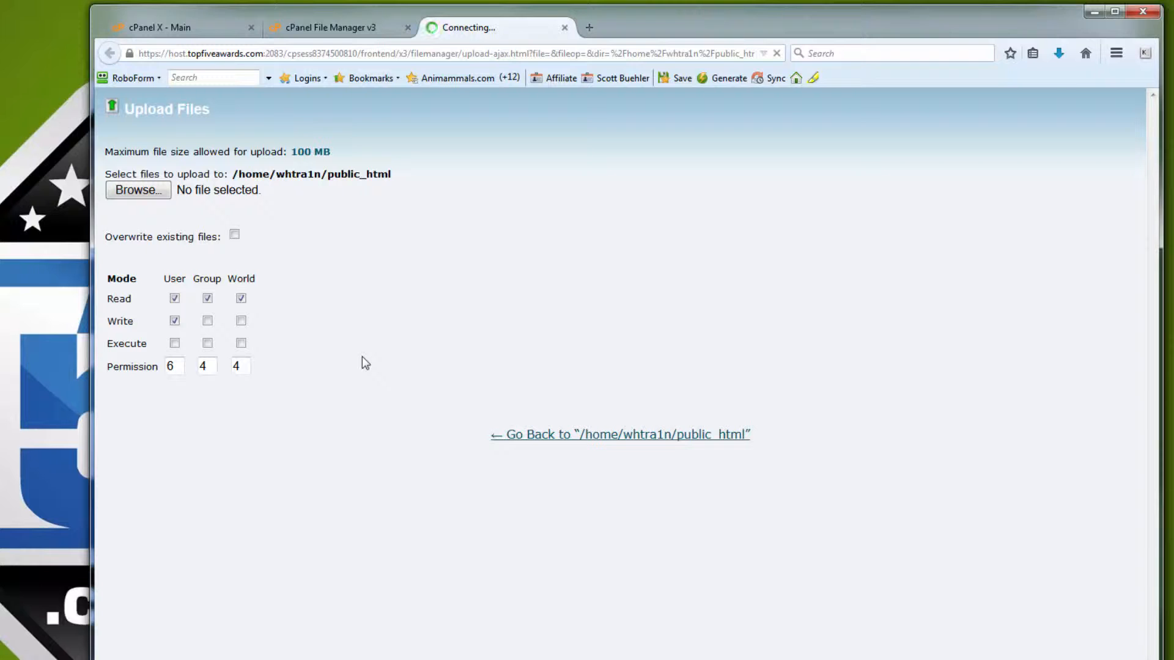
left_click(564, 28)
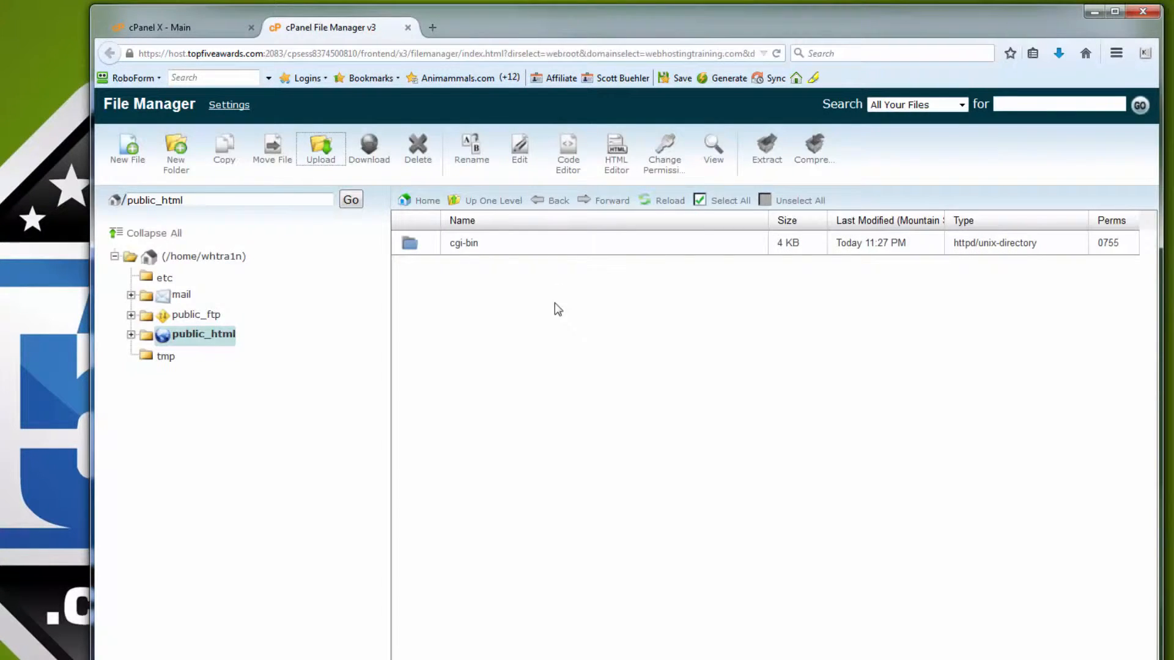
left_click(662, 202)
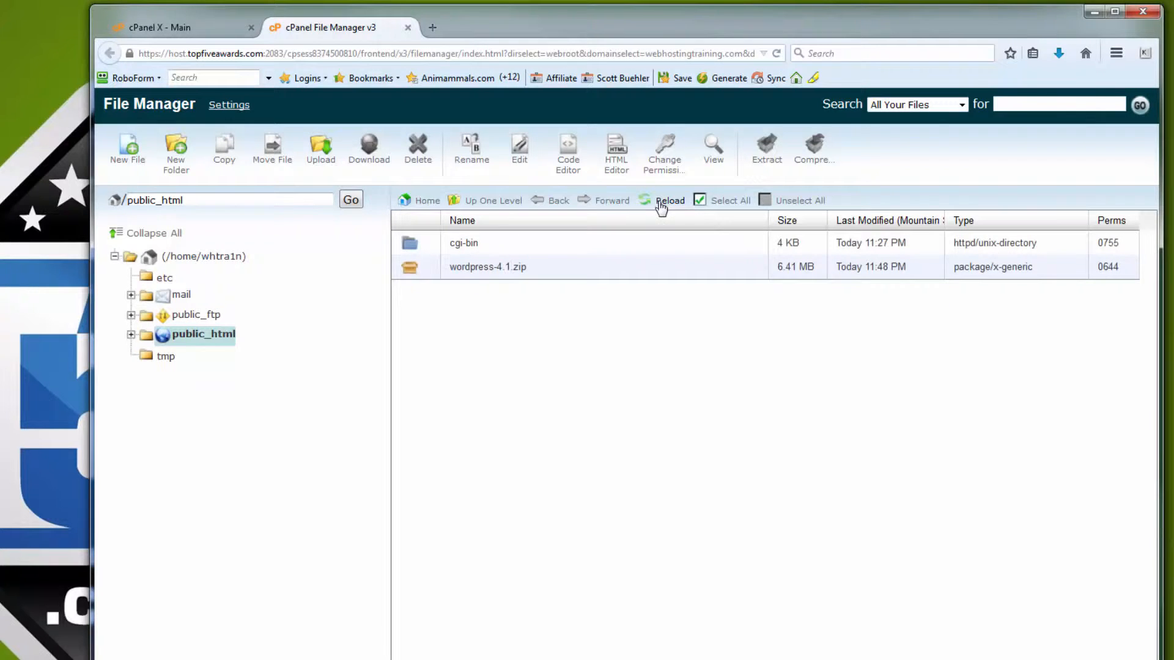
Extract wordpress-4.1.zip on the server into /public_html and dismiss the extraction results.
left_click(541, 270)
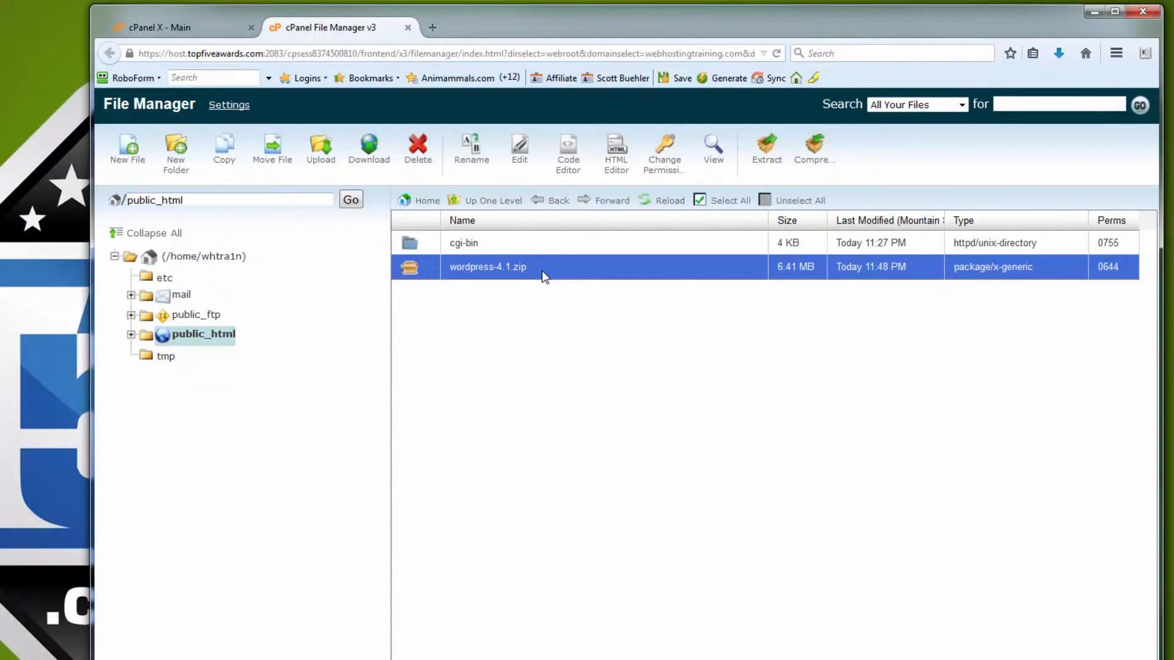
right_click(541, 271)
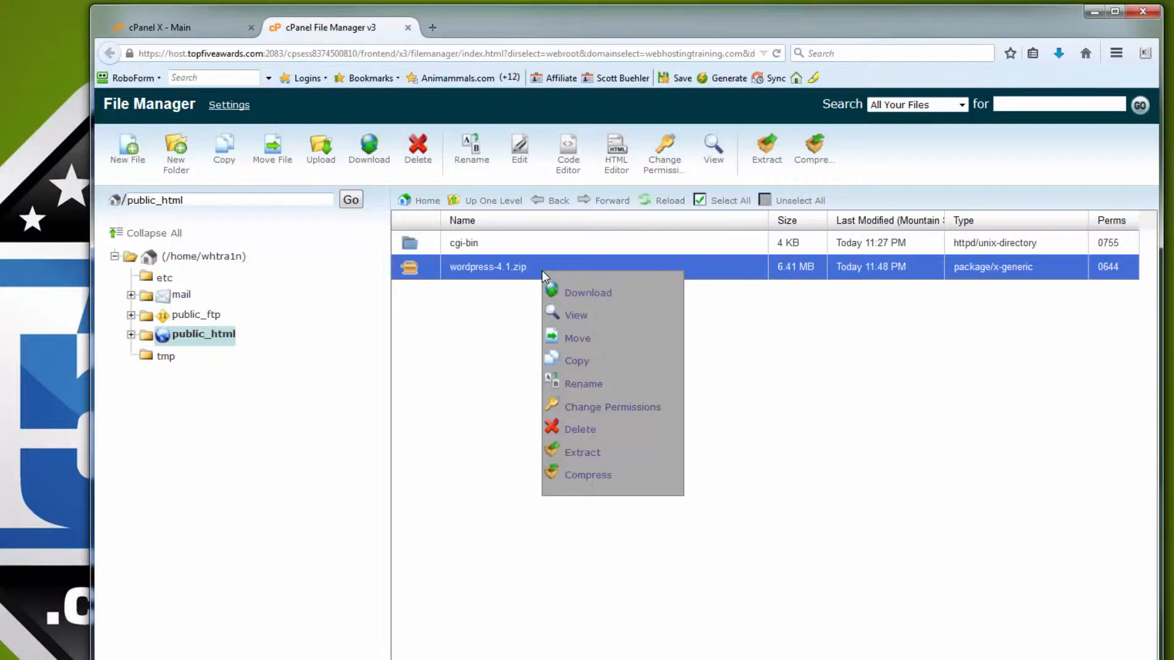
left_click(588, 452)
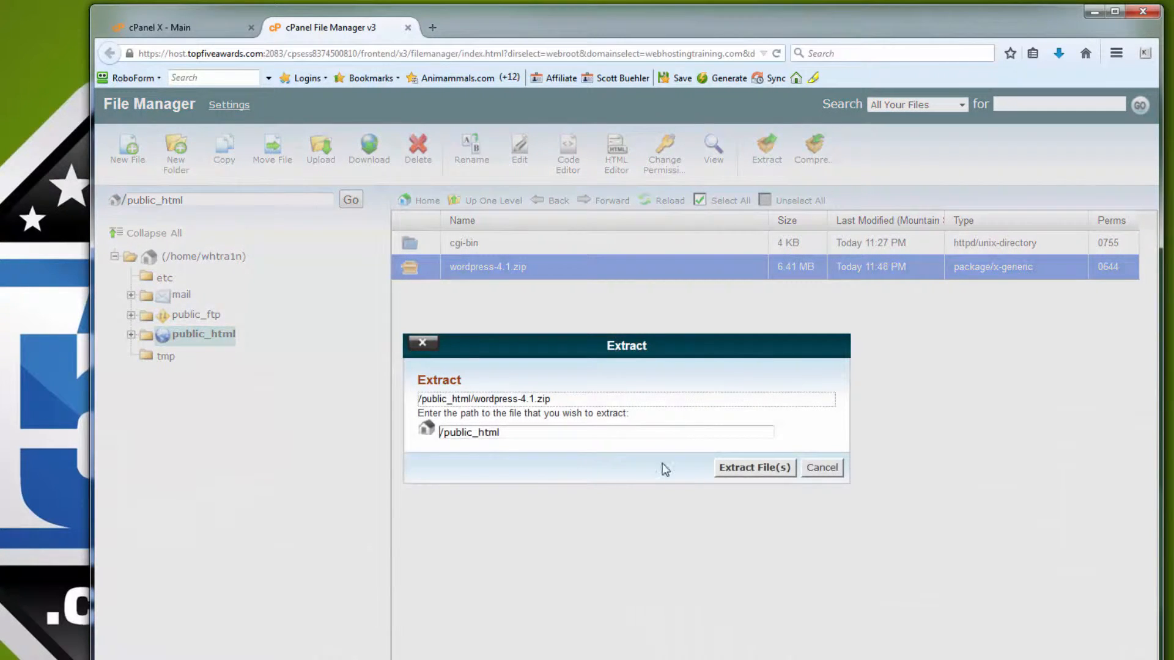
left_click(743, 471)
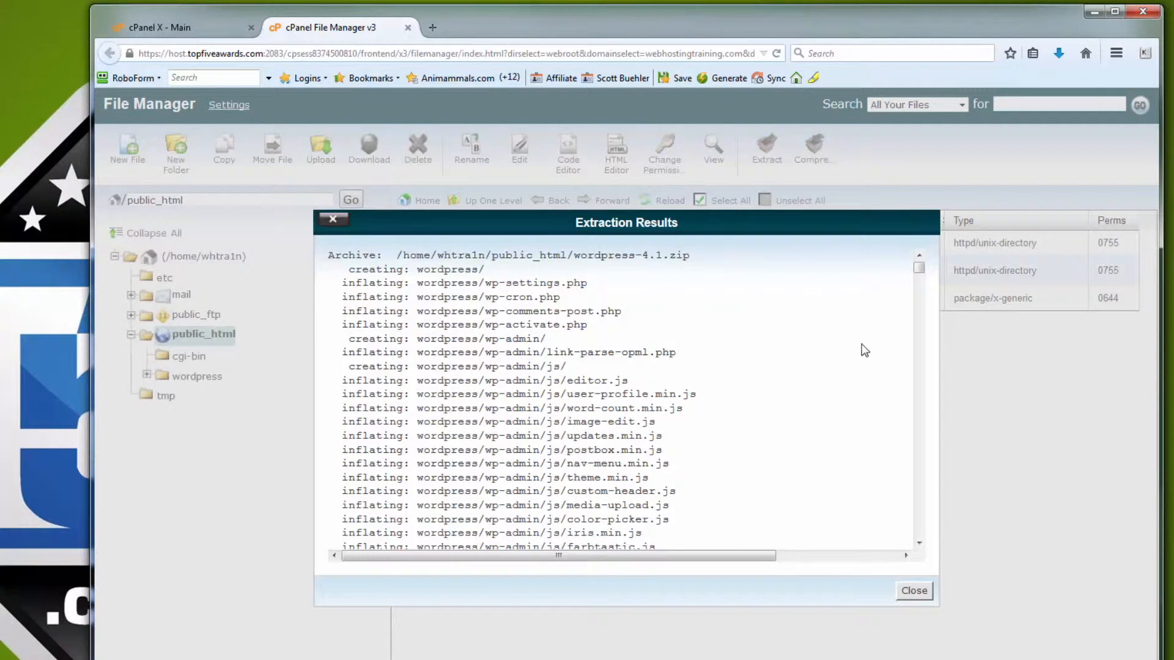
left_click(914, 591)
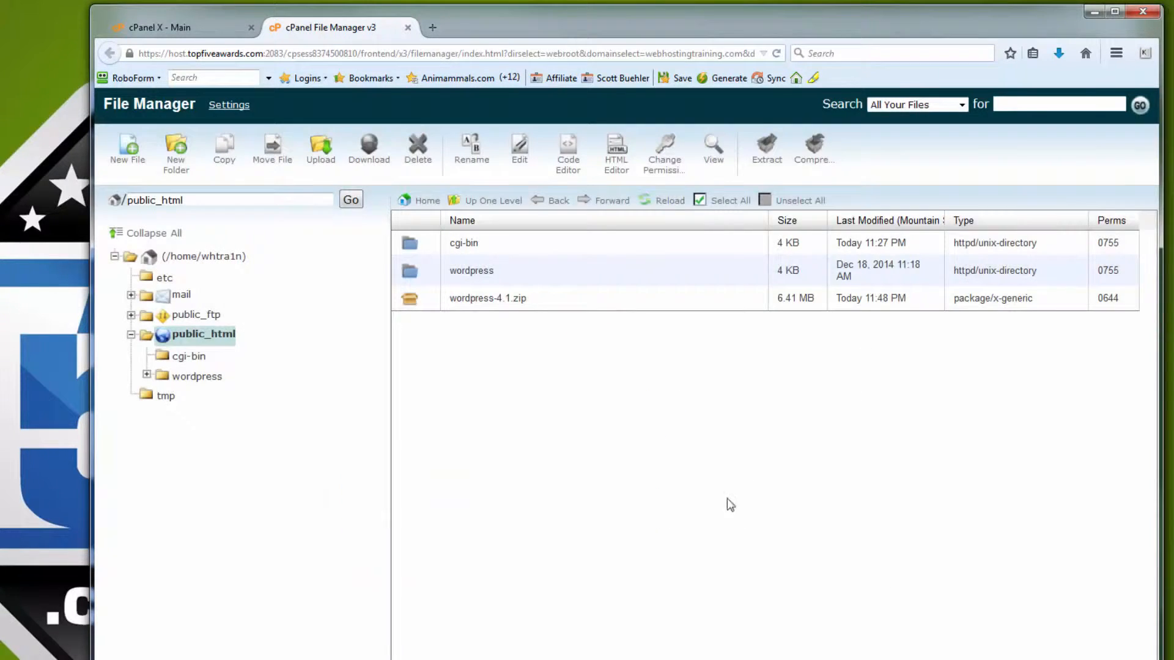
Delete the wordpress-4.1.zip archive from public_html.
left_click(535, 299)
right_click(535, 299)
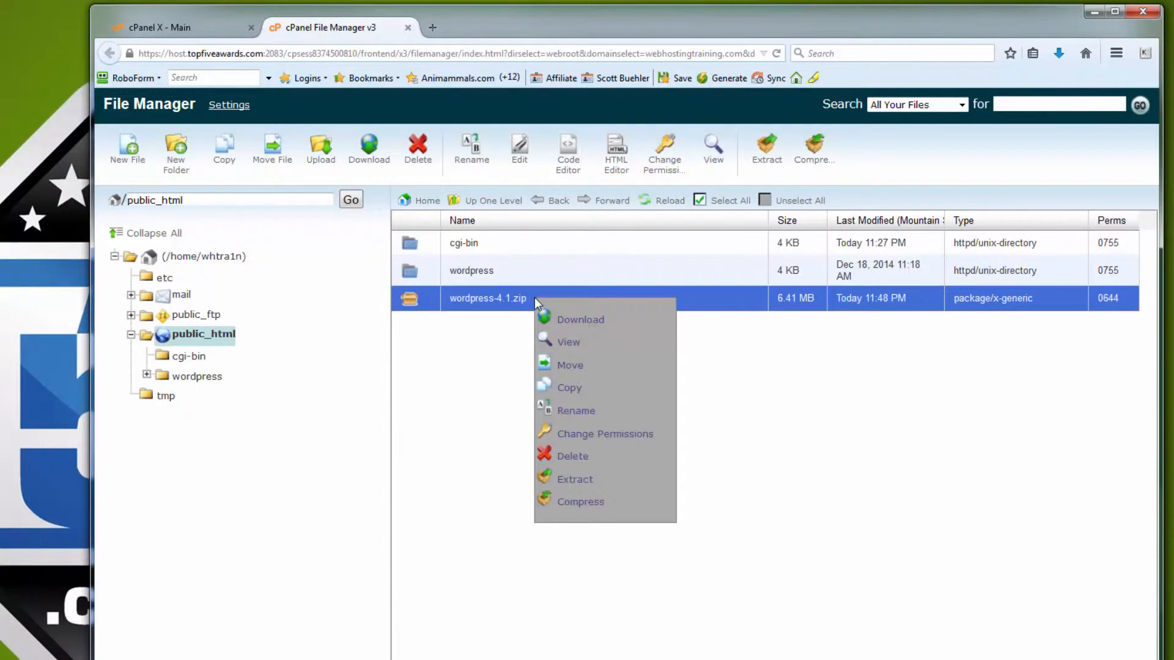
left_click(575, 458)
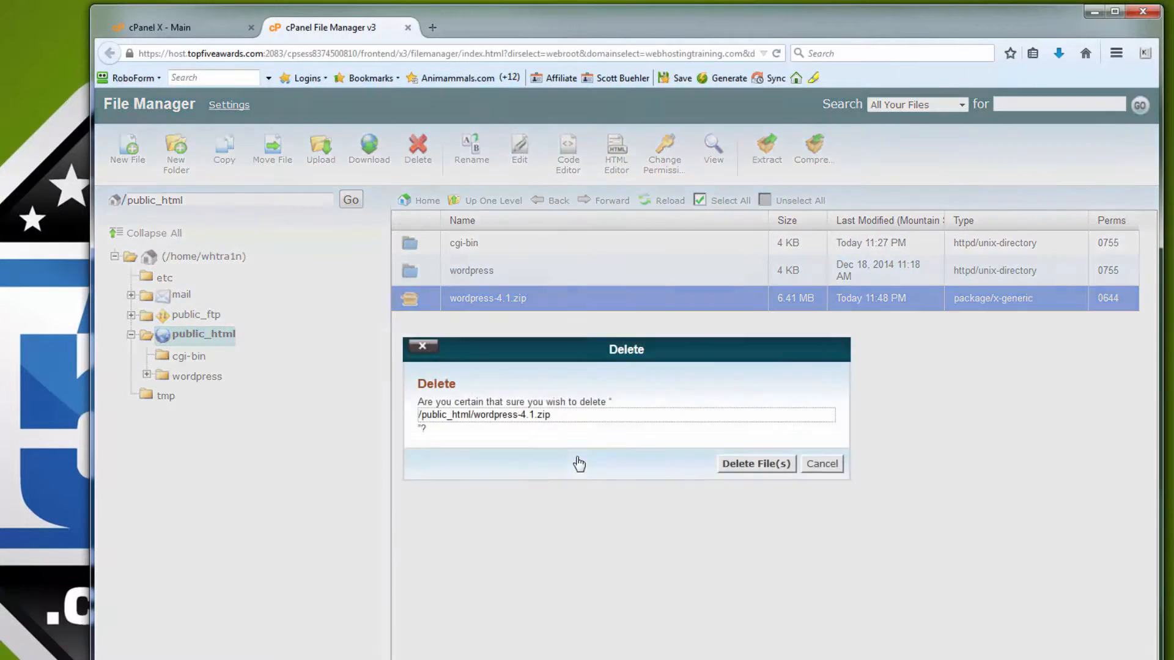
left_click(744, 464)
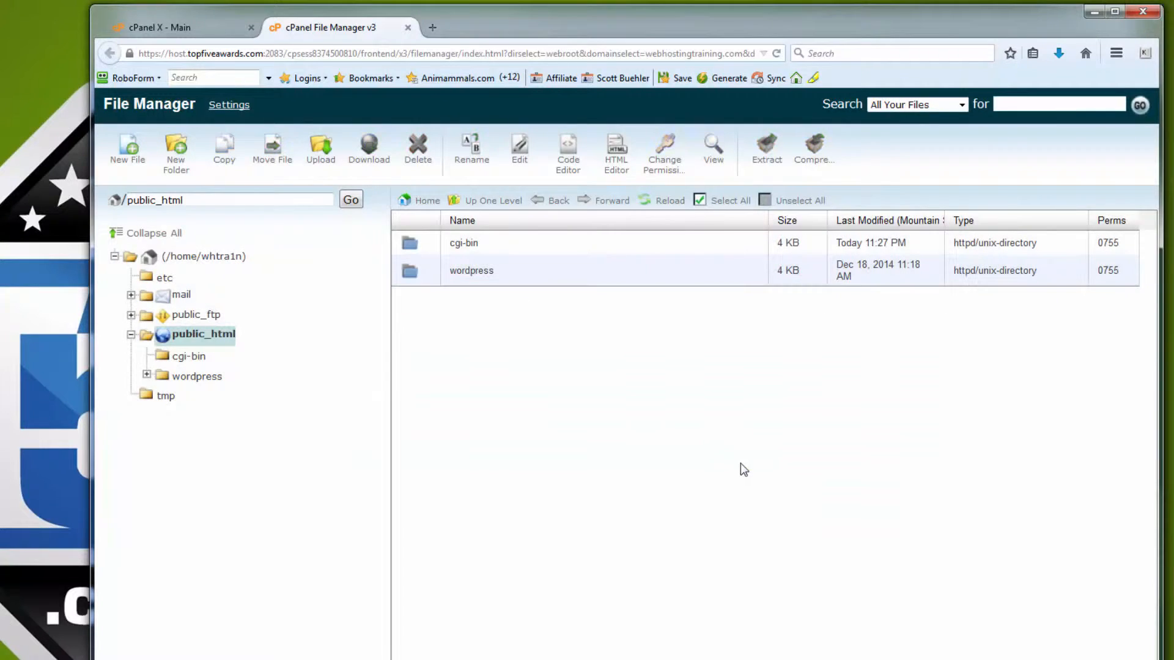
Move all files and folders inside the wordpress folder up to /public_html/.
double_click(527, 273)
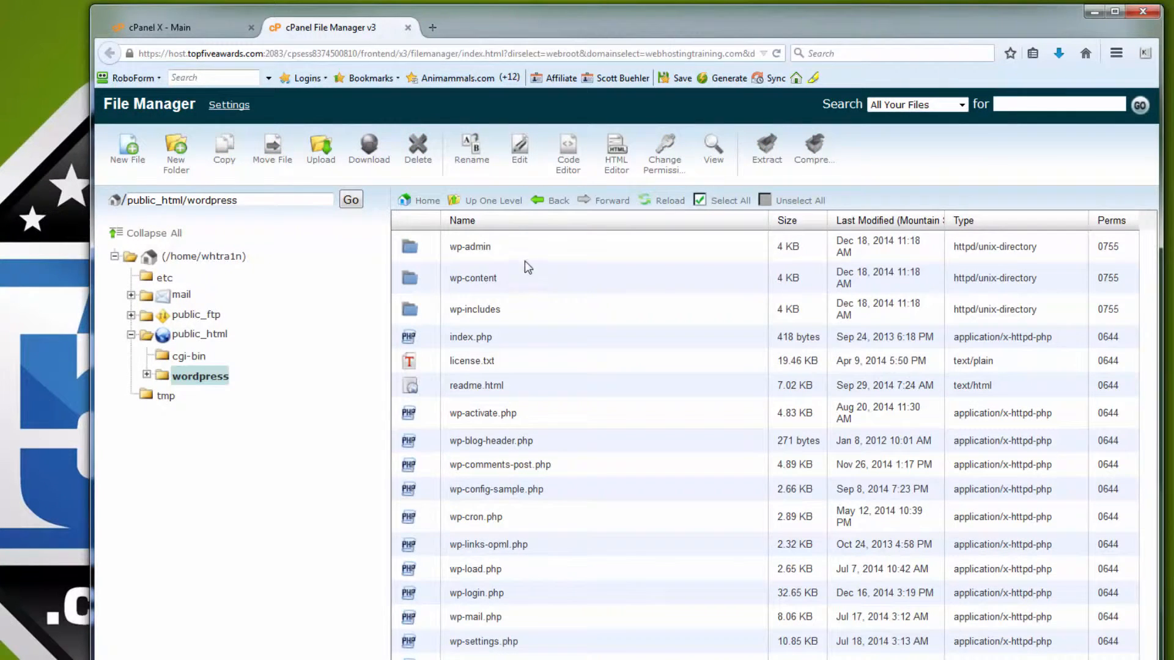
left_click(725, 200)
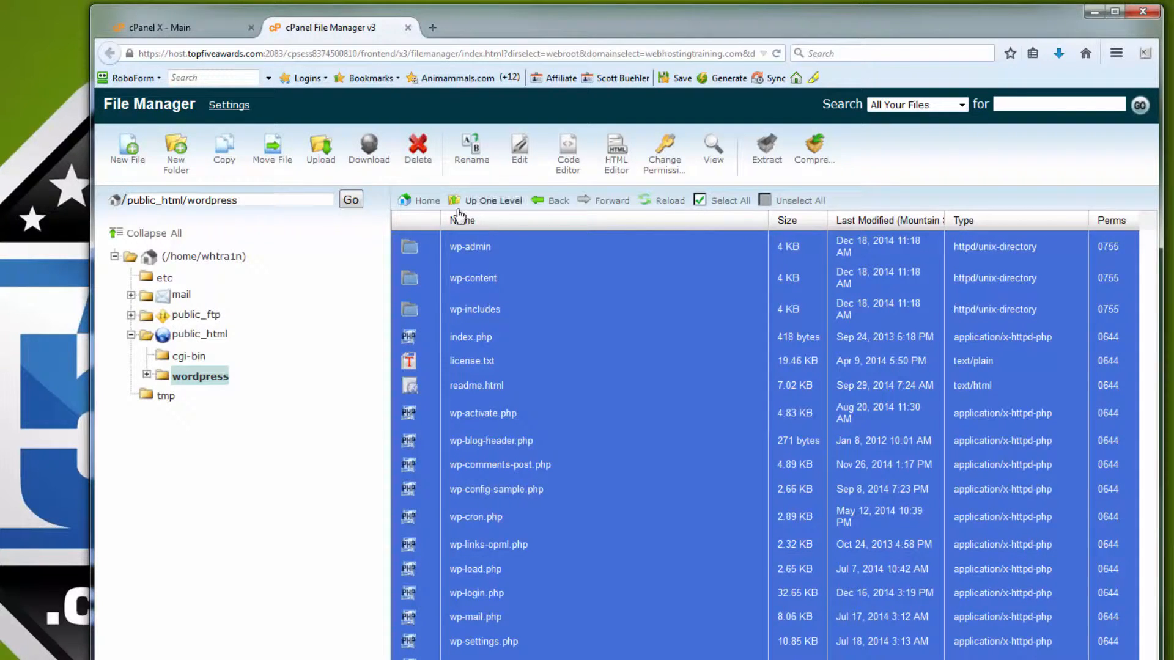
left_click(282, 153)
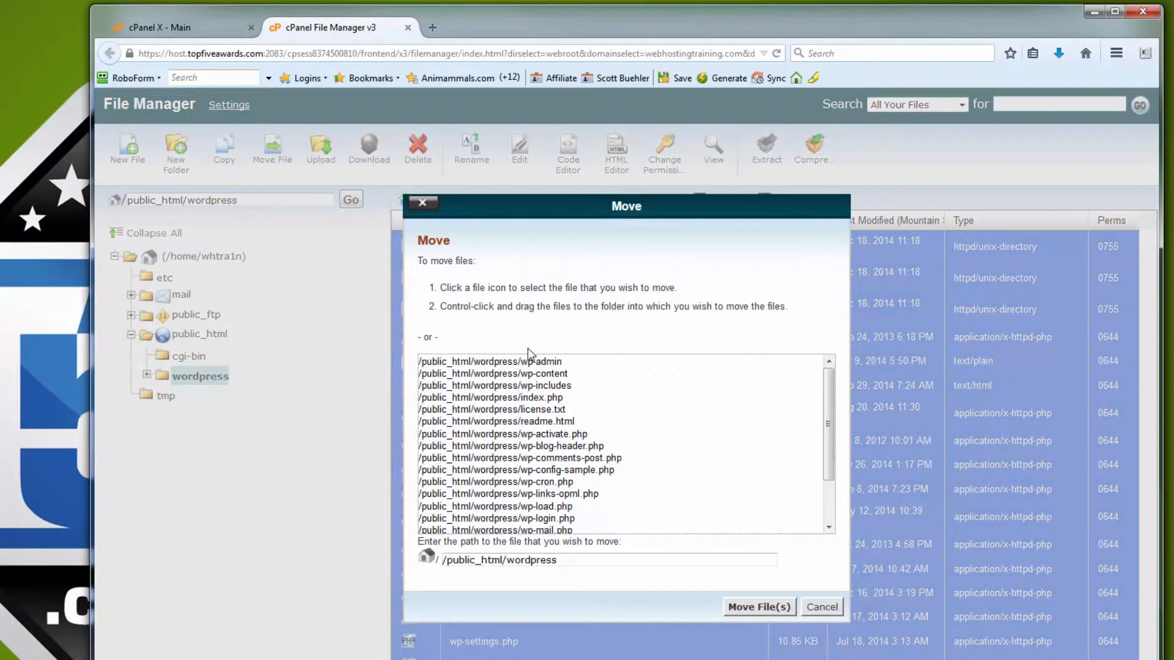
left_click(565, 557)
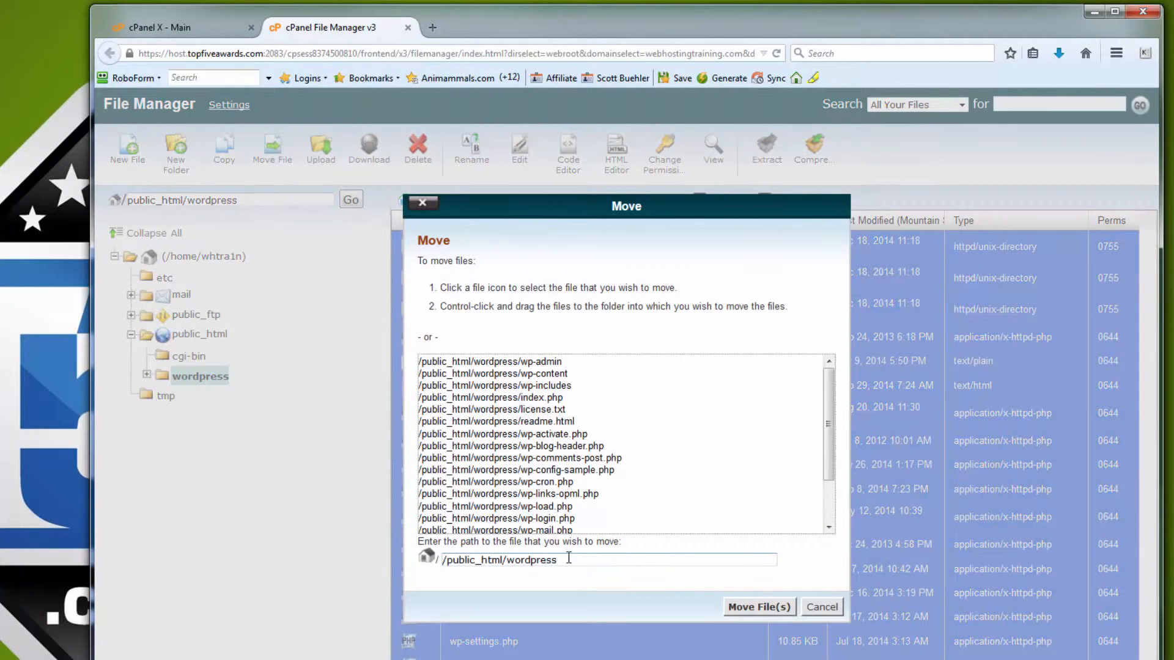
key("BackSpace")
key("BackSpace")
key("BackSpace")
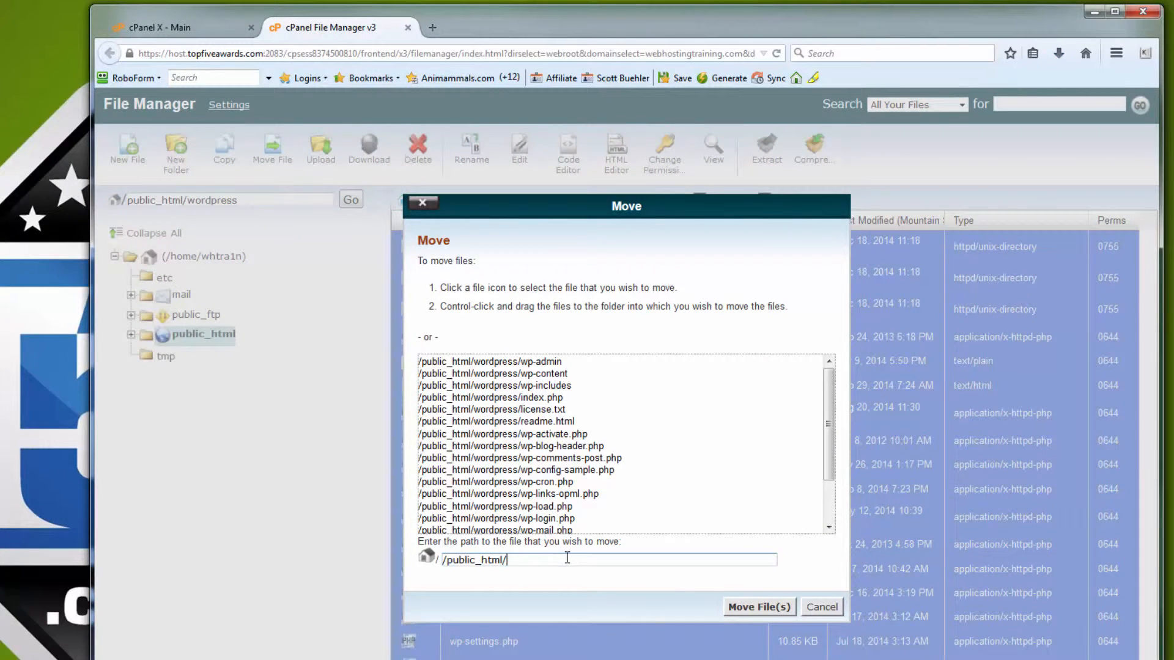
left_click(741, 608)
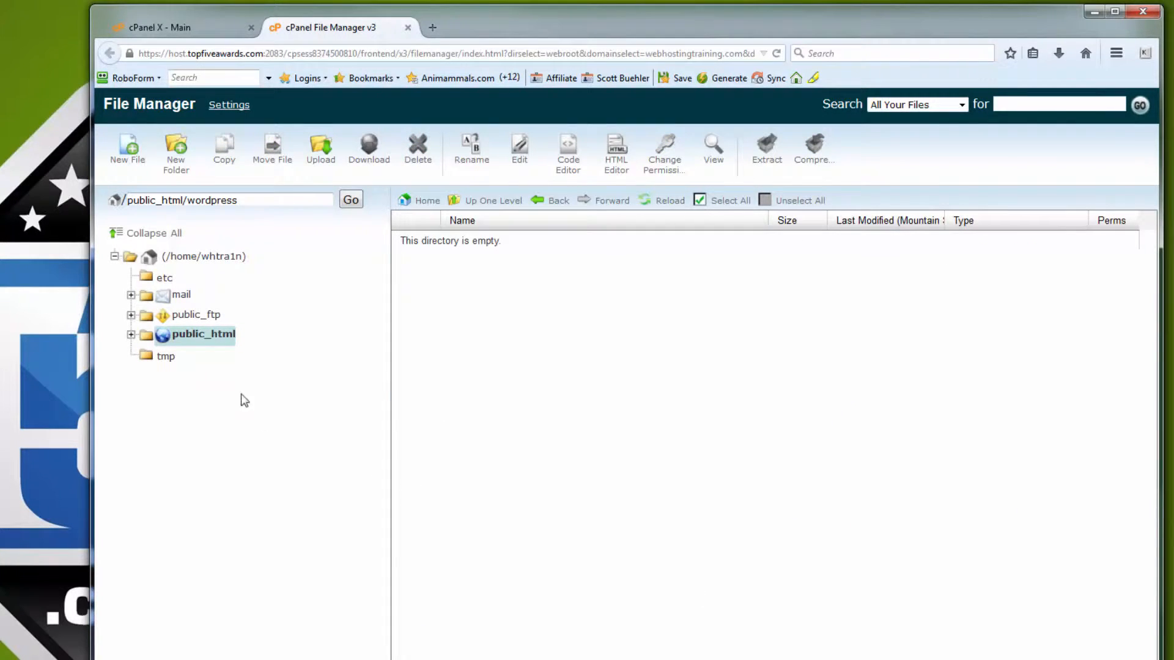
Return to public_html and delete the emptied wordpress folder.
left_click(196, 334)
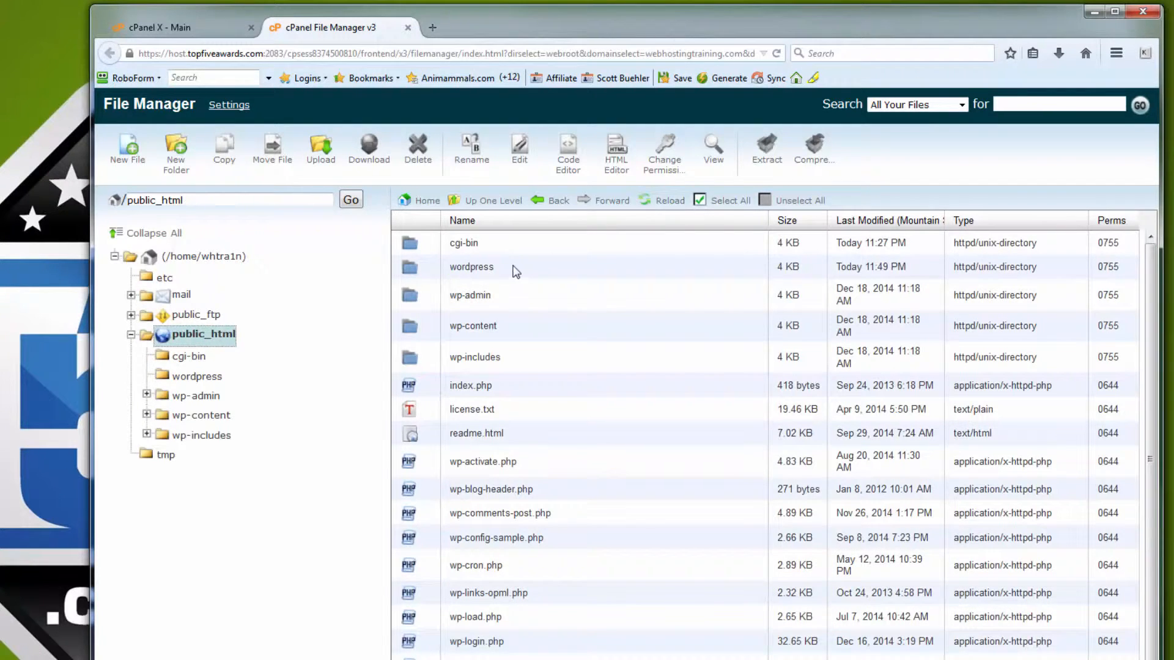
left_click(512, 266)
right_click(512, 265)
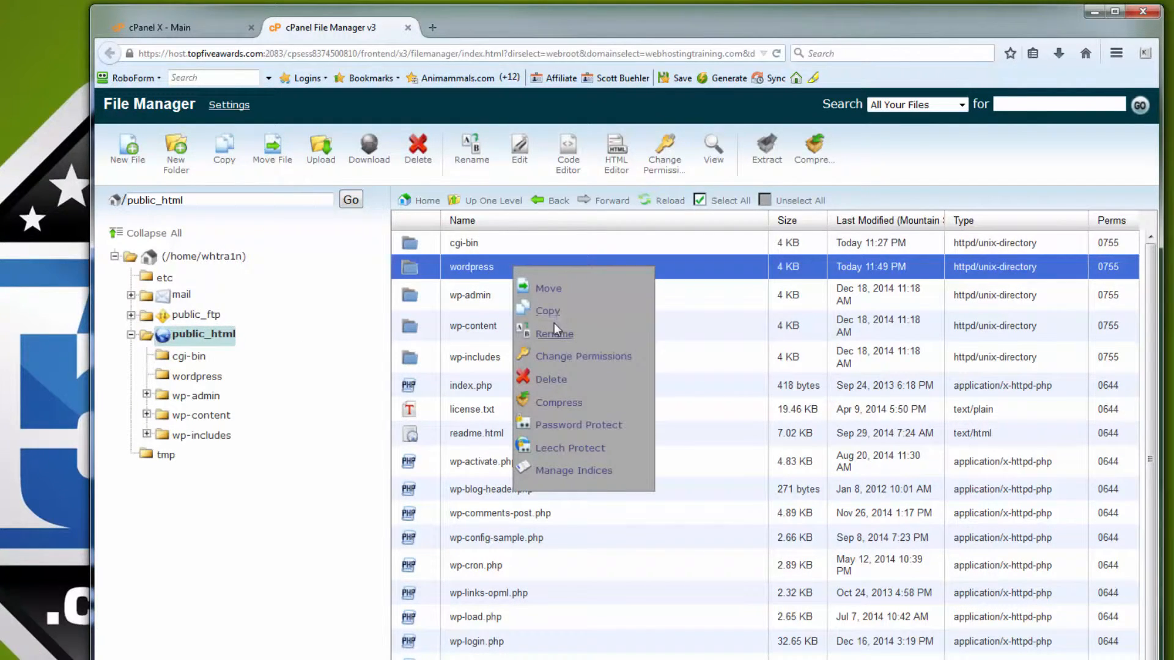
left_click(553, 381)
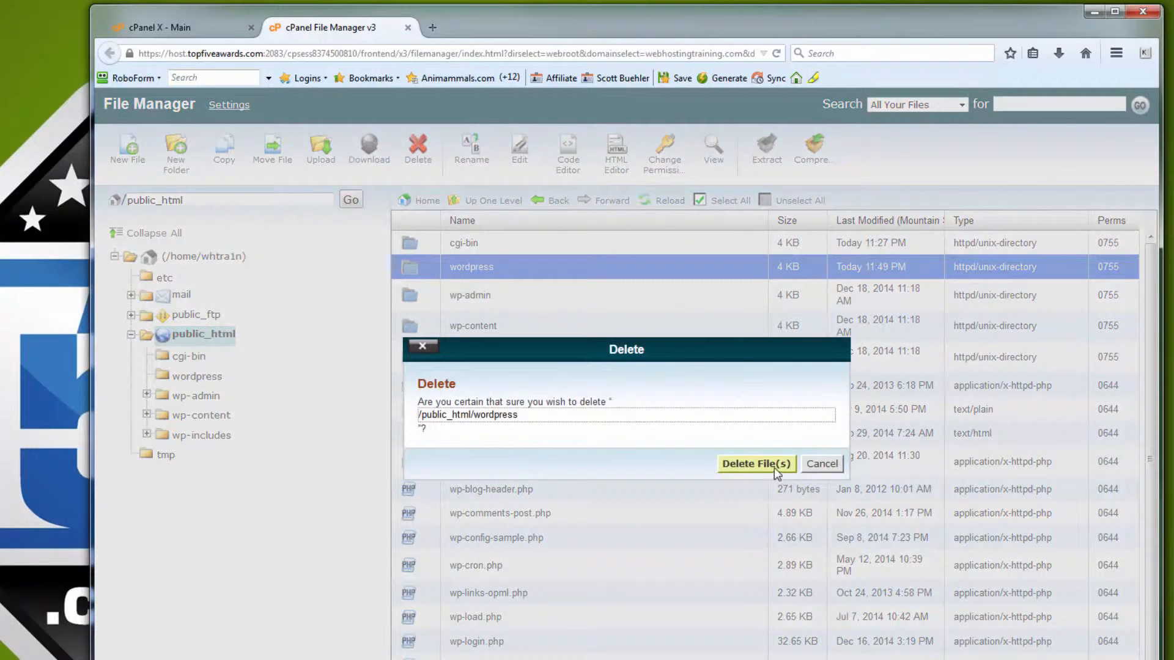
left_click(771, 466)
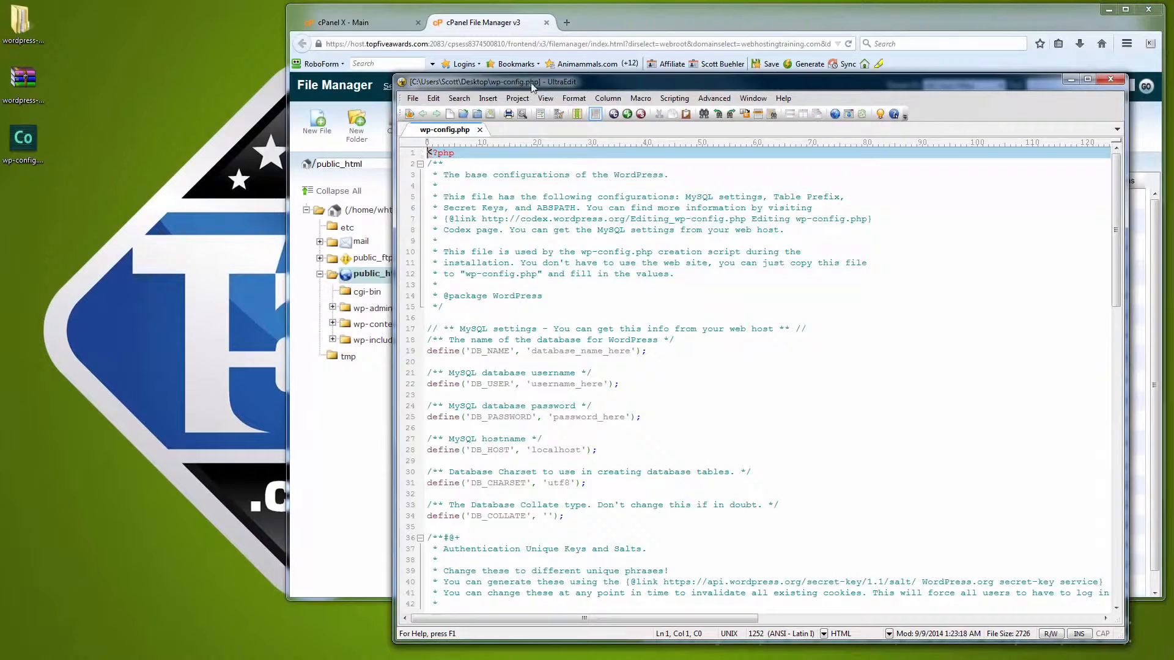
Arrange the UltraEdit window with wp-config.php and the browser window side by side, each filling half the screen.
left_click_drag(531, 87, 141, 29)
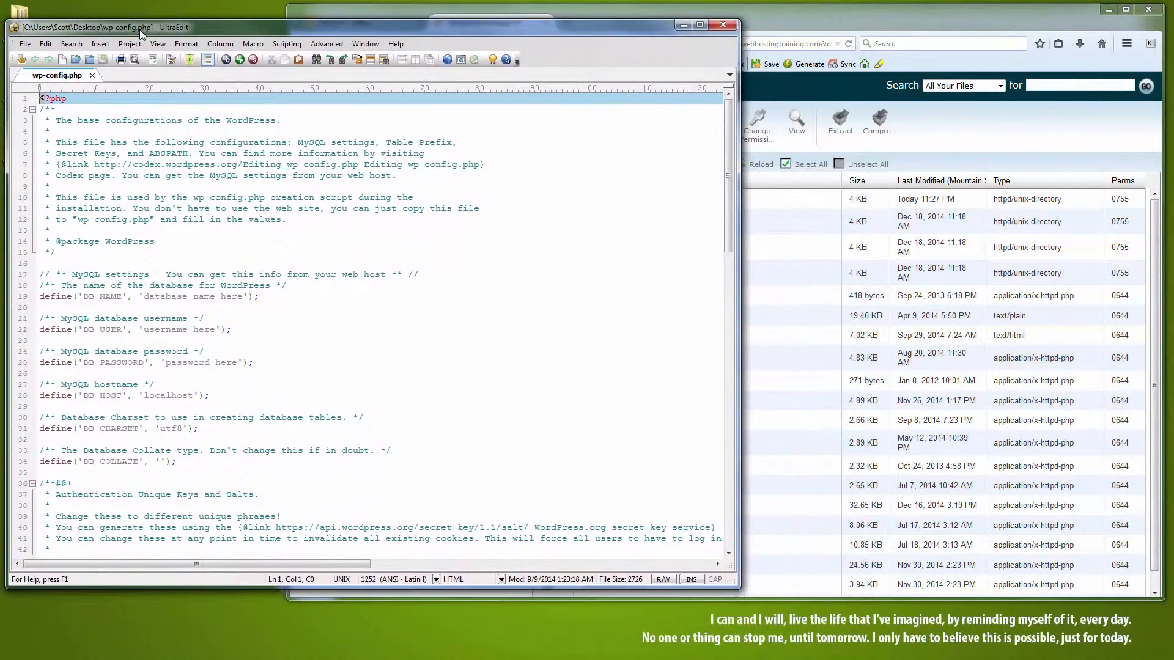
left_click(961, 127)
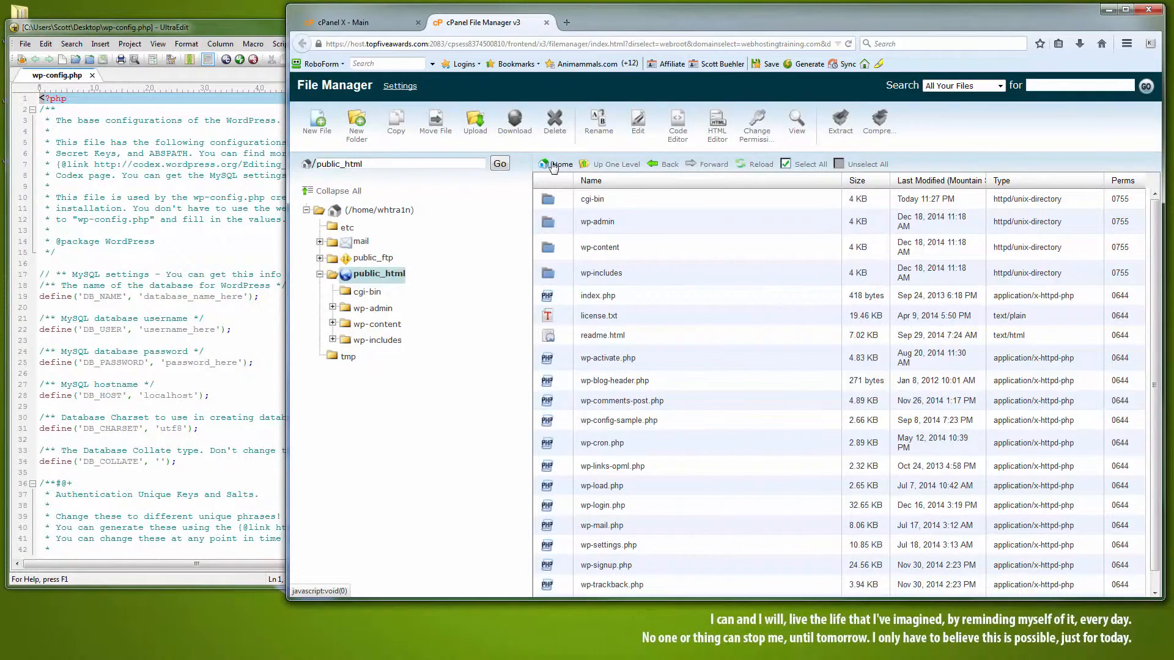
key("super+Right")
left_click(519, 200)
key("super+Left")
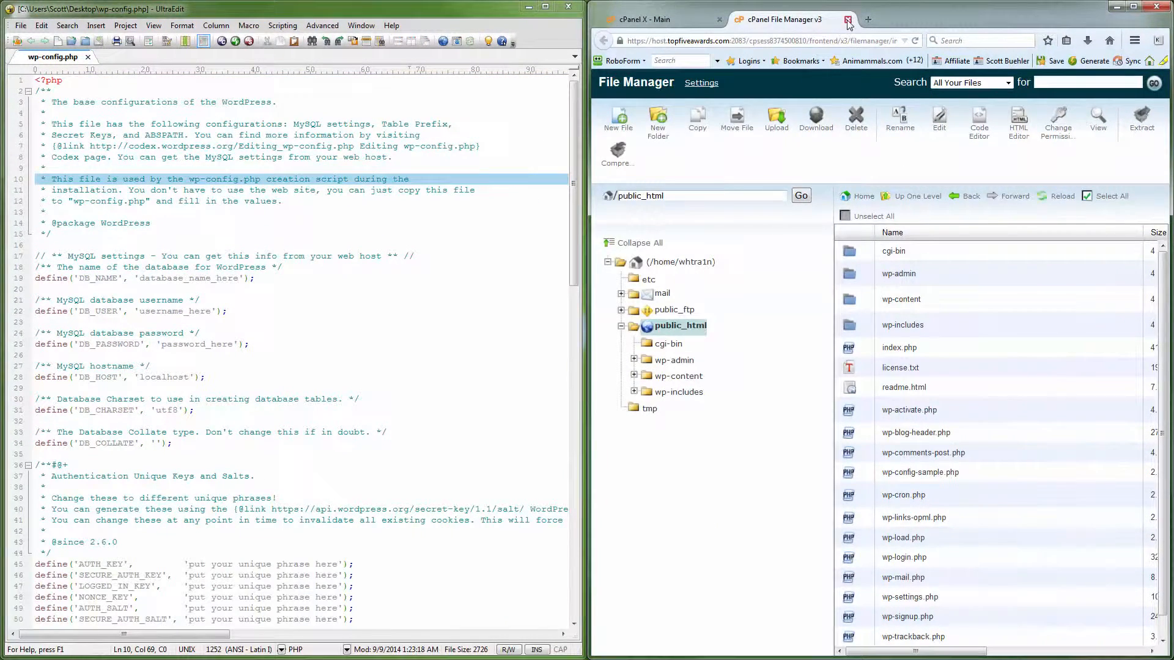
Open MySQL Databases from the cPanel main page and create a new database named w0rdpress after the account prefix.
left_click(661, 20)
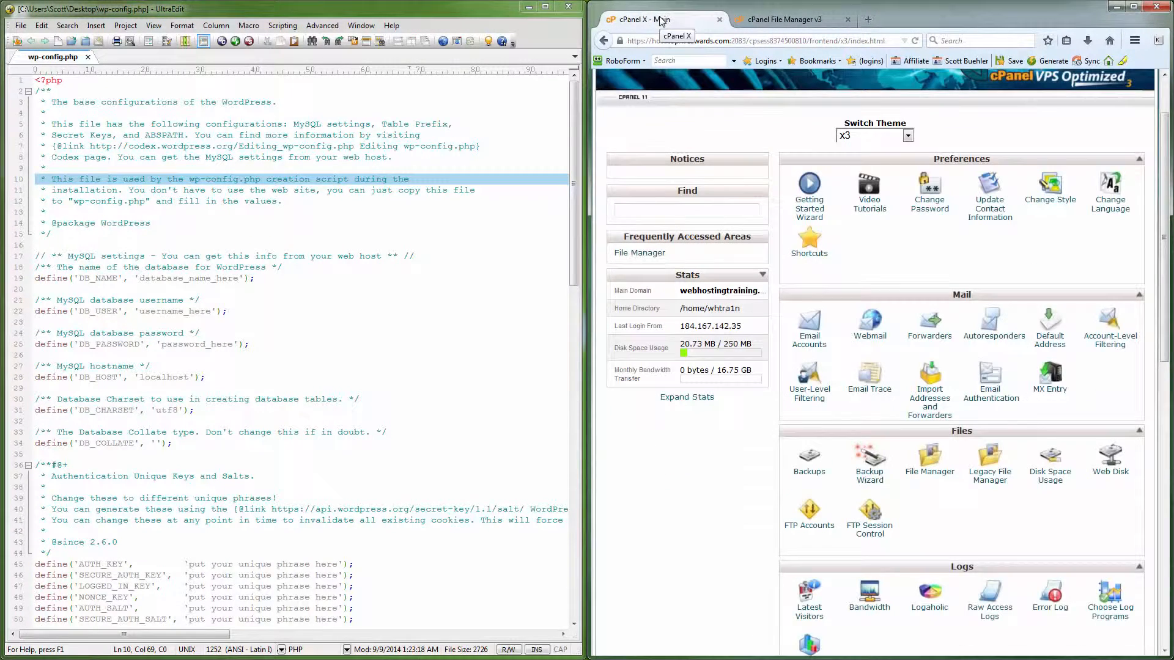
scroll(956, 382, "down", 5)
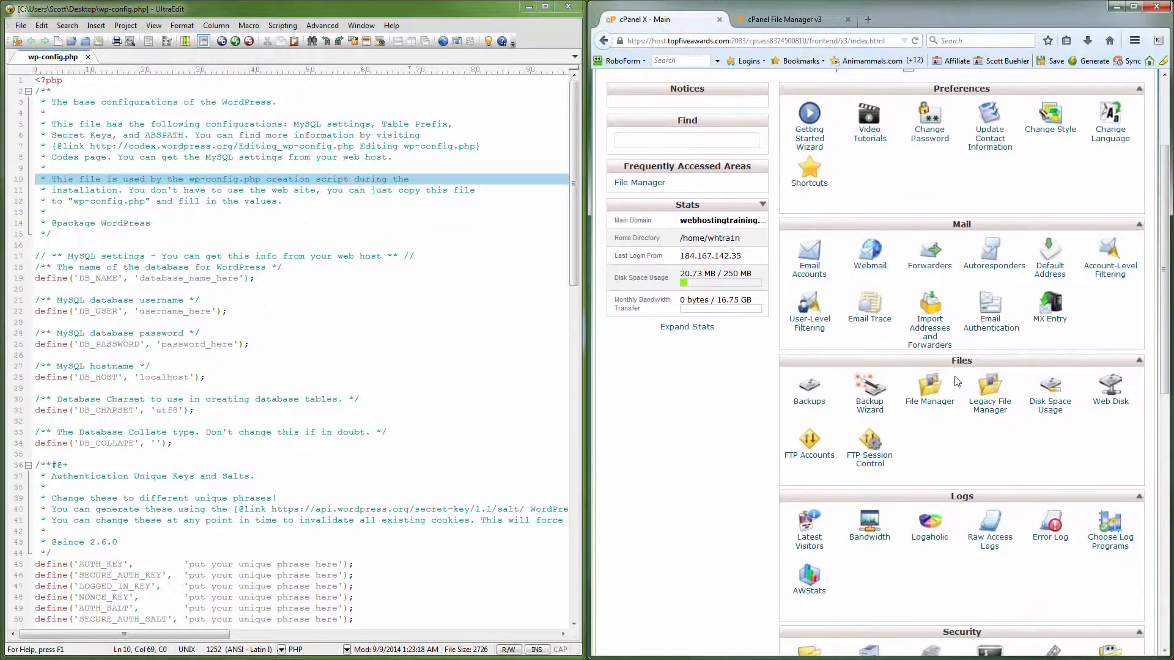
scroll(957, 381, "down", 5)
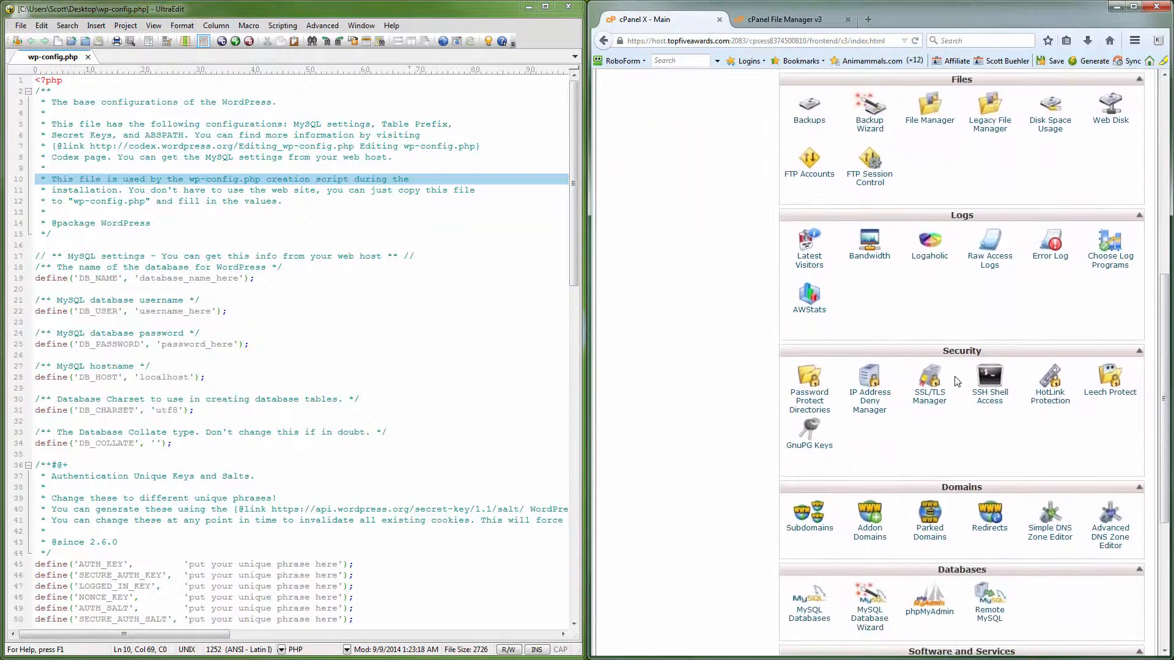
scroll(957, 382, "down", 1)
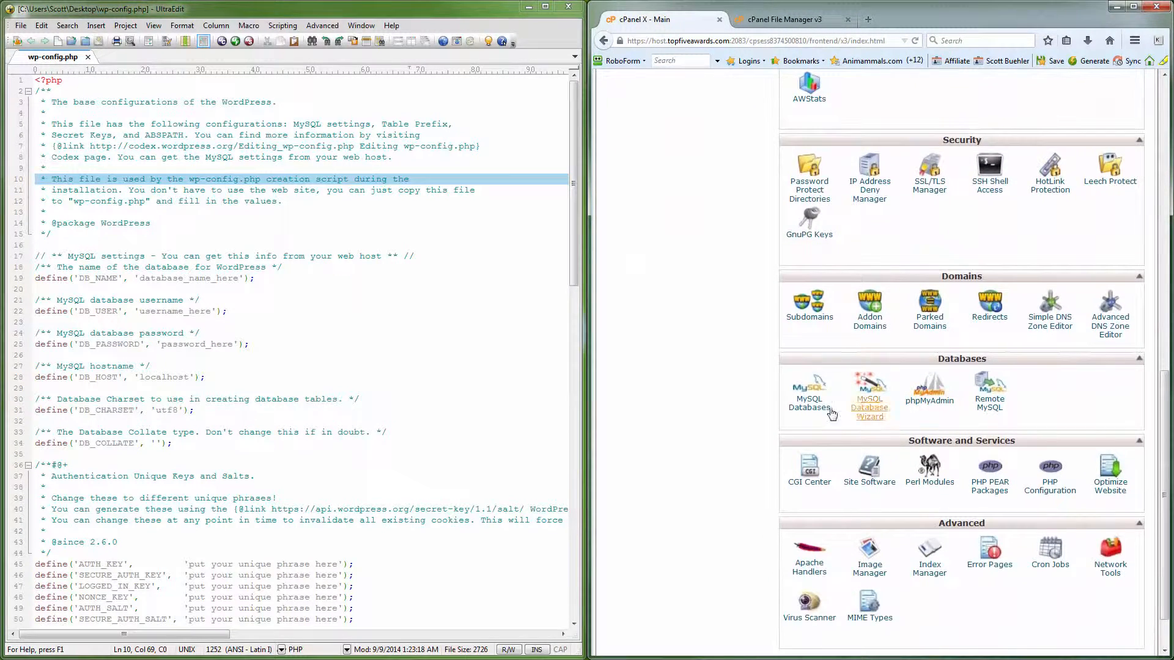
left_click(811, 403)
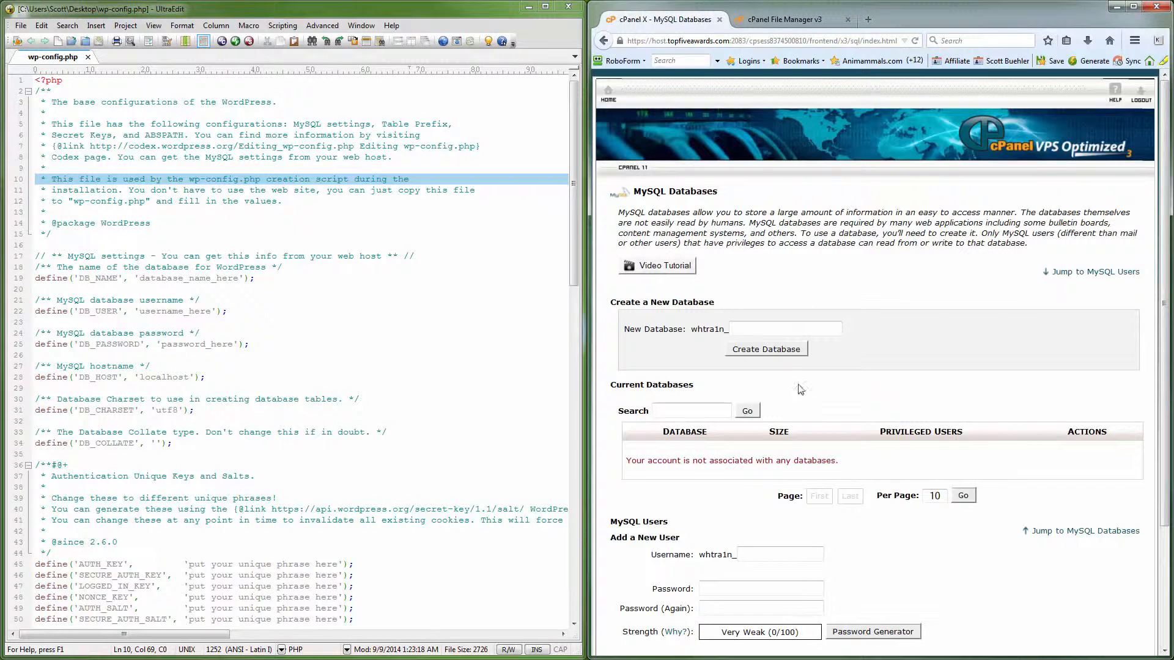
left_click(750, 329)
type("w0rdpress")
left_click(762, 350)
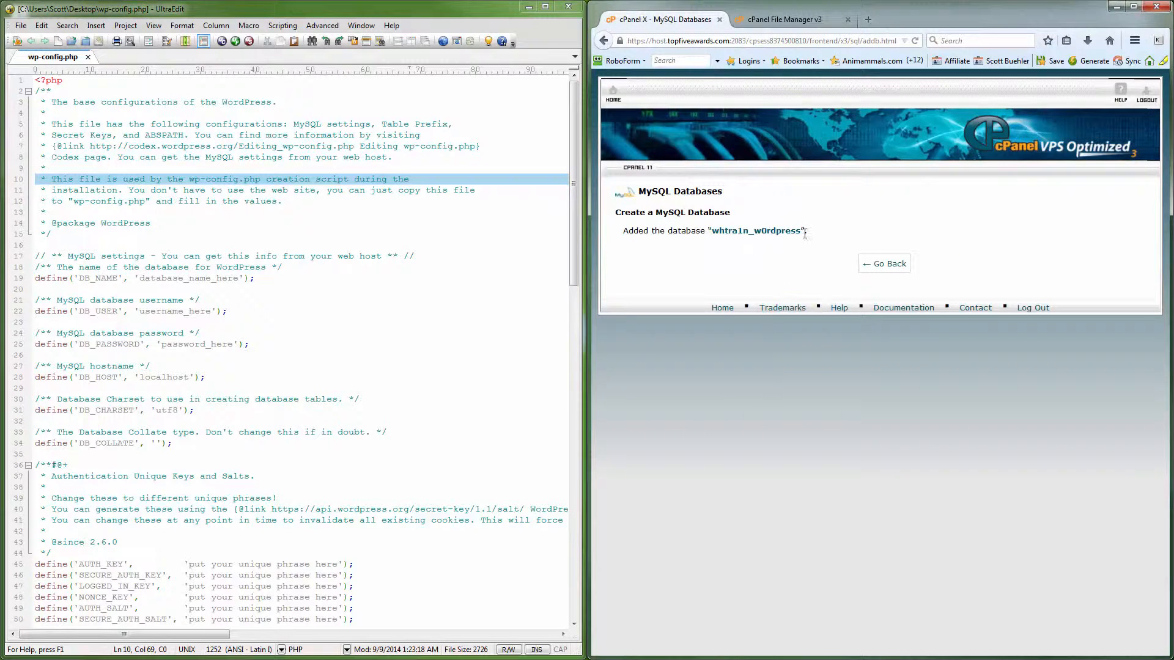
Copy the new database name whtra1n_w0rdpress and paste it over the DB_NAME placeholder in wp-config.php.
left_click_drag(802, 228, 715, 234)
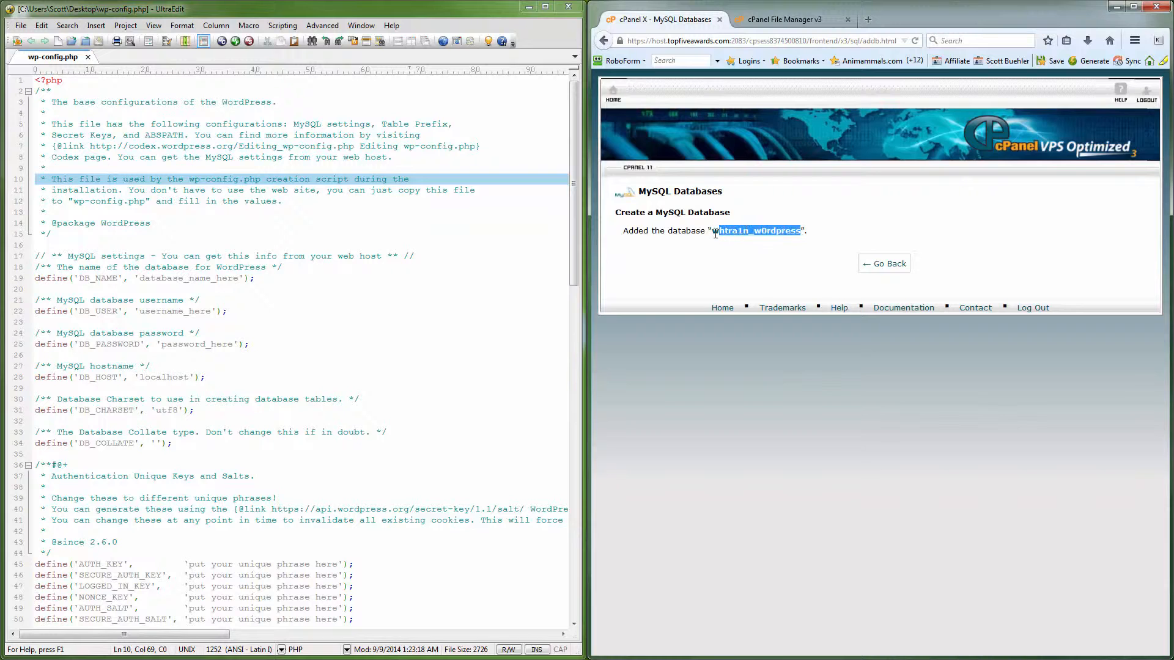
right_click(717, 231)
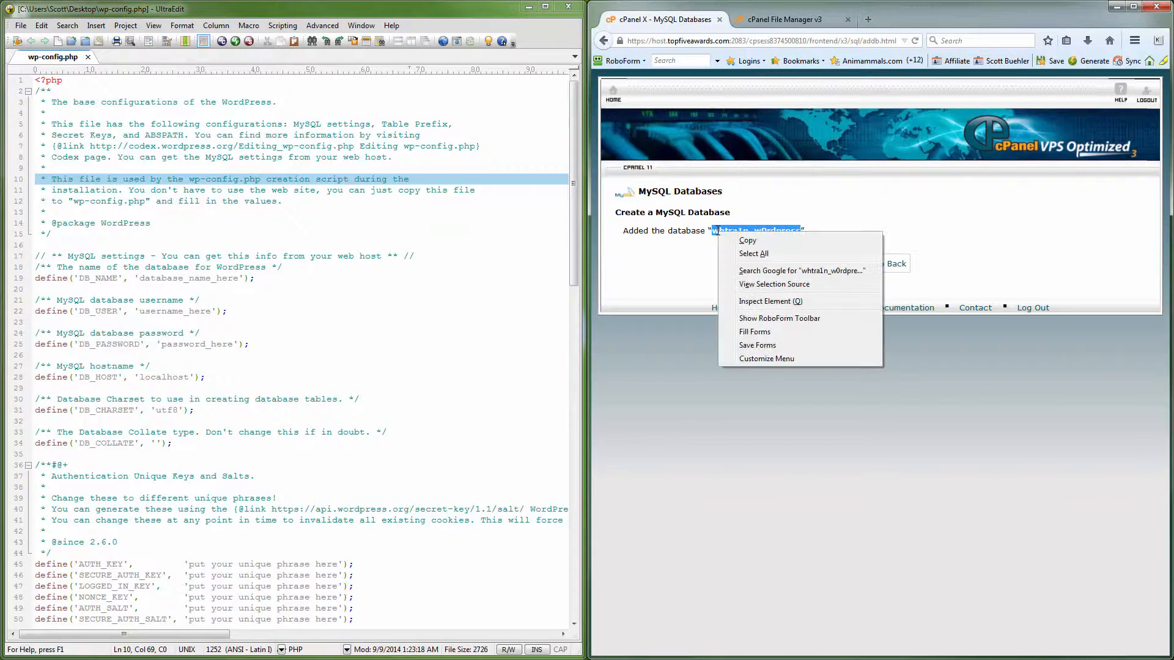
left_click(750, 245)
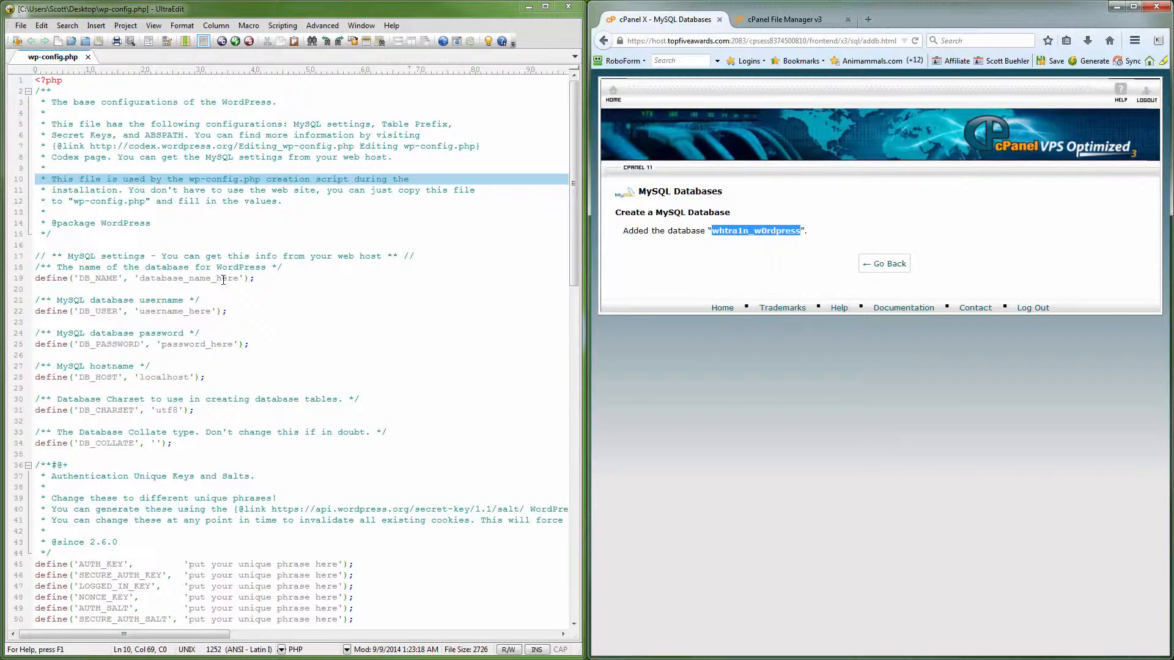
left_click_drag(240, 279, 142, 283)
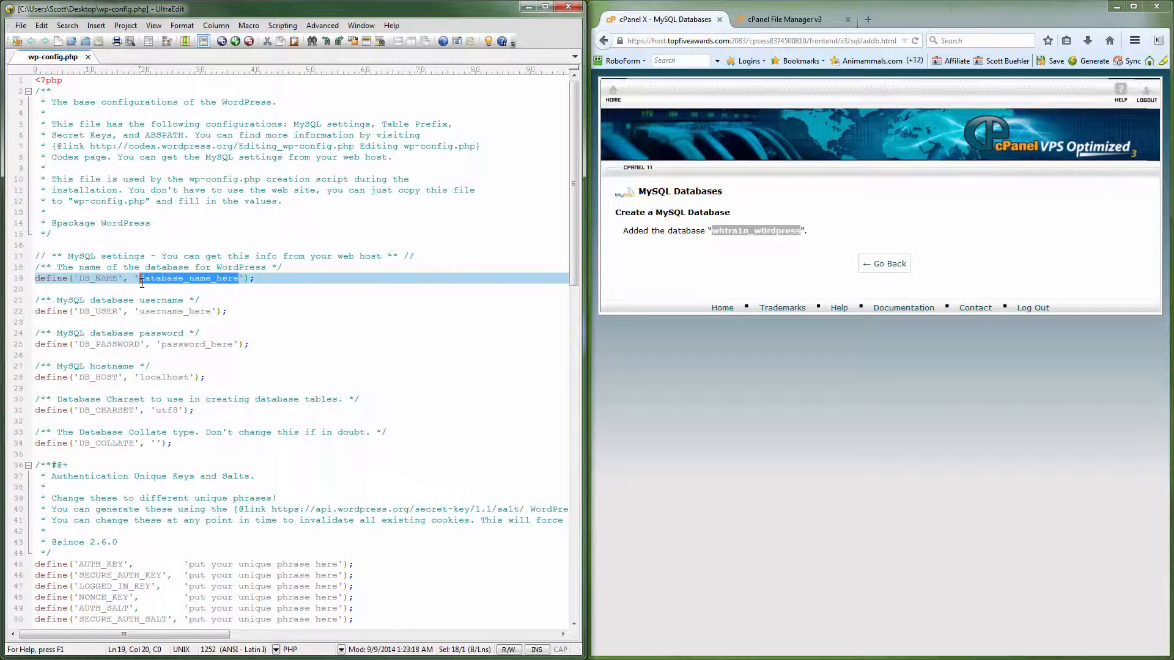
key("ctrl+v")
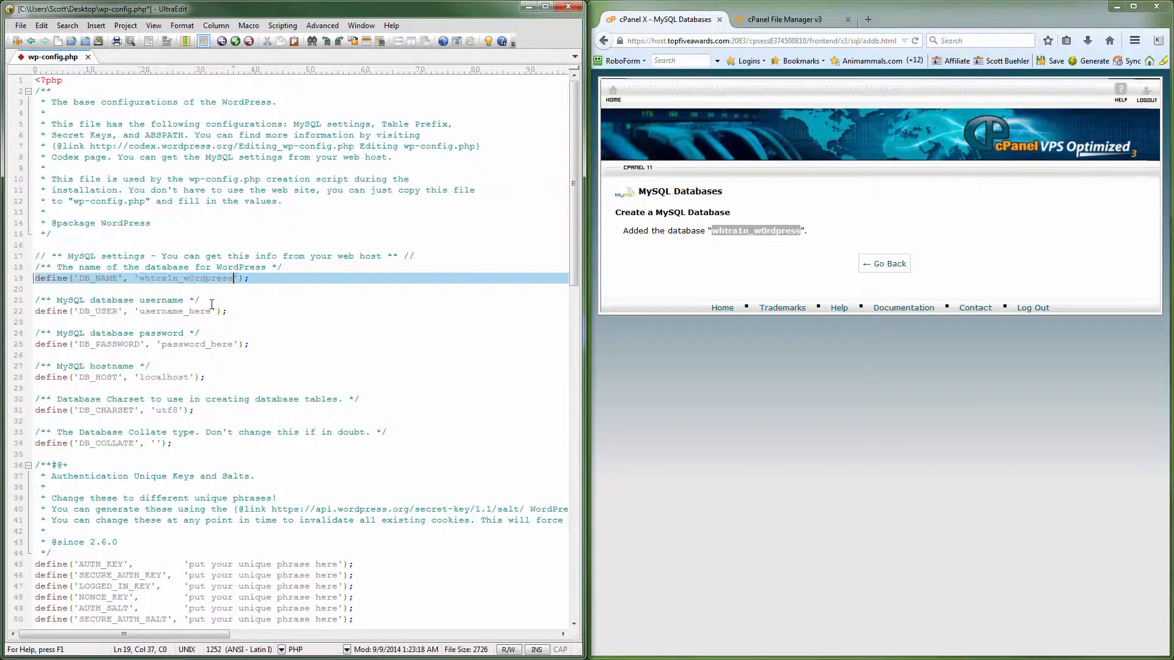
Go back to the MySQL Databases page and enter dem0 as the username for a new MySQL user.
left_click(875, 268)
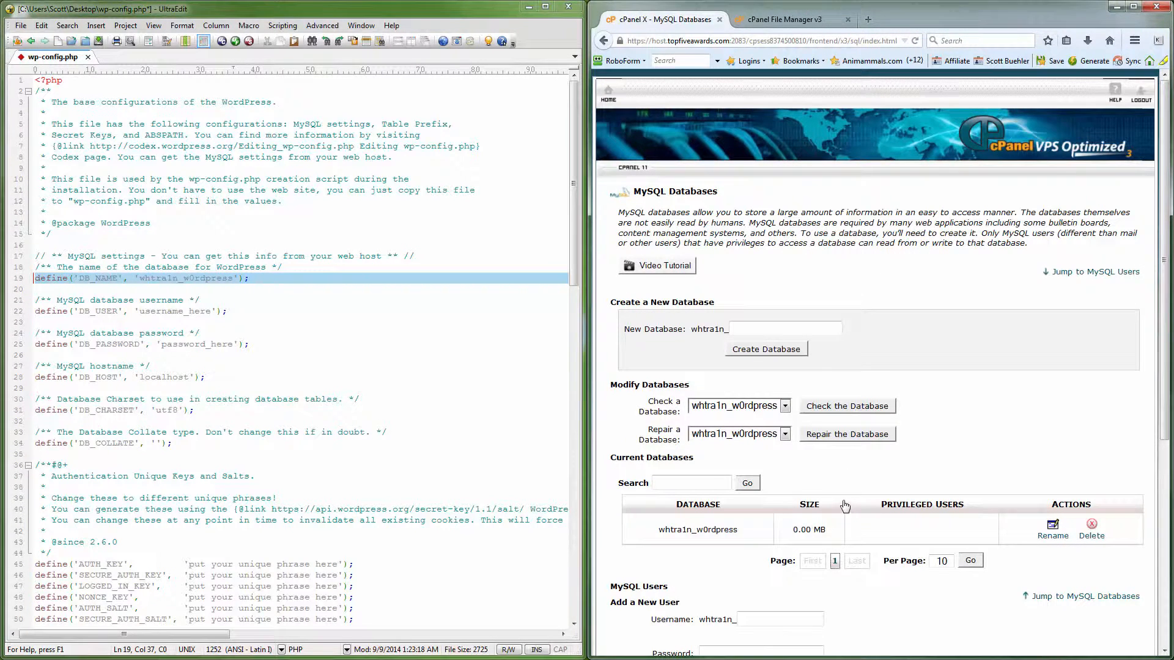
scroll(846, 508, "down", 4)
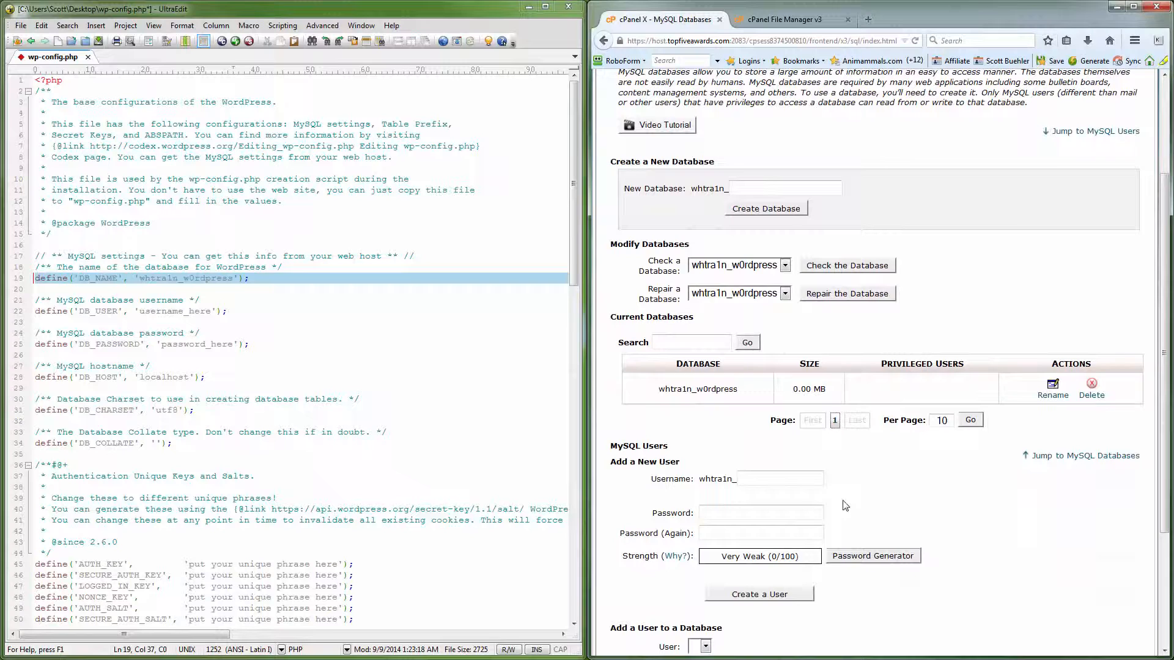
left_click(767, 478)
type("dem0")
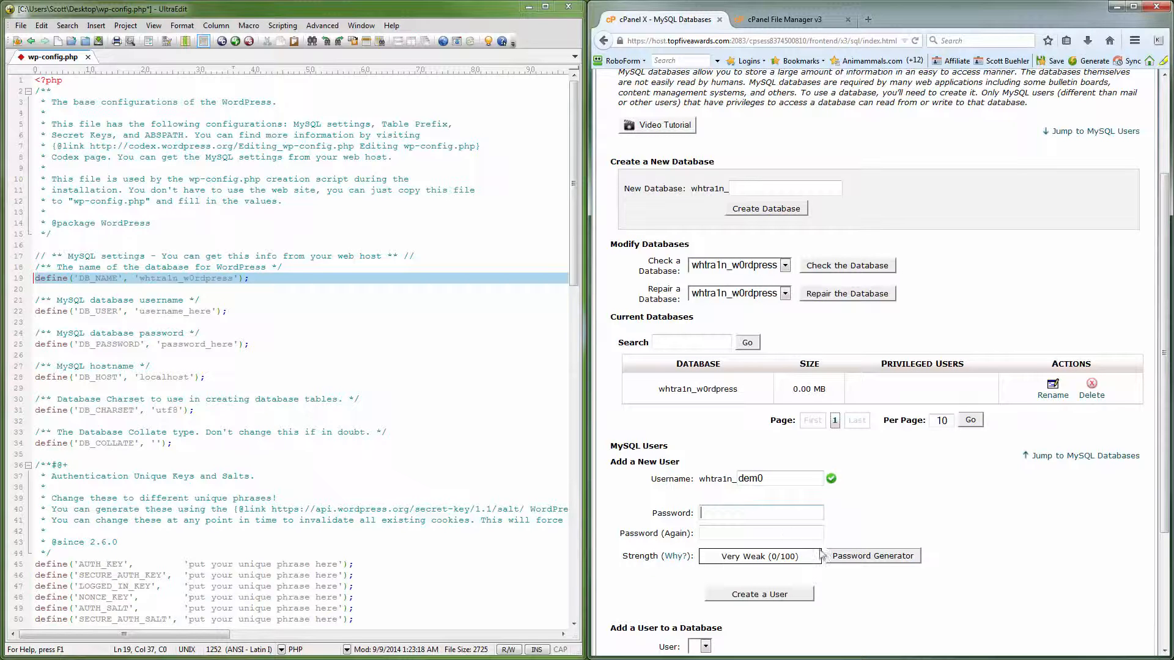
Open the Password Generator for the new MySQL user and generate a password with its length set to 16.
left_click(856, 556)
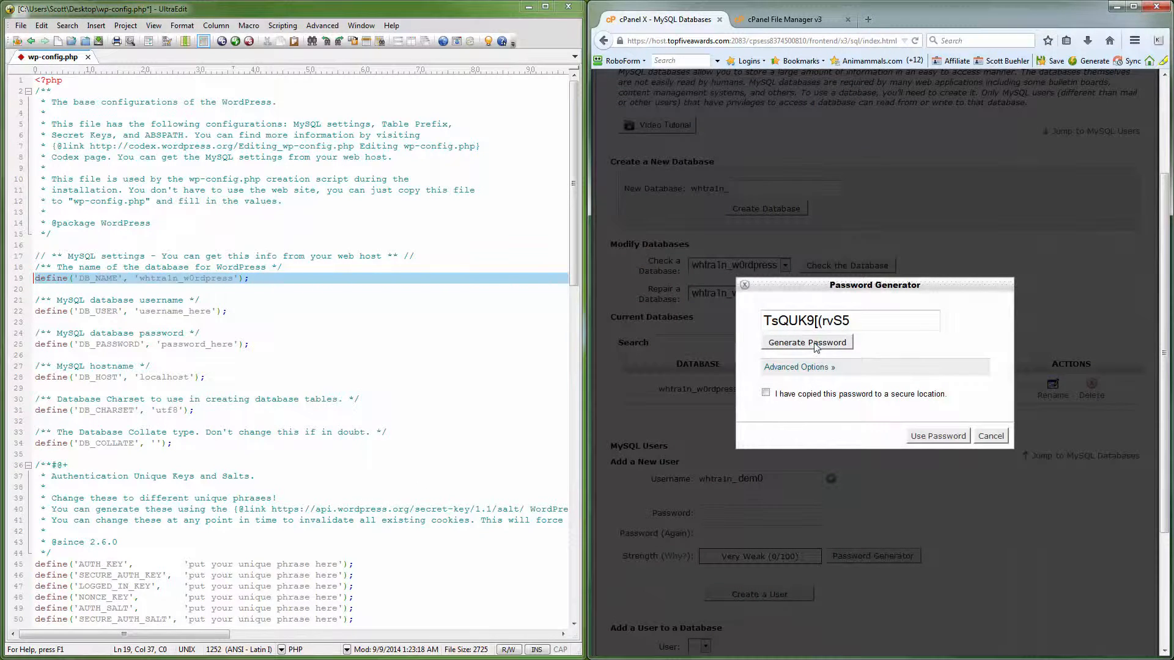
left_click(812, 369)
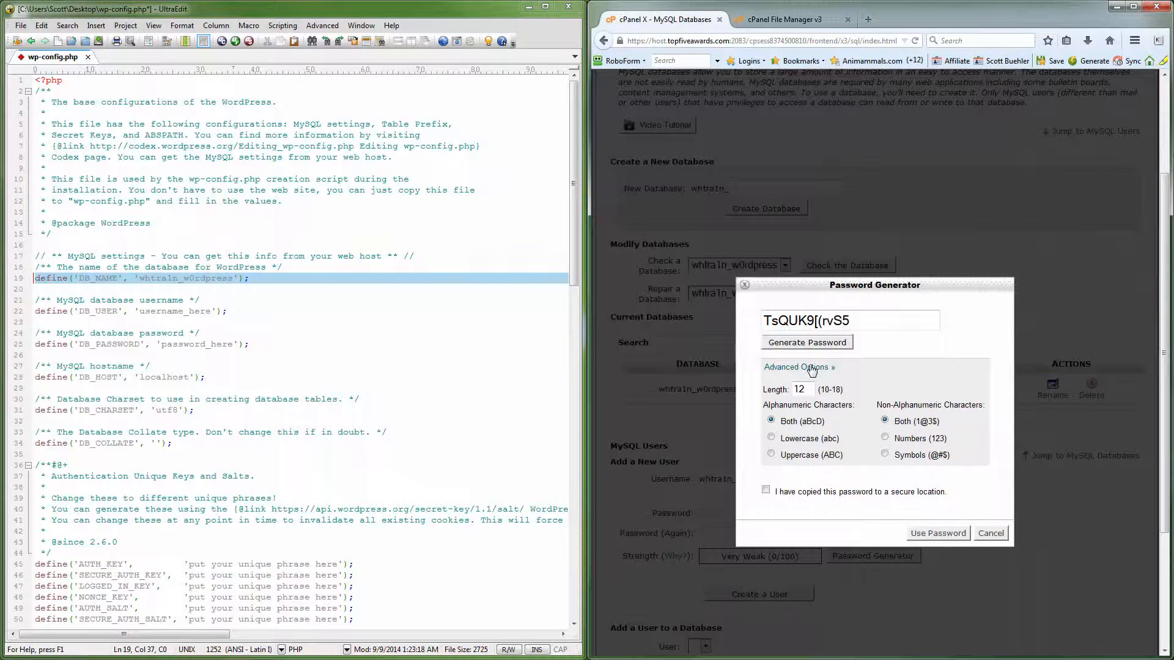
left_click_drag(809, 389, 788, 389)
type("1")
left_click(826, 347)
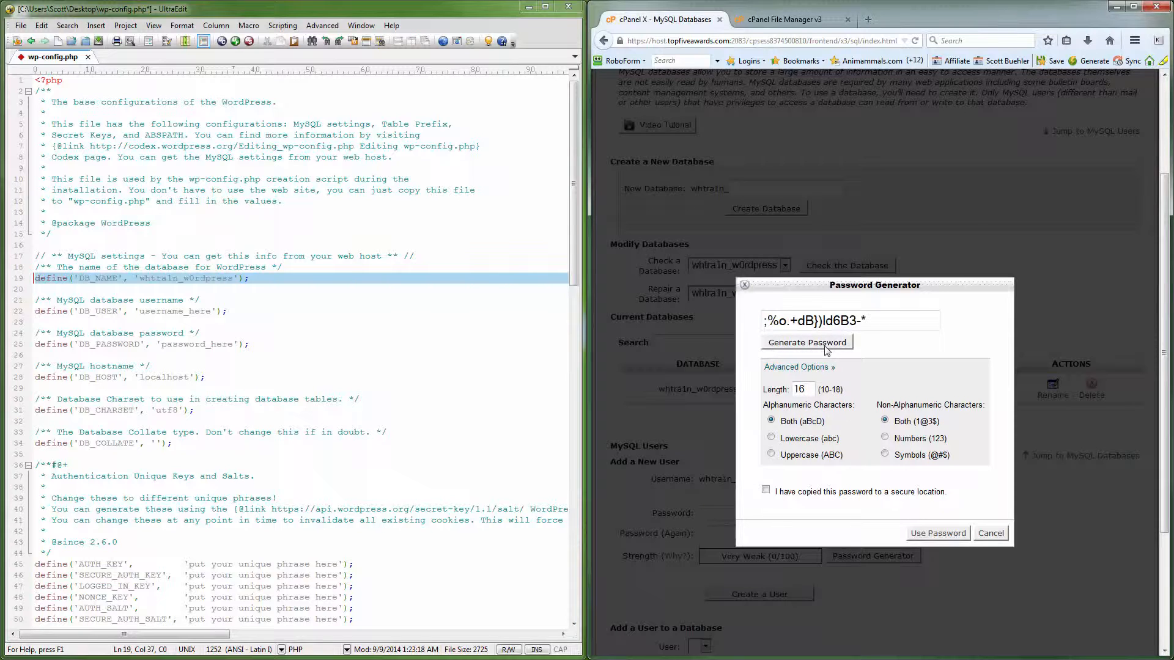
left_click(826, 347)
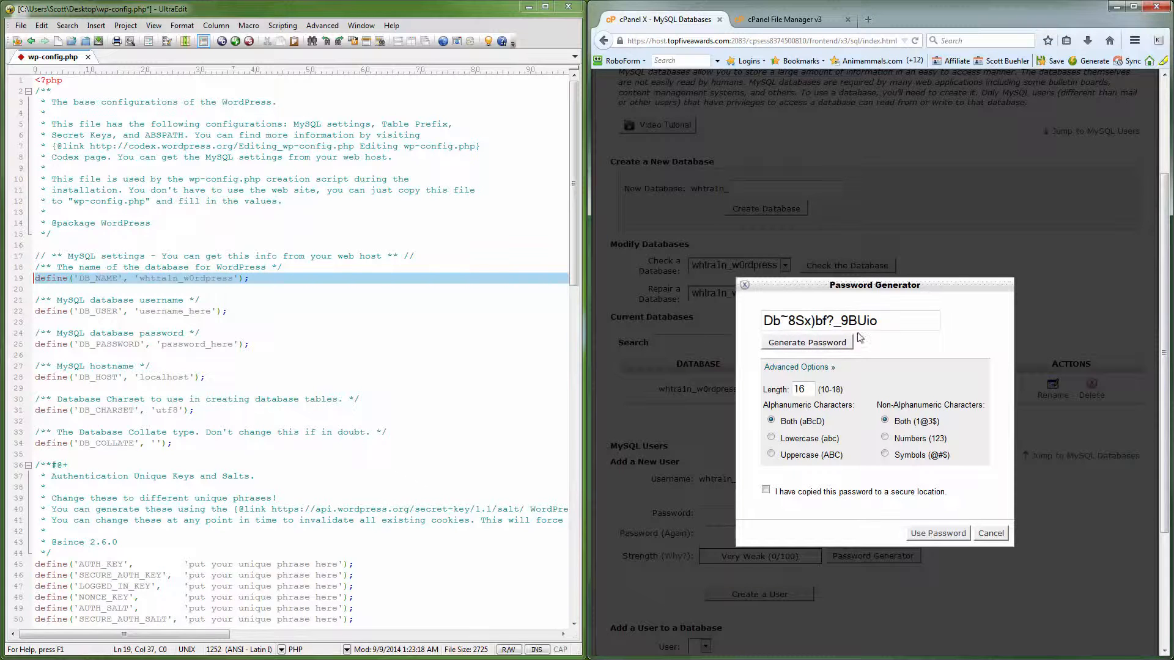
Copy the generated password into both password fields of the new MySQL user and over the DB_PASSWORD placeholder in wp-config.php.
left_click_drag(881, 321, 764, 320)
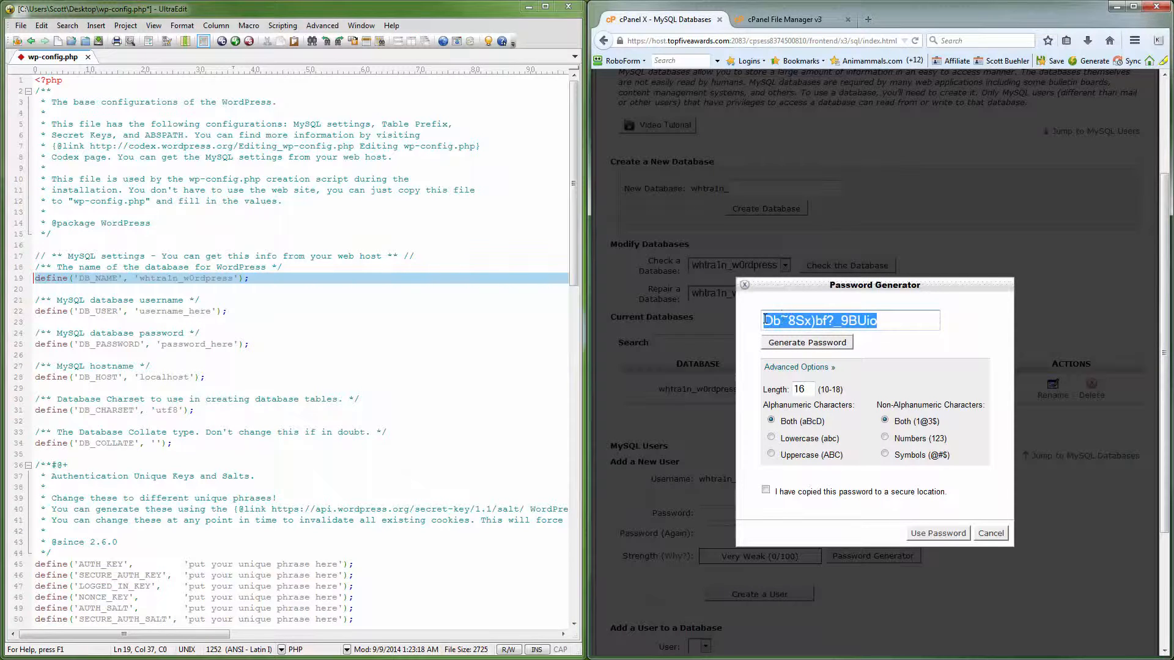
right_click(777, 321)
left_click(813, 359)
left_click(989, 533)
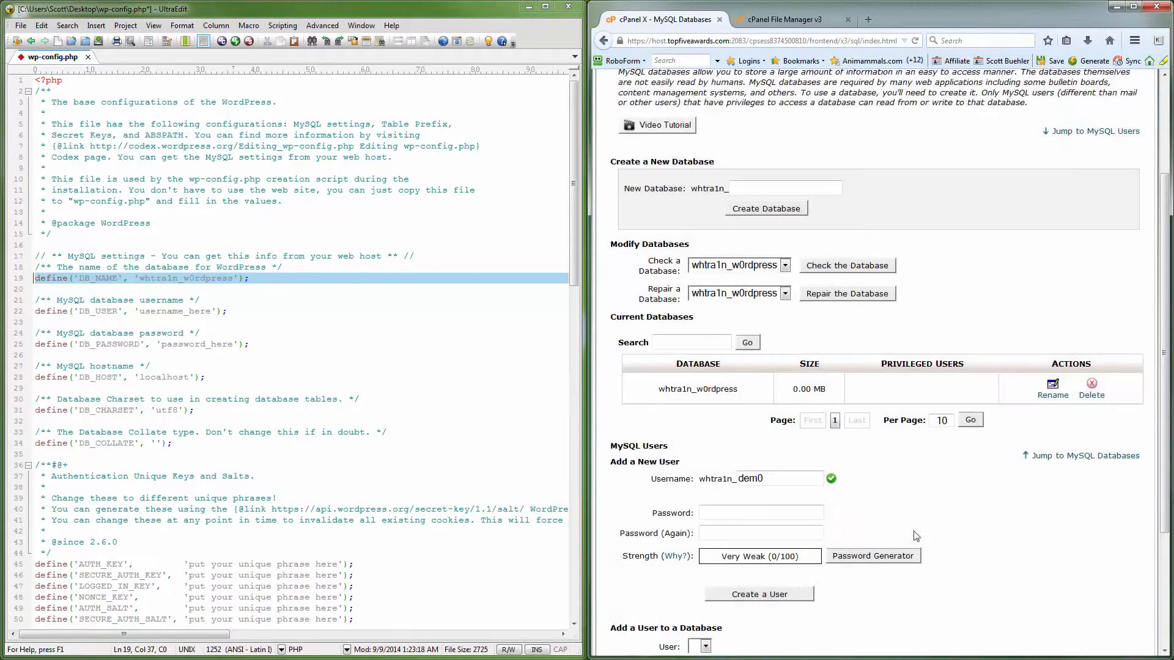
left_click(712, 513)
key("ctrl+v")
key("ctrl+v")
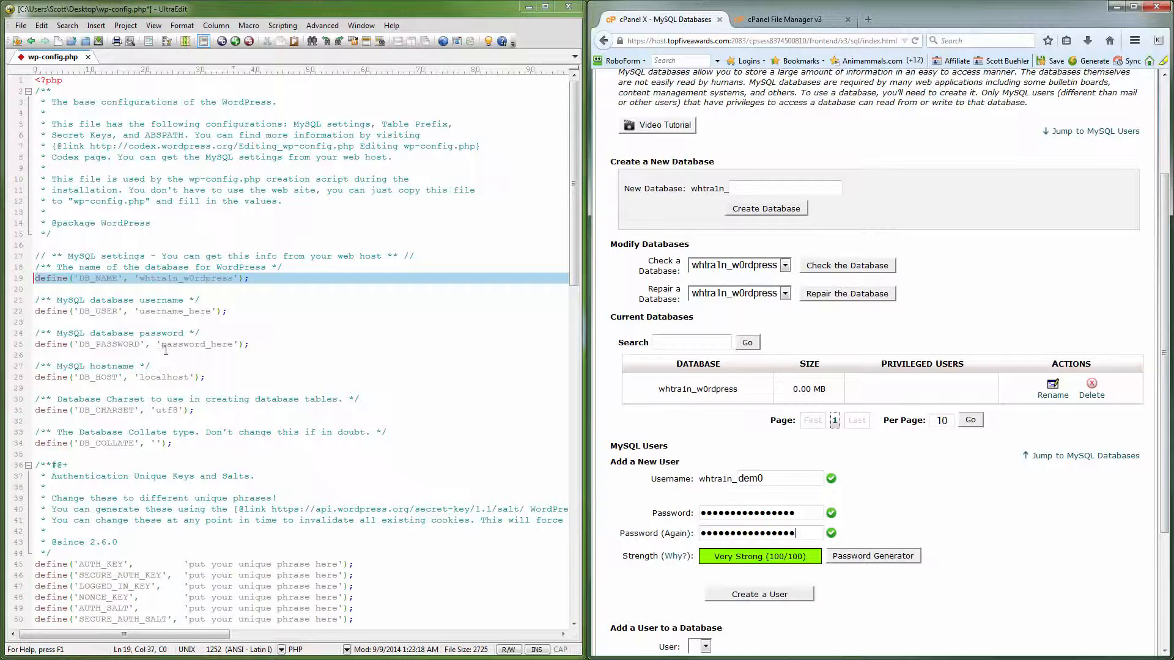
left_click_drag(163, 344, 232, 344)
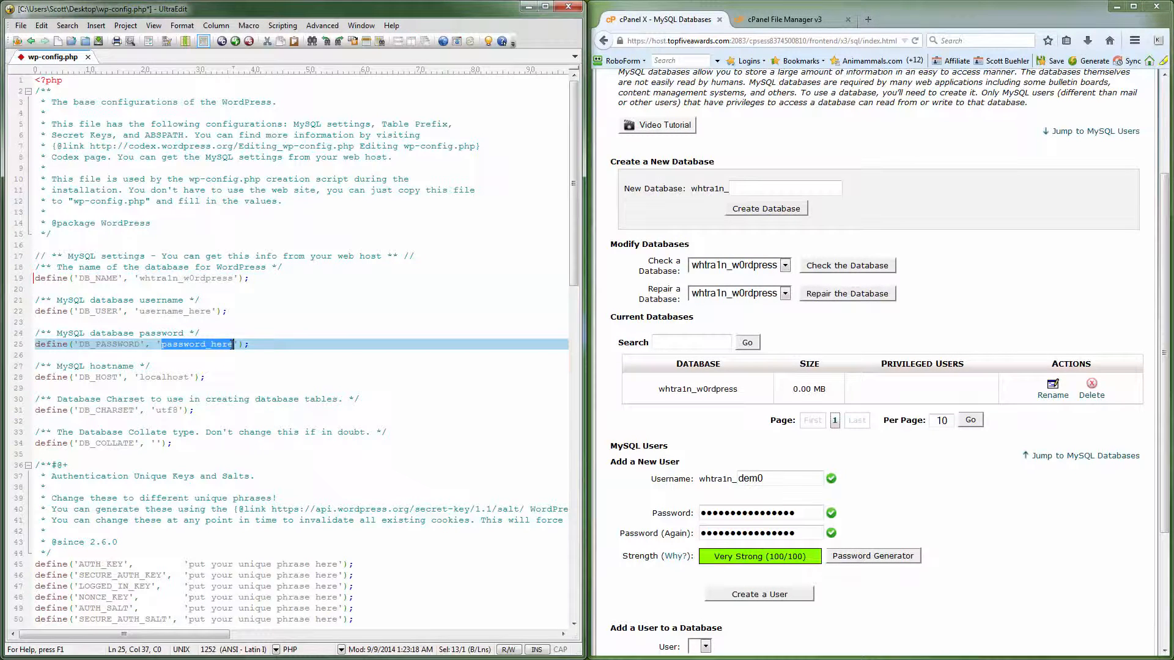
key("ctrl+v")
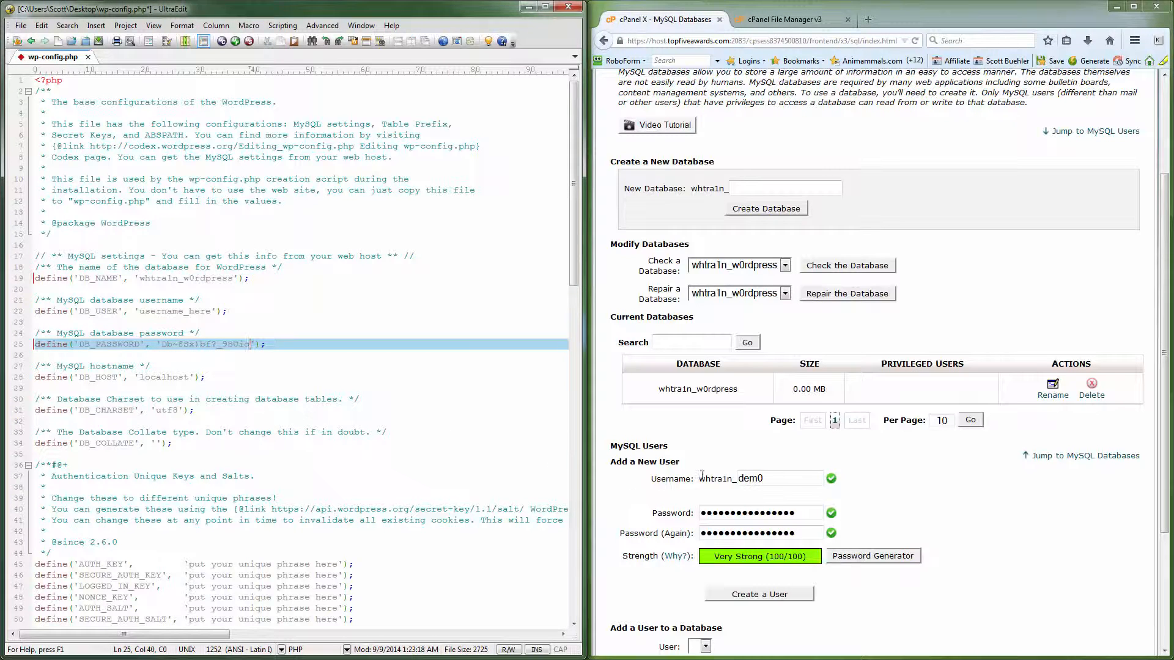
Replace the DB_USER placeholder in wp-config.php with whtra1n_dem0, copying the prefix from the username field, and save the file.
left_click_drag(699, 480, 736, 481)
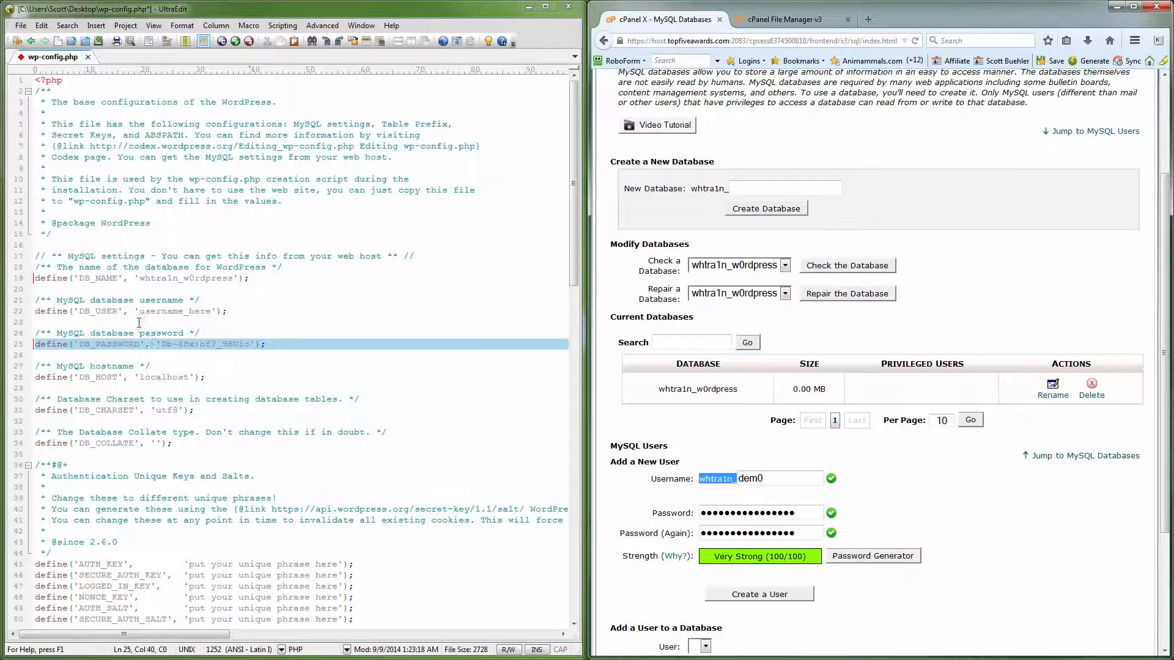
left_click_drag(139, 313, 211, 313)
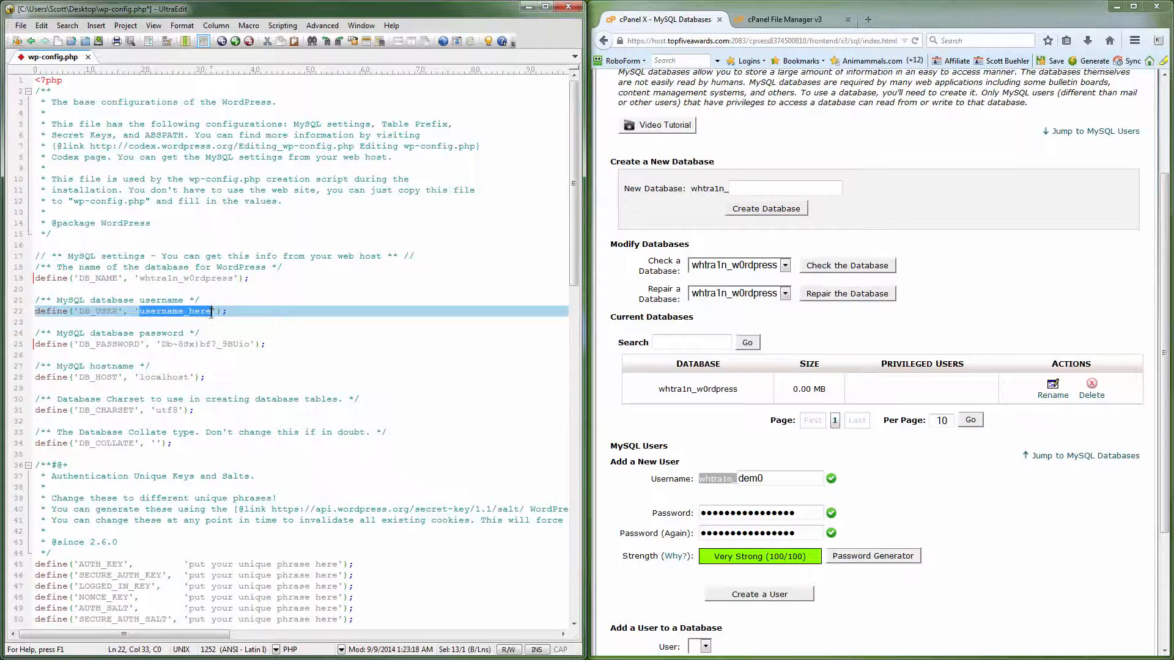
key("ctrl+v")
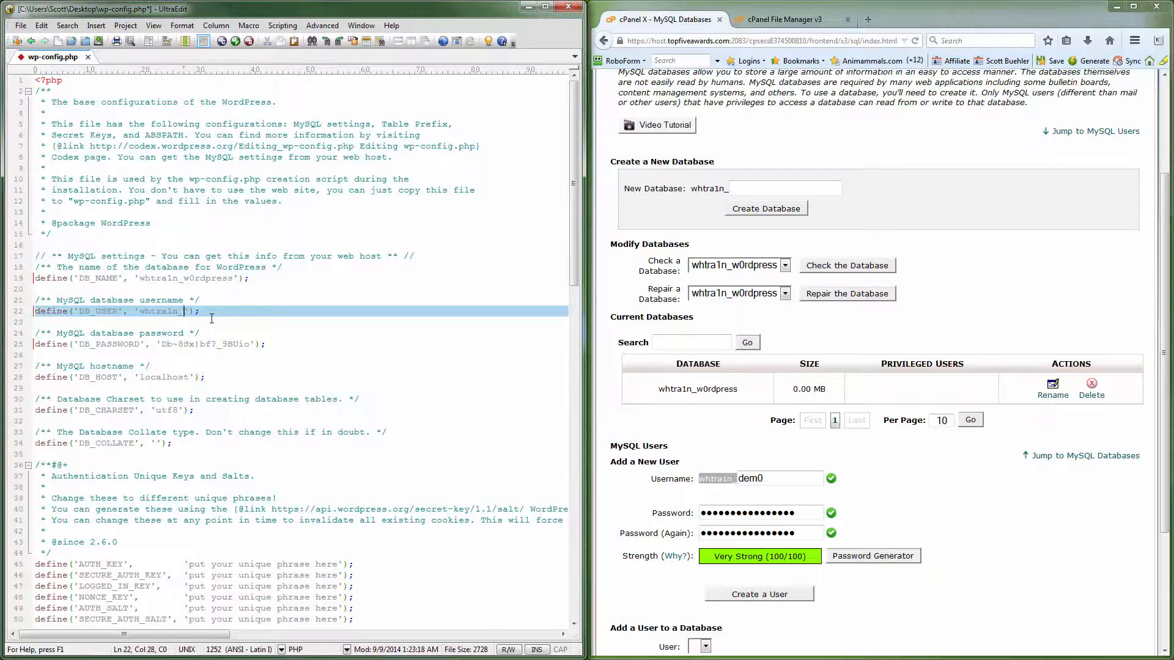
type("dem0")
key("ctrl+s")
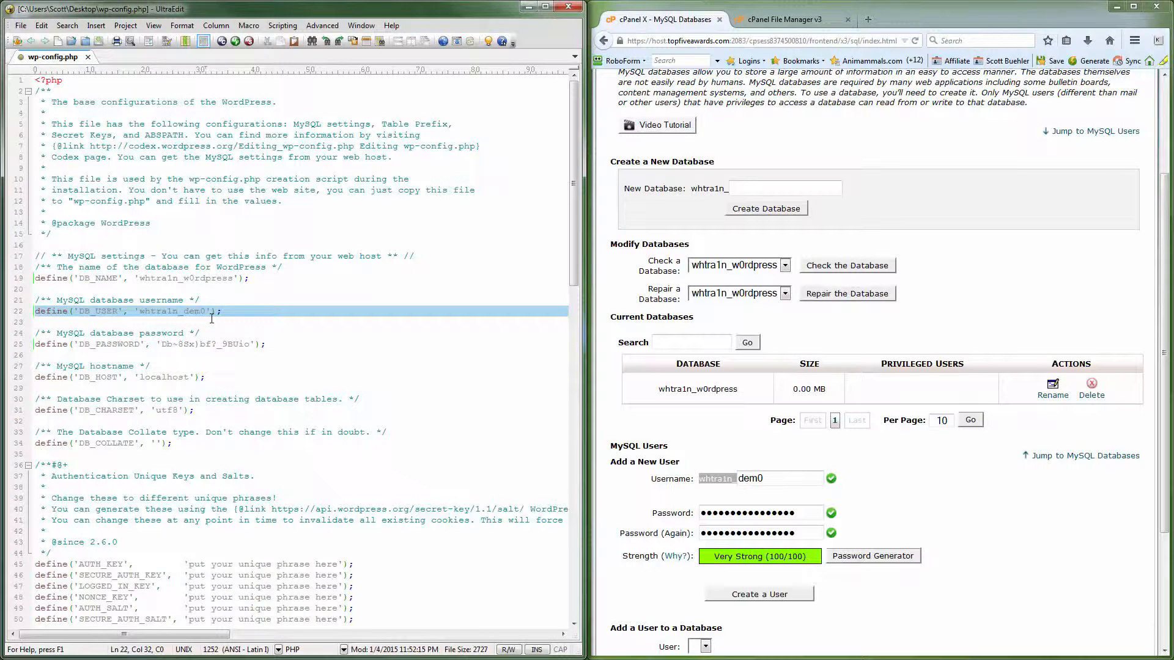
Create the MySQL user whtra1n_dem0 and add it to the whtra1n_w0rdpress database.
left_click(765, 595)
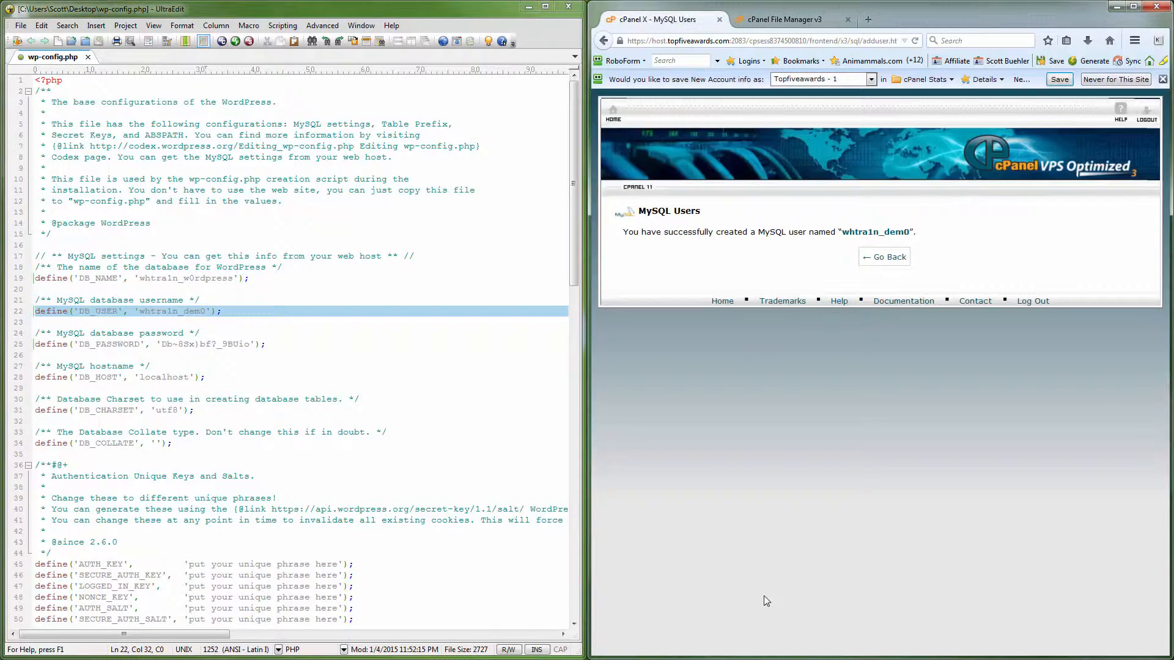
left_click(907, 259)
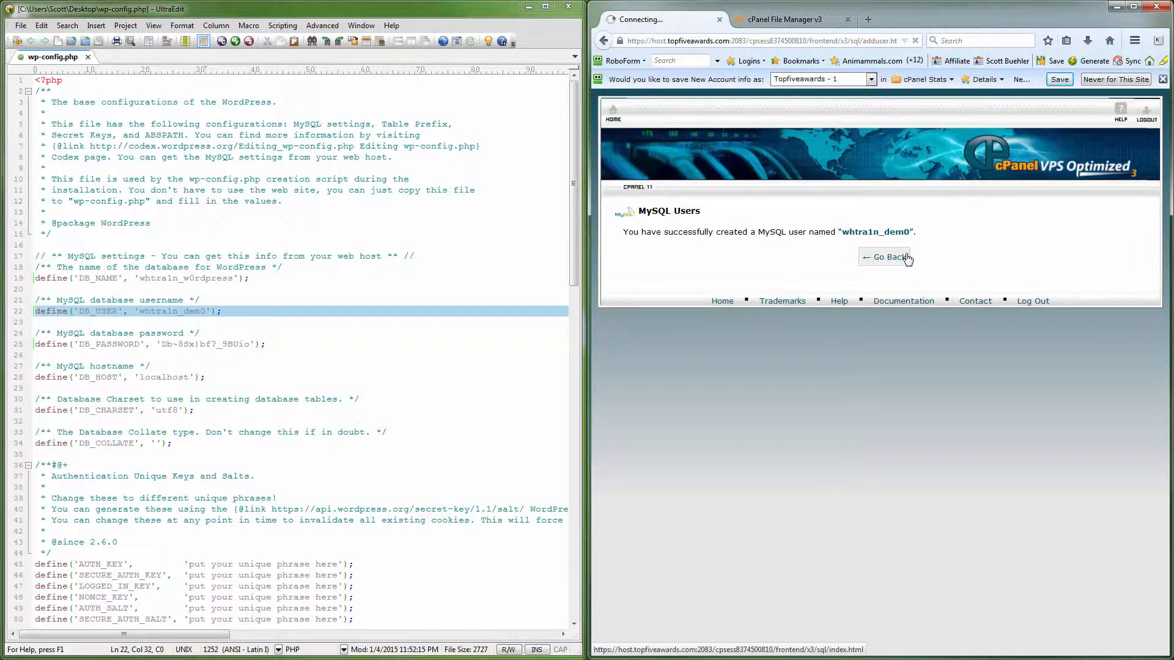
scroll(922, 453, "down", 1)
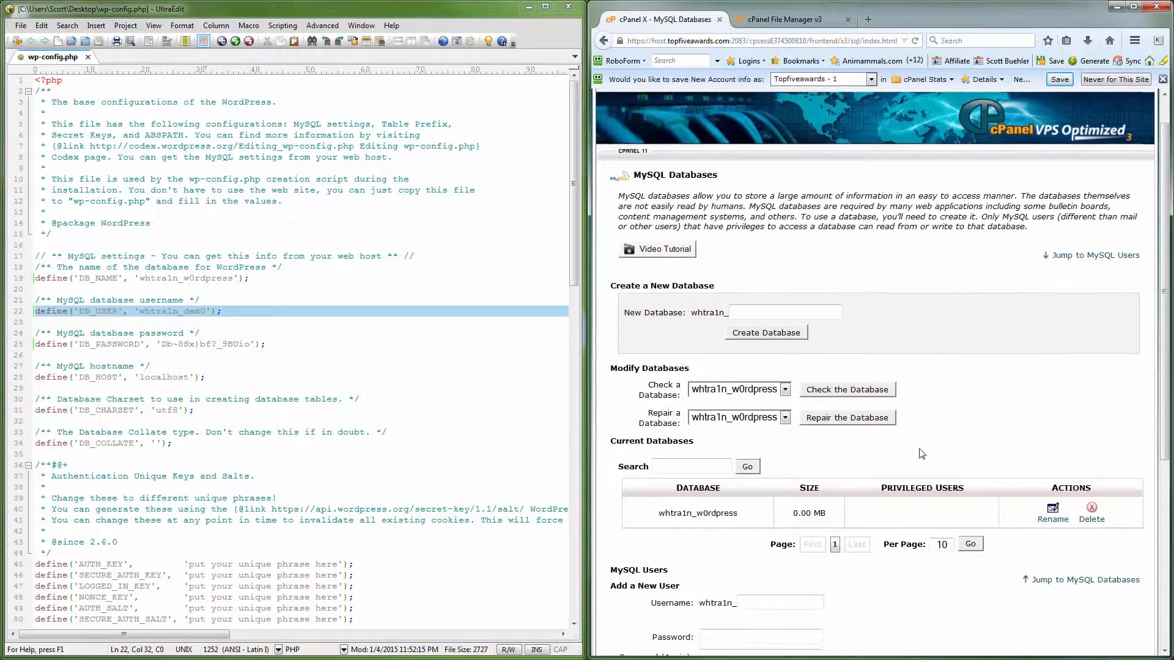
scroll(921, 454, "down", 5)
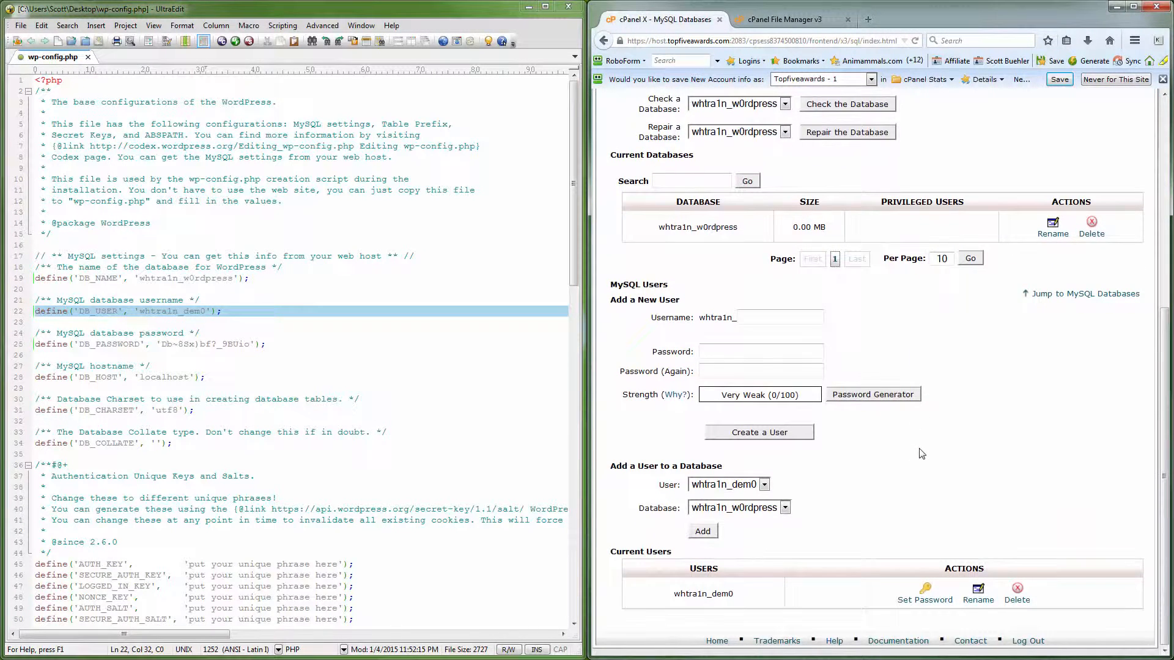
left_click_drag(609, 466, 722, 466)
left_click(776, 470)
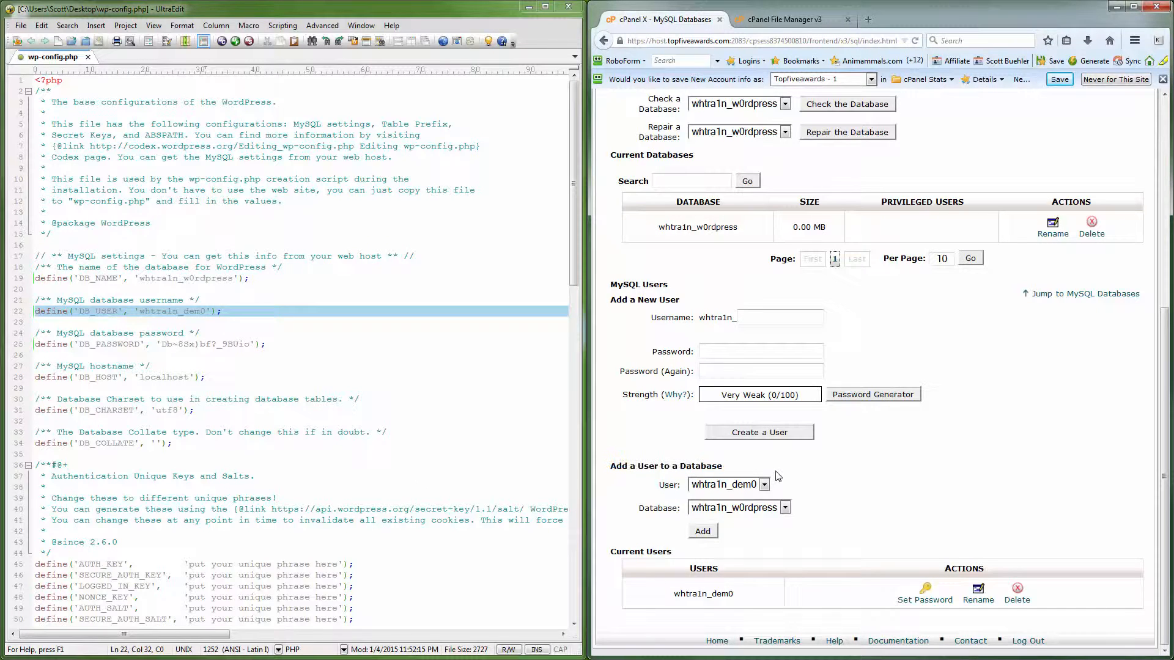
left_click(703, 531)
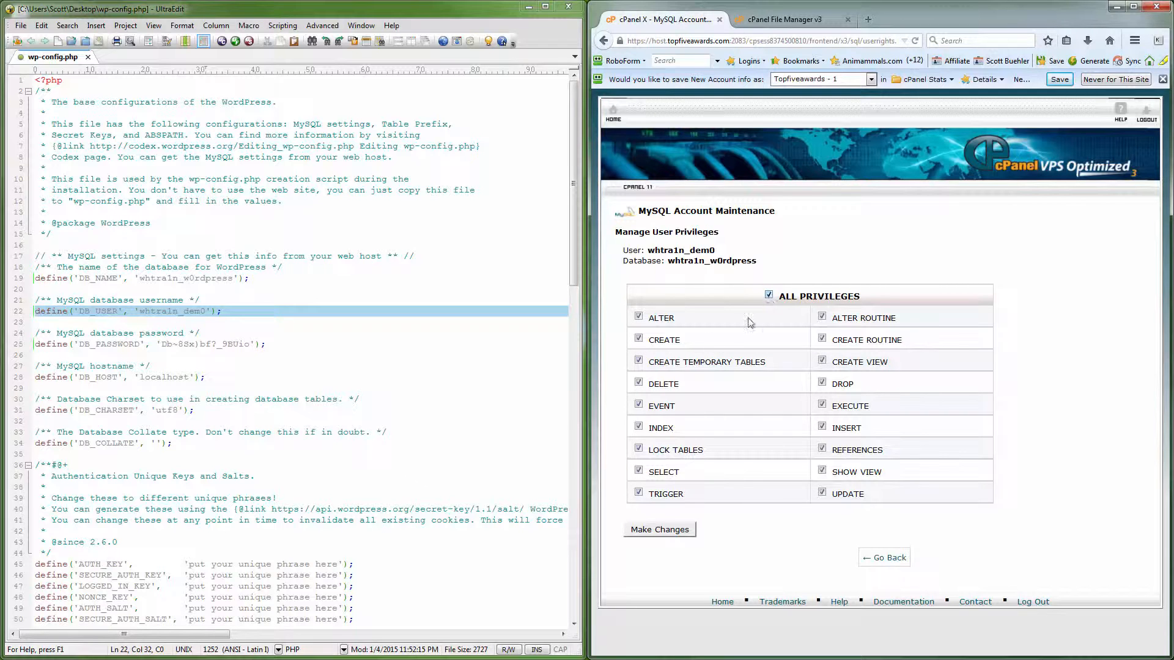
Grant the user ALL PRIVILEGES on the whtra1n_w0rdpress database and return to the MySQL Databases page.
left_click(653, 532)
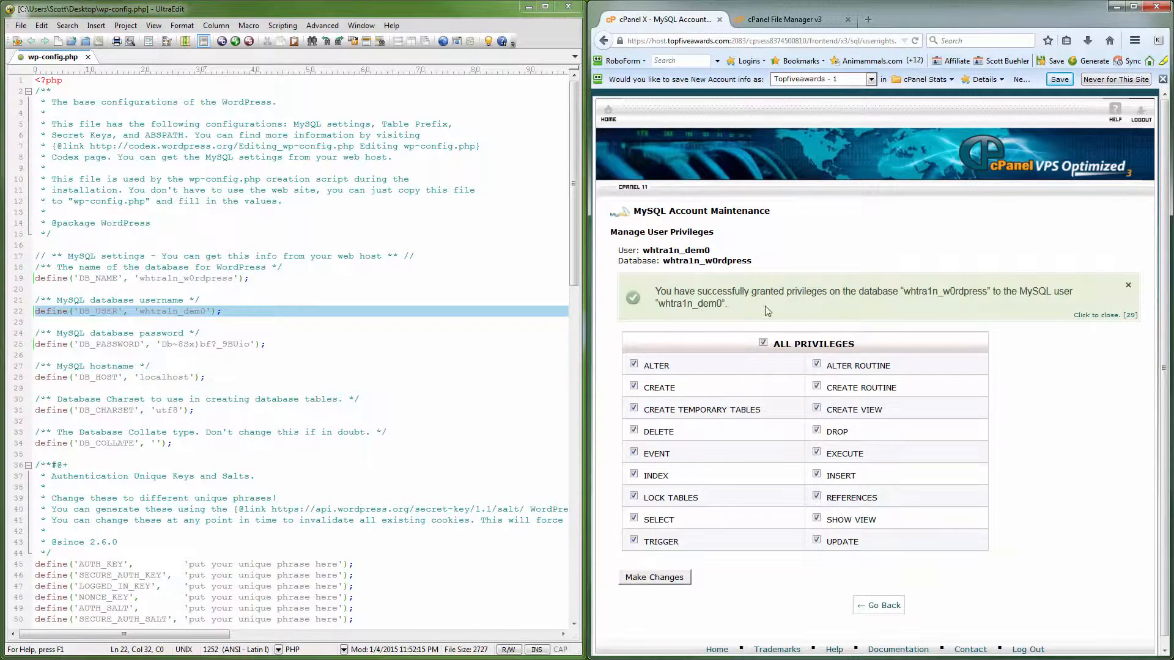
left_click_drag(657, 290, 736, 313)
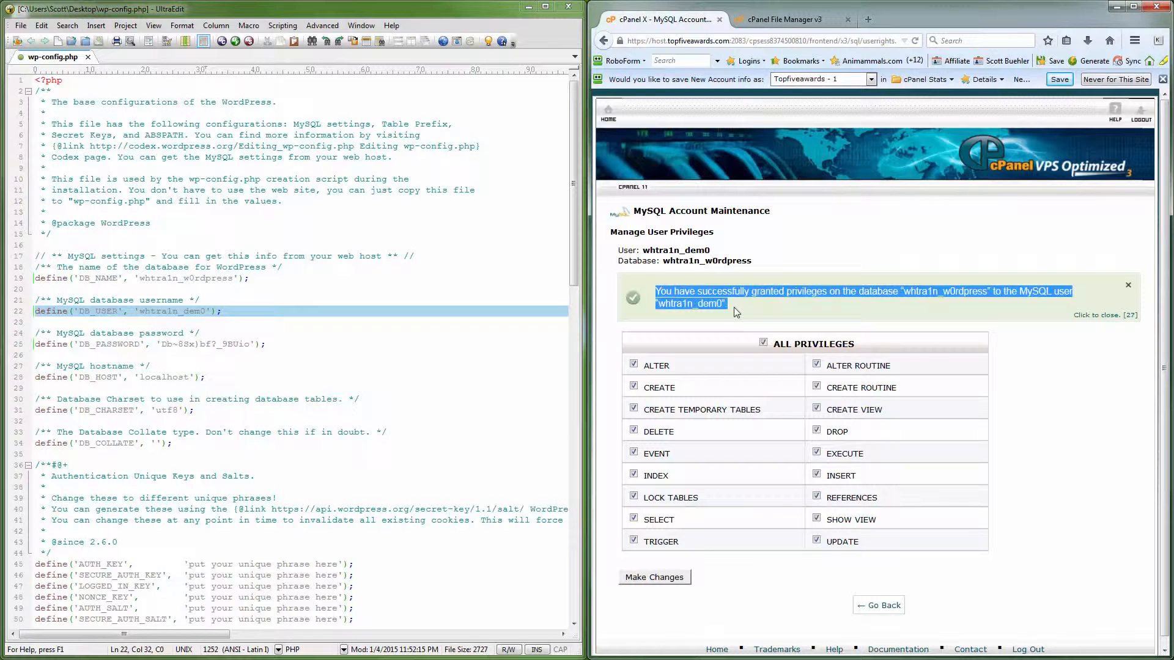
left_click(875, 607)
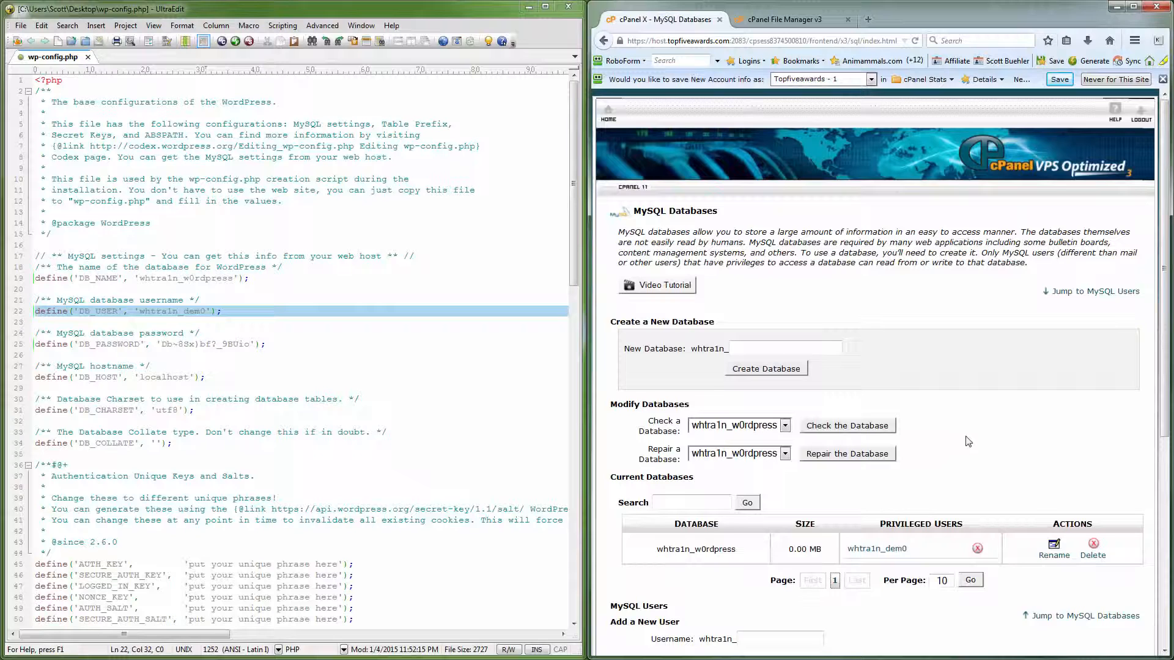
Switch to the File Manager and delete wp-config-sample.php from public_html.
left_click(758, 22)
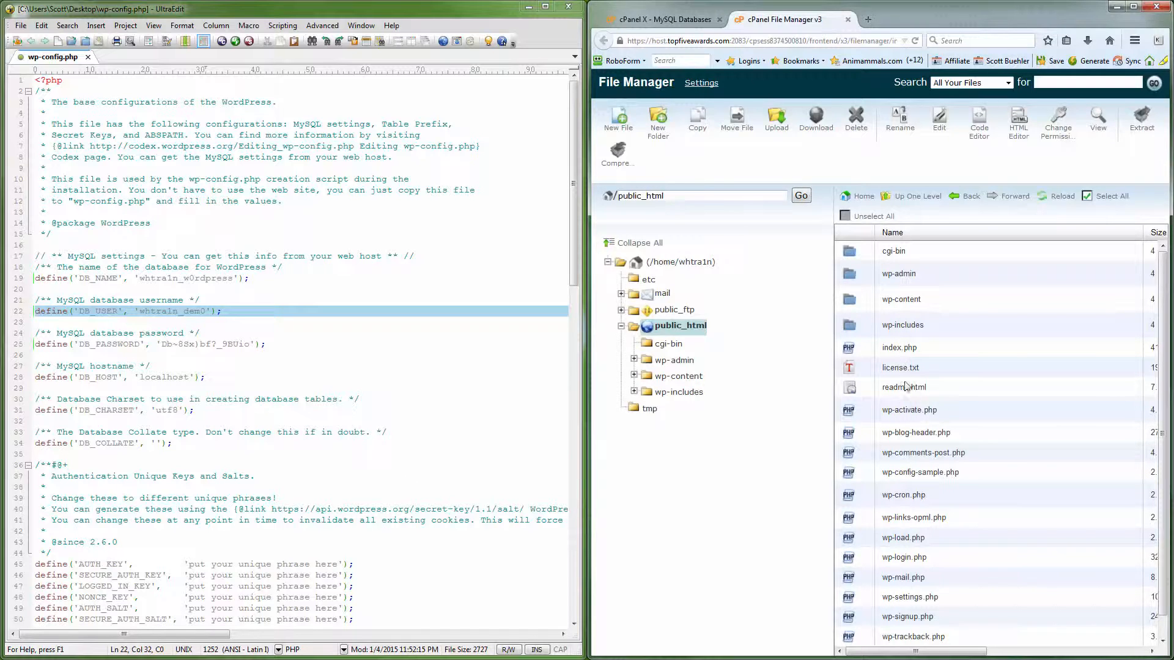
left_click(965, 474)
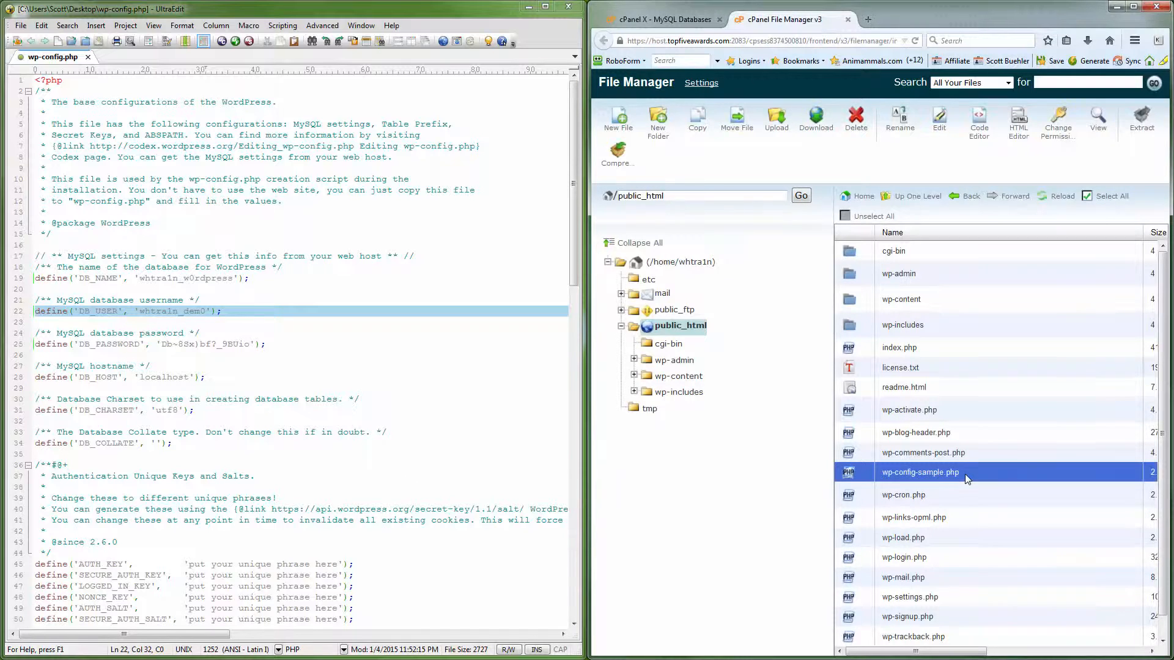
left_click(856, 122)
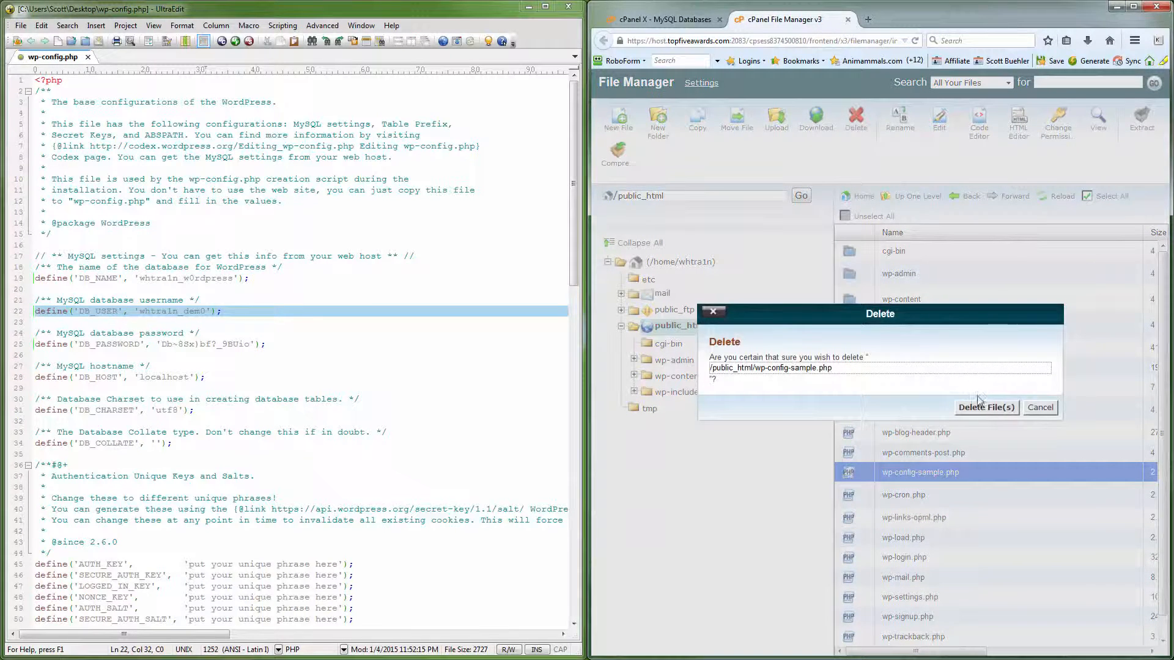
left_click(985, 408)
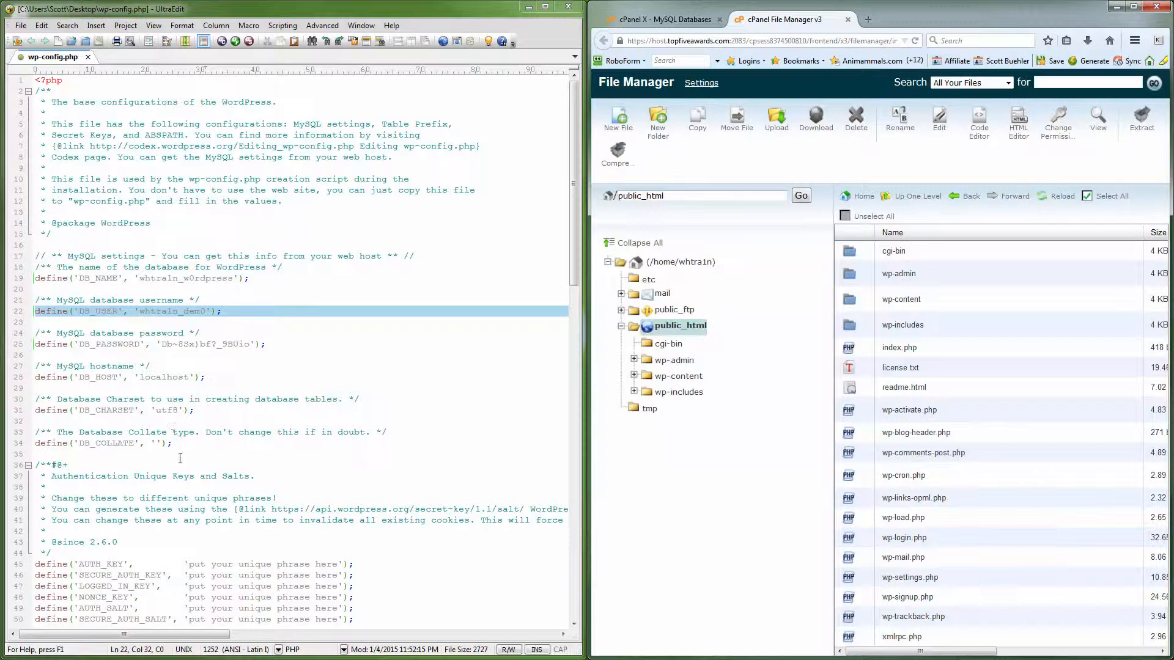
left_click(250, 520)
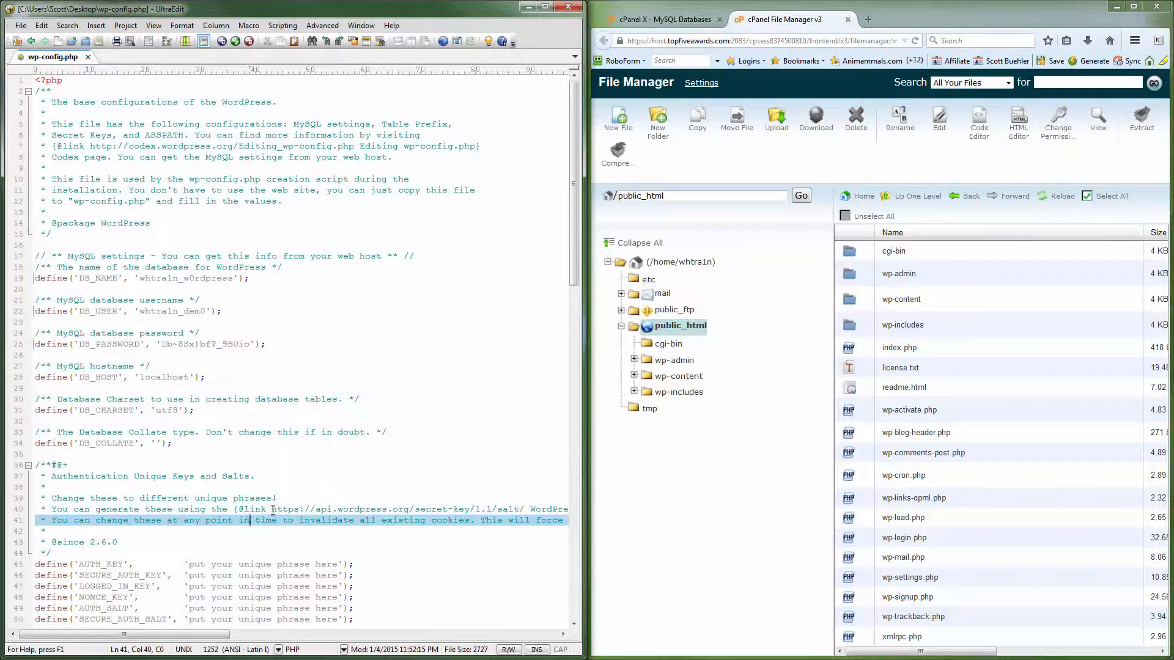
left_click_drag(272, 510, 527, 512)
key("ctrl+c")
right_click(514, 511)
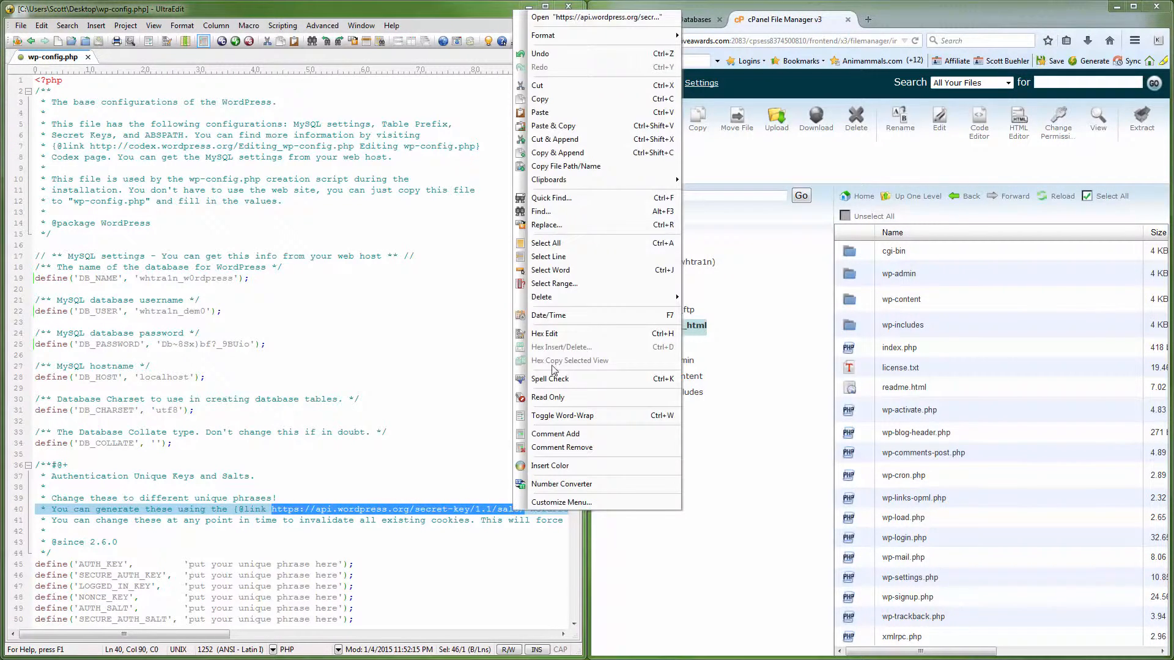
left_click(541, 99)
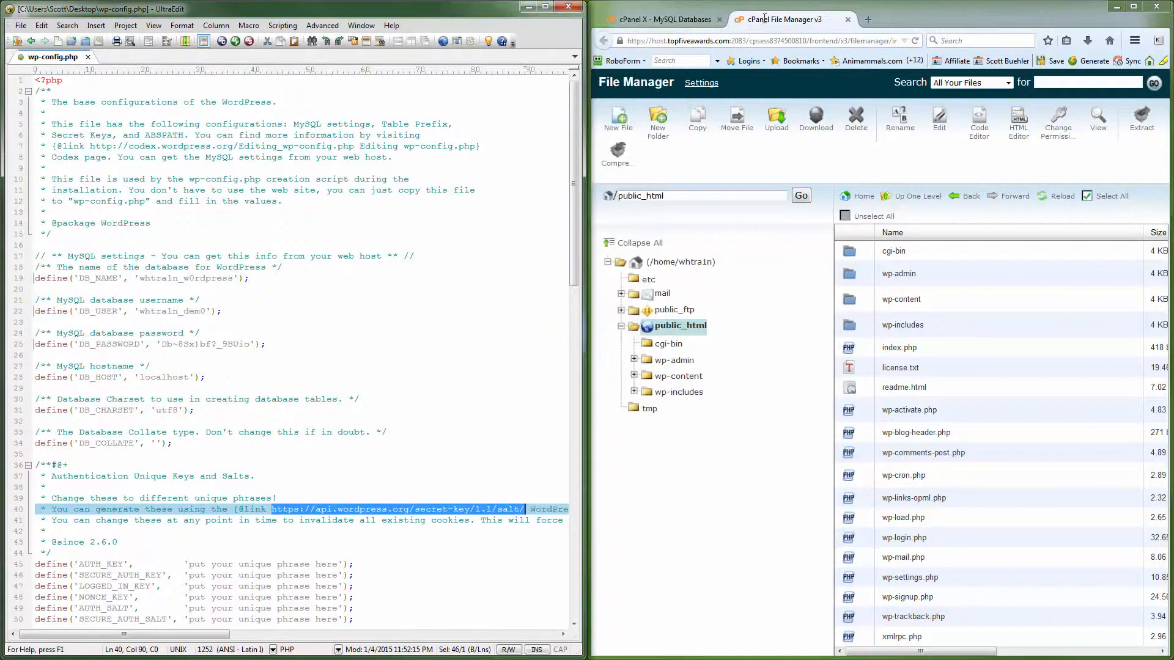
left_click(868, 19)
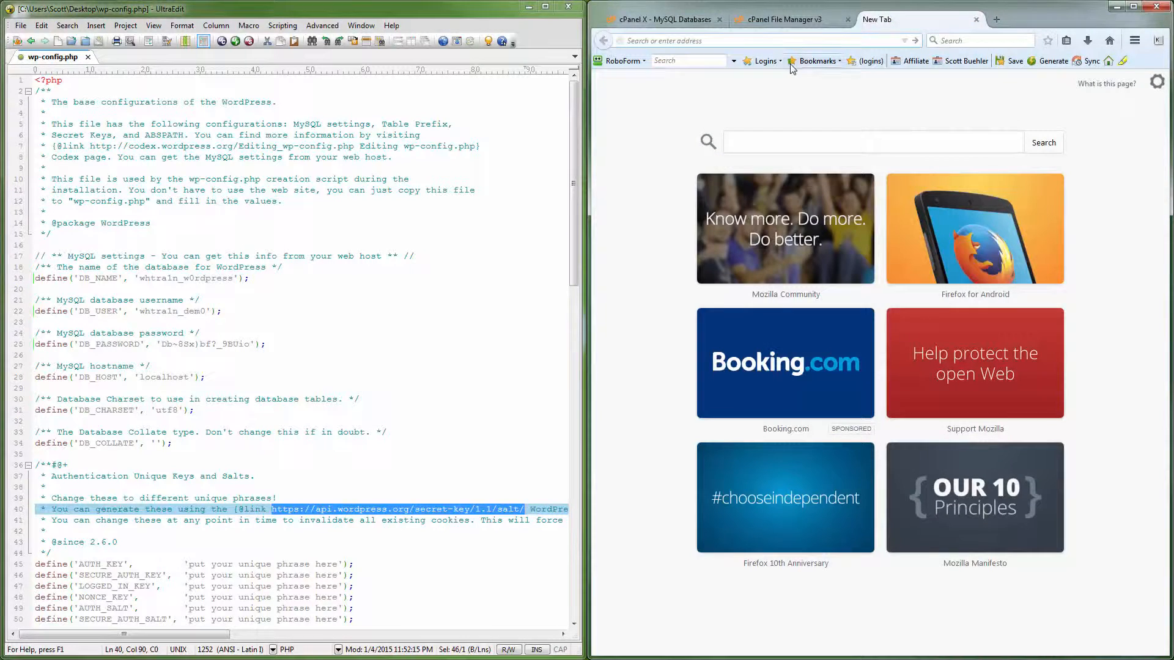
key("ctrl+v")
key("Return")
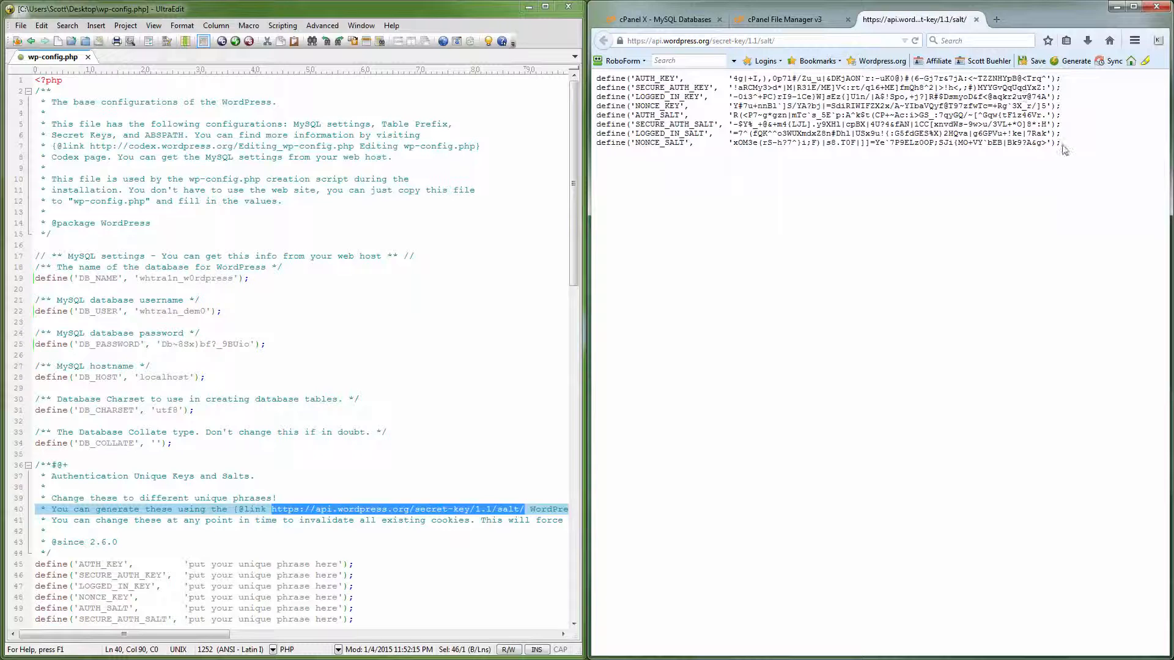
Copy all the generated authentication keys and salts and paste them over the placeholder AUTH_KEY through NONCE_SALT lines in wp-config.php.
left_click_drag(1062, 144, 600, 78)
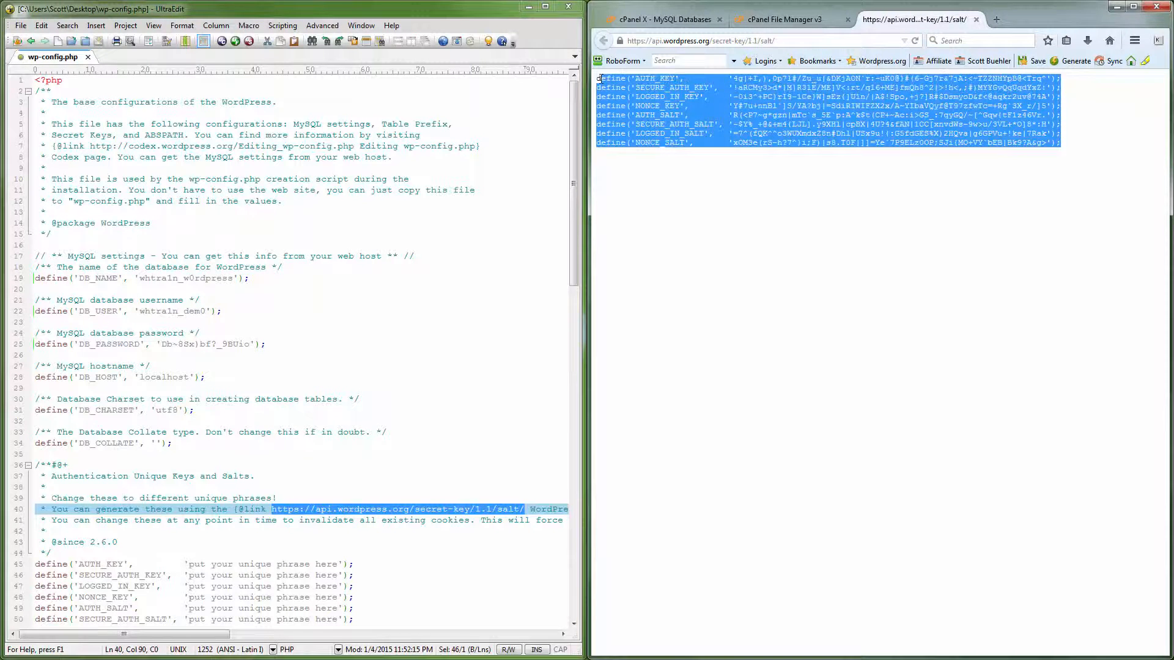
right_click(604, 81)
left_click(632, 96)
left_click(256, 563)
scroll(367, 538, "down", 3)
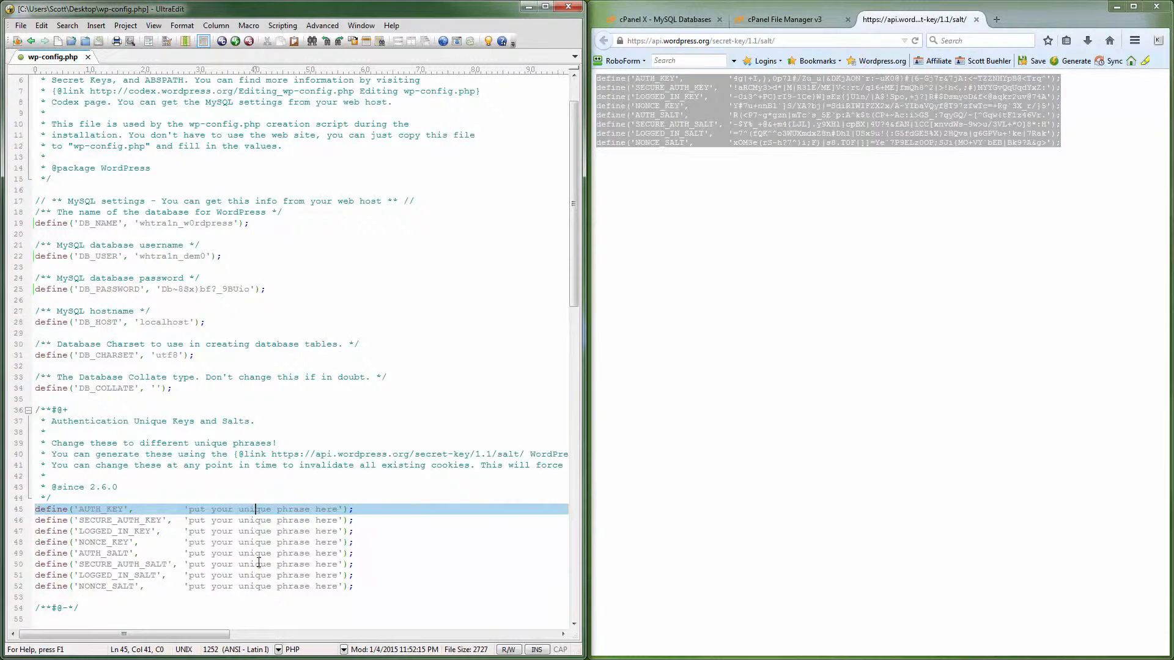
left_click_drag(364, 532, 35, 454)
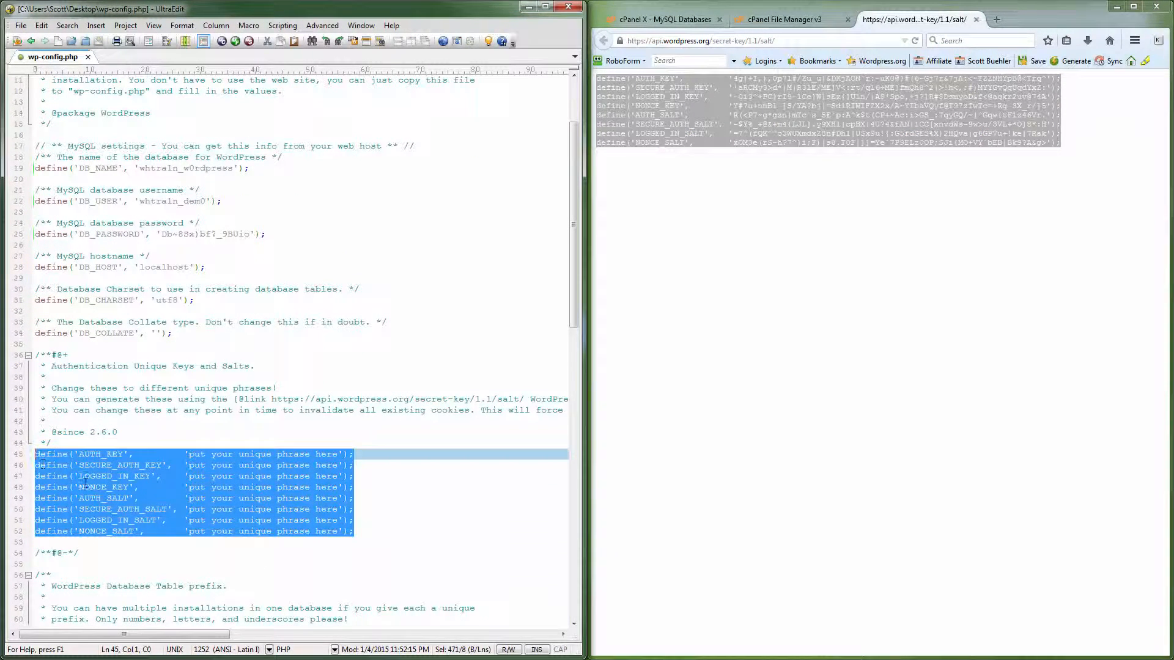
key("ctrl+v")
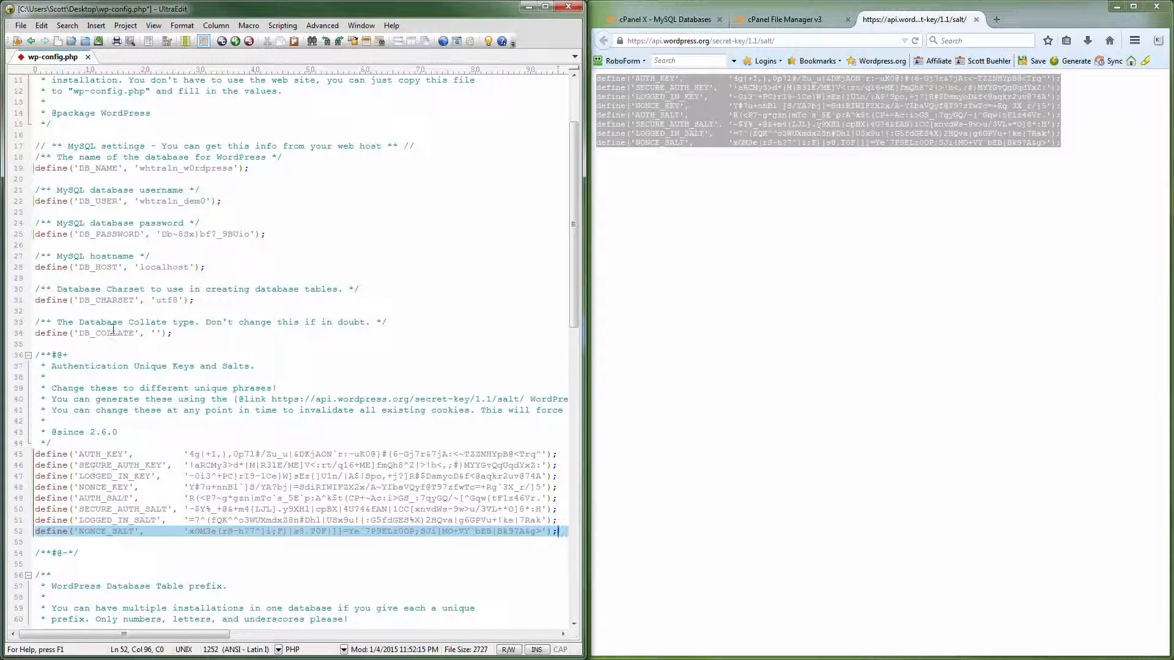
Save the edited wp-config.php and close the text editor.
left_click(21, 25)
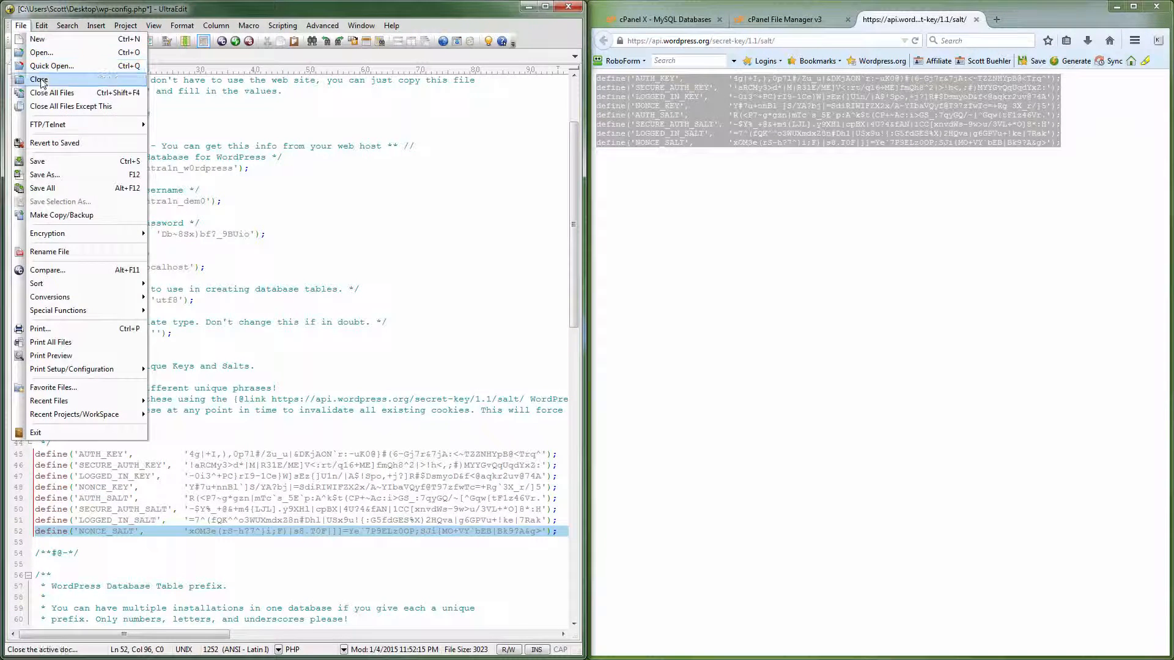
left_click(44, 161)
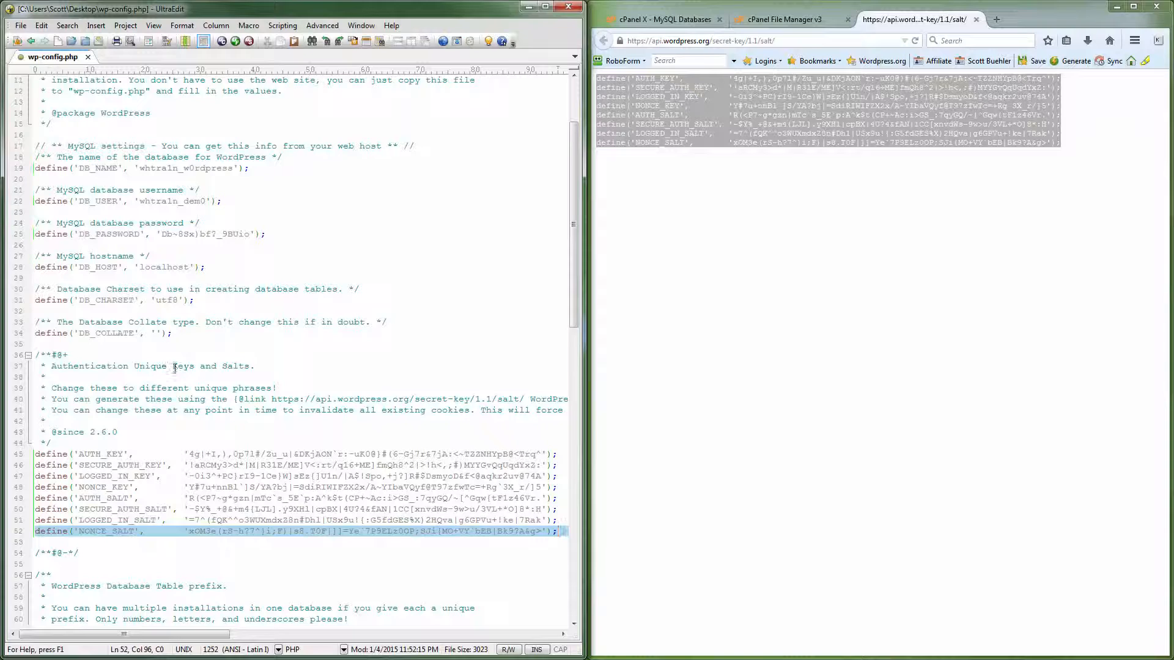
left_click(174, 366)
scroll(174, 368, "up", 3)
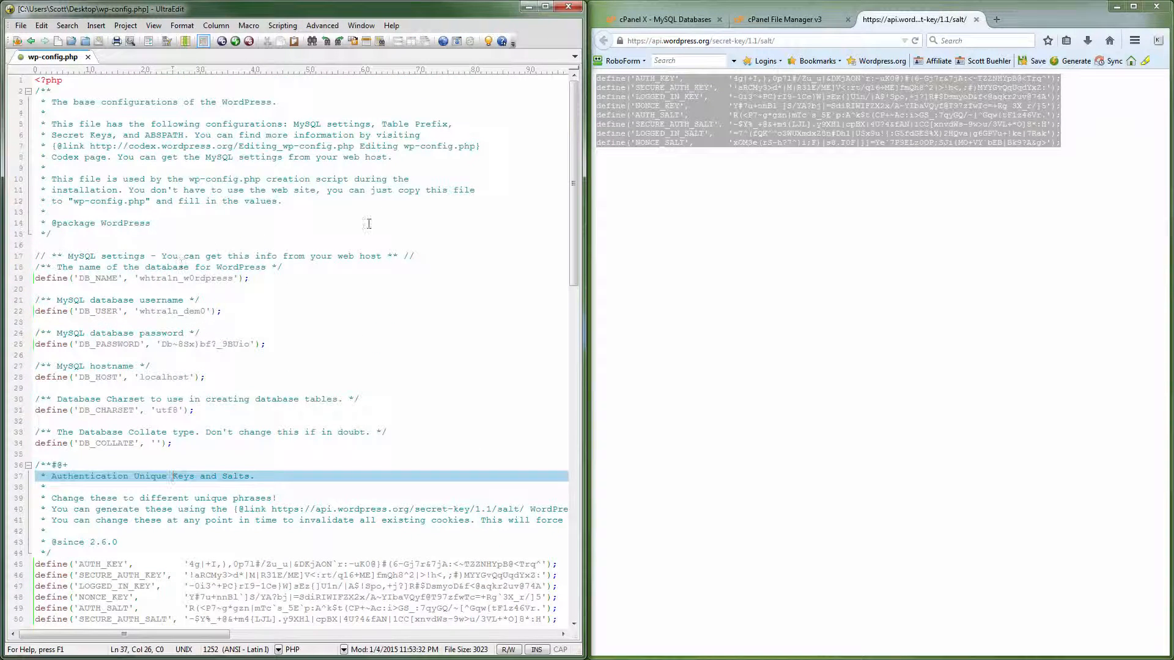
left_click(573, 9)
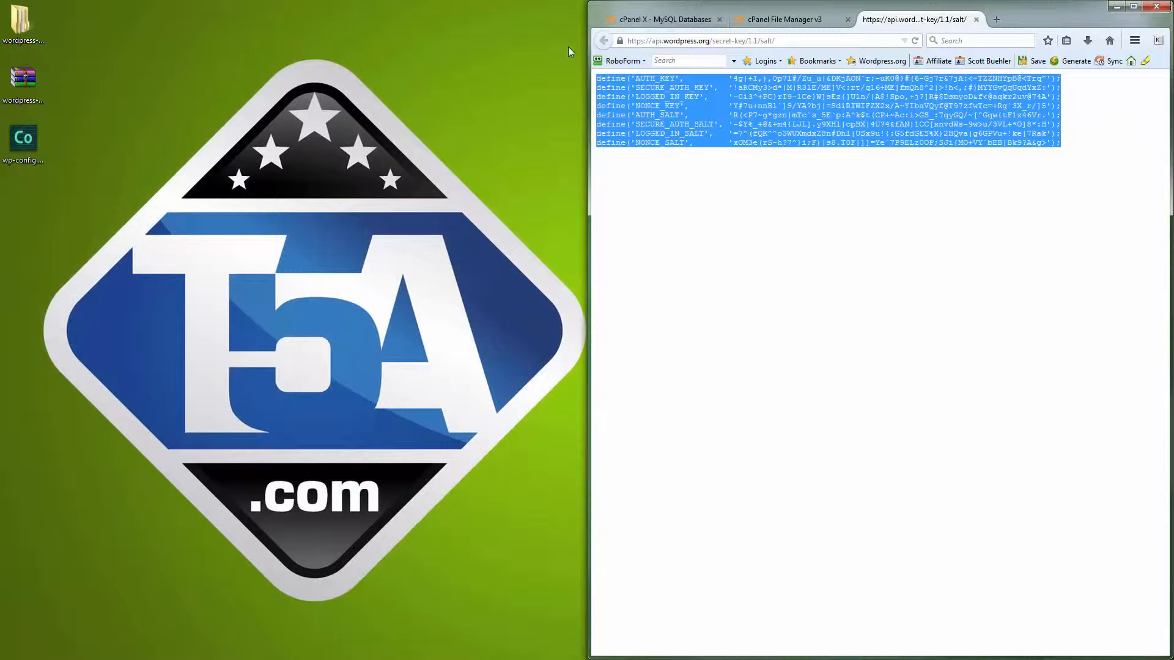
Widen the browser window across most of the desktop and close the secret-key salt page.
left_click(764, 188)
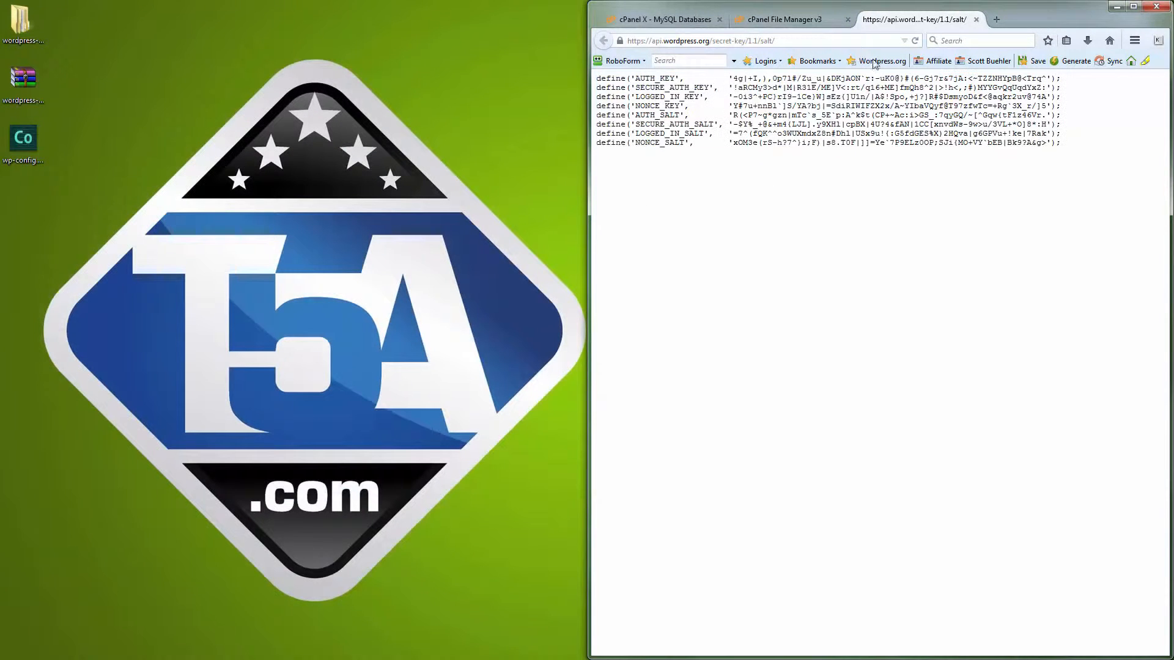
left_click(585, 43)
left_click_drag(590, 43, 72, 31)
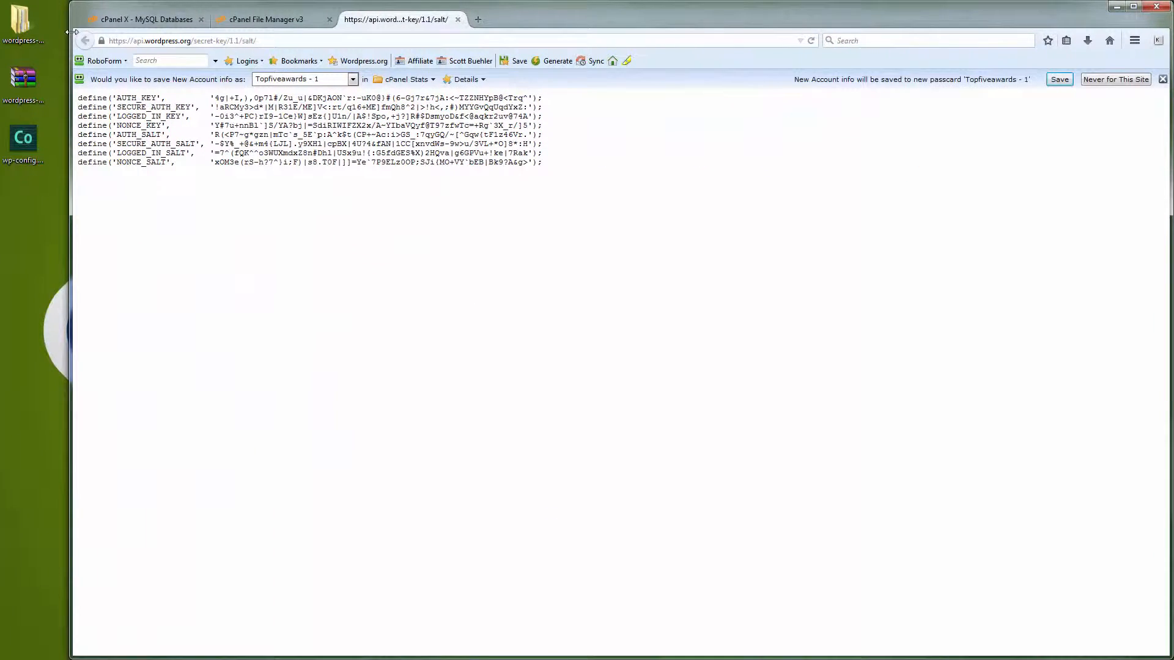
left_click(458, 20)
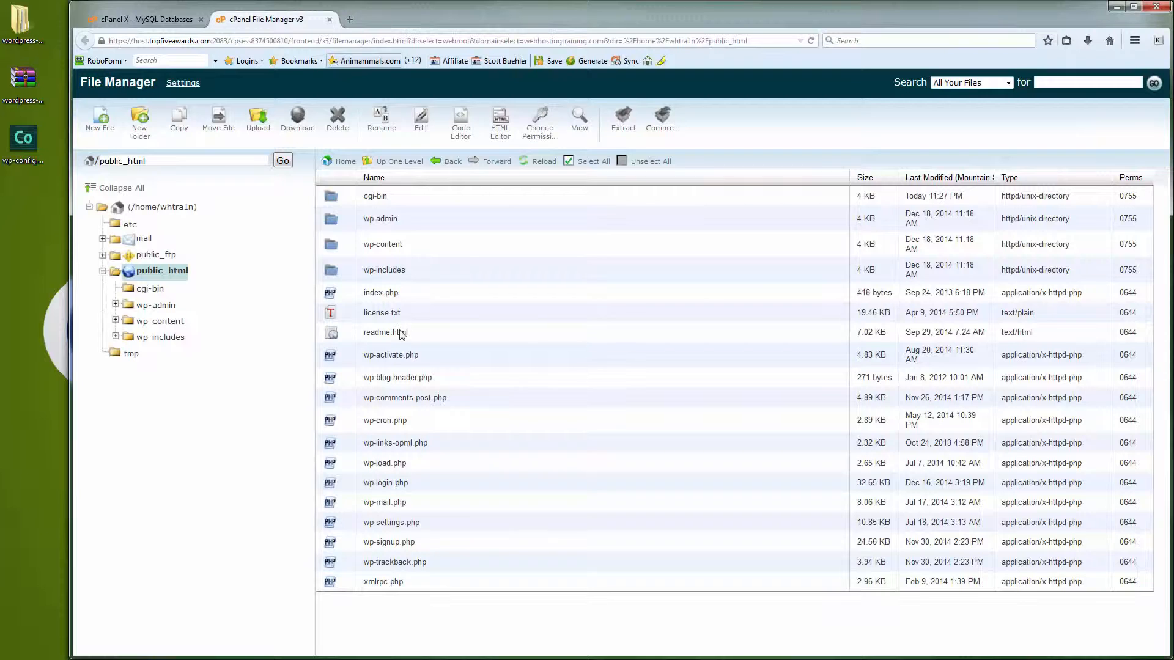
Upload wp-config.php from the Desktop to public_html and reload the File Manager's file list.
left_click(256, 128)
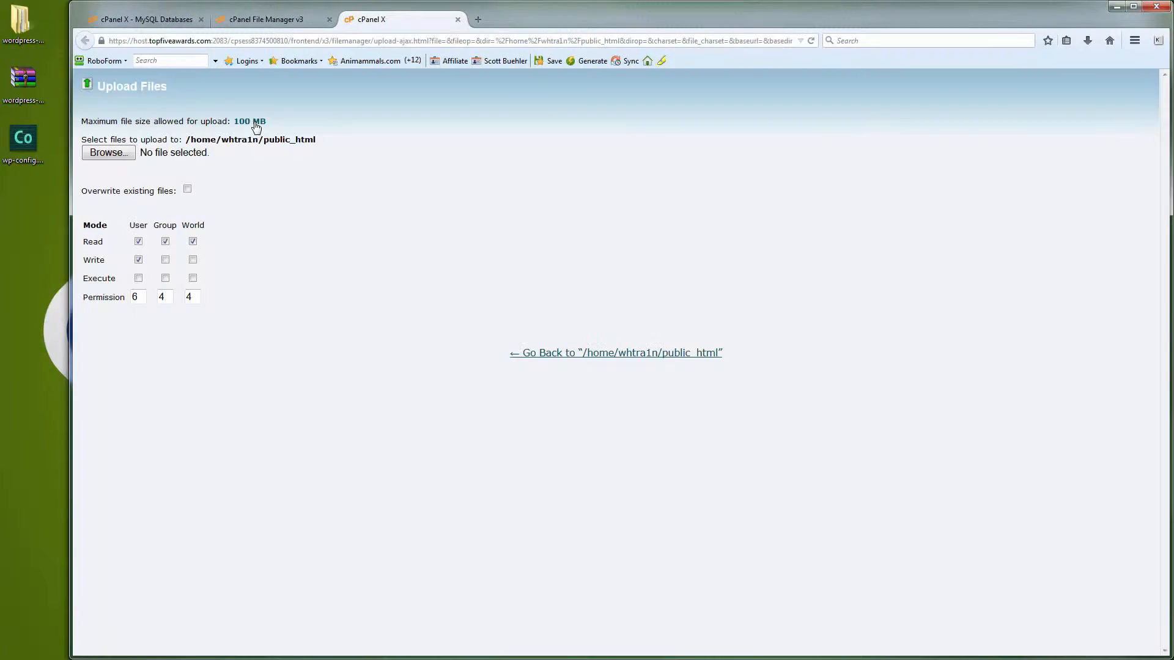
left_click(109, 153)
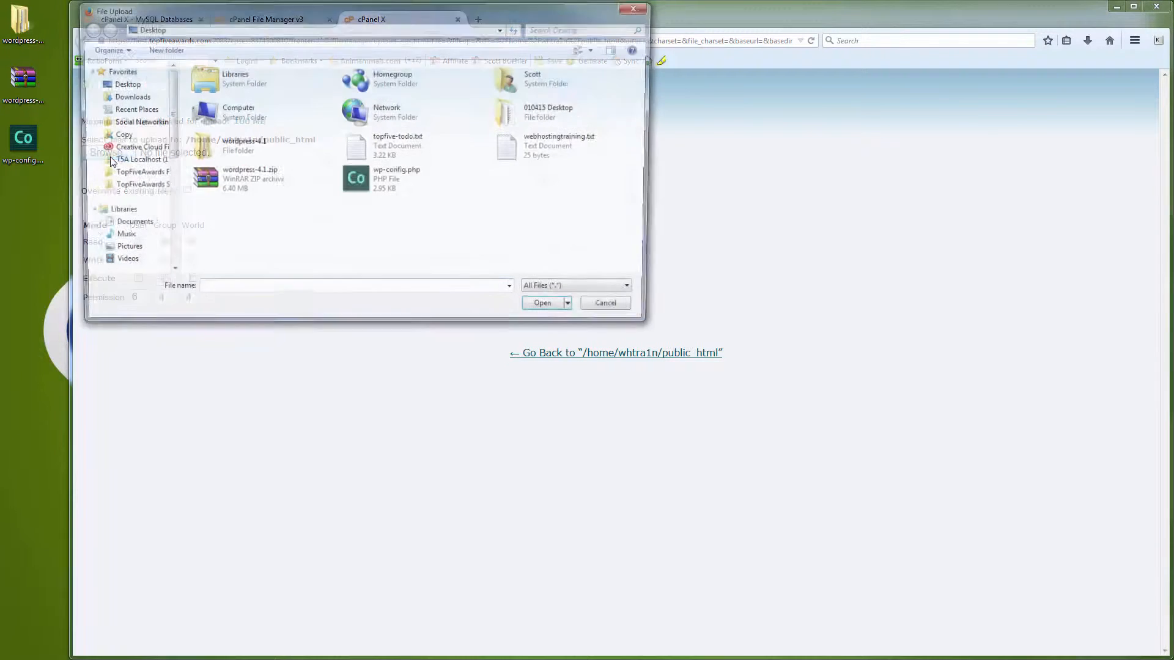
left_click(367, 184)
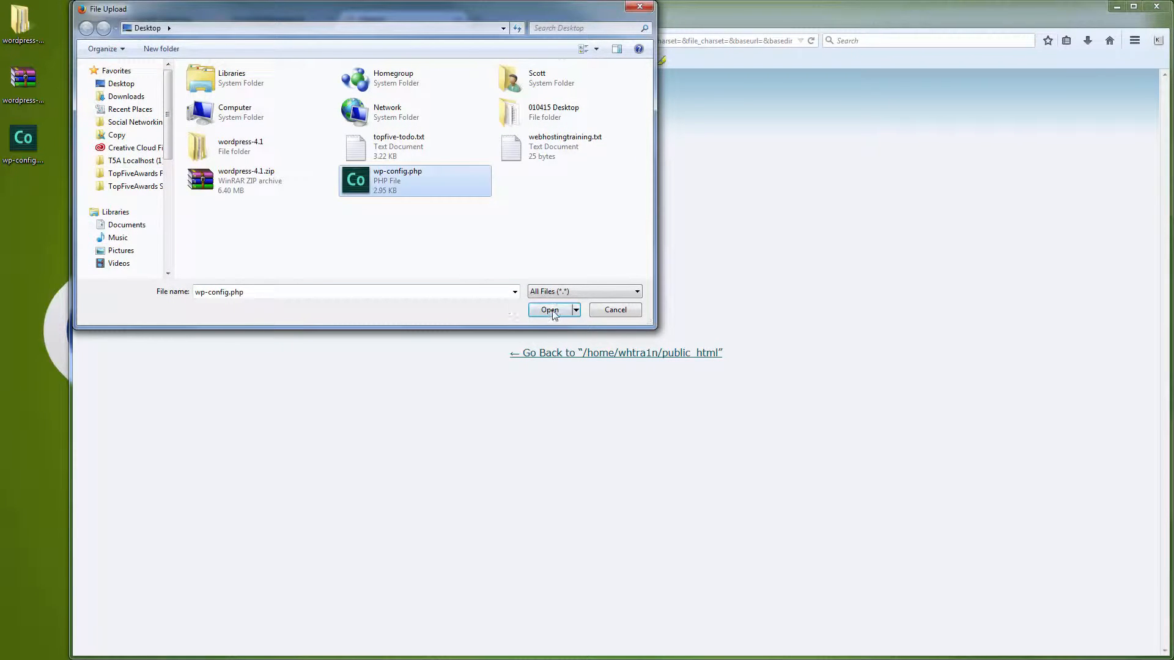
left_click(549, 309)
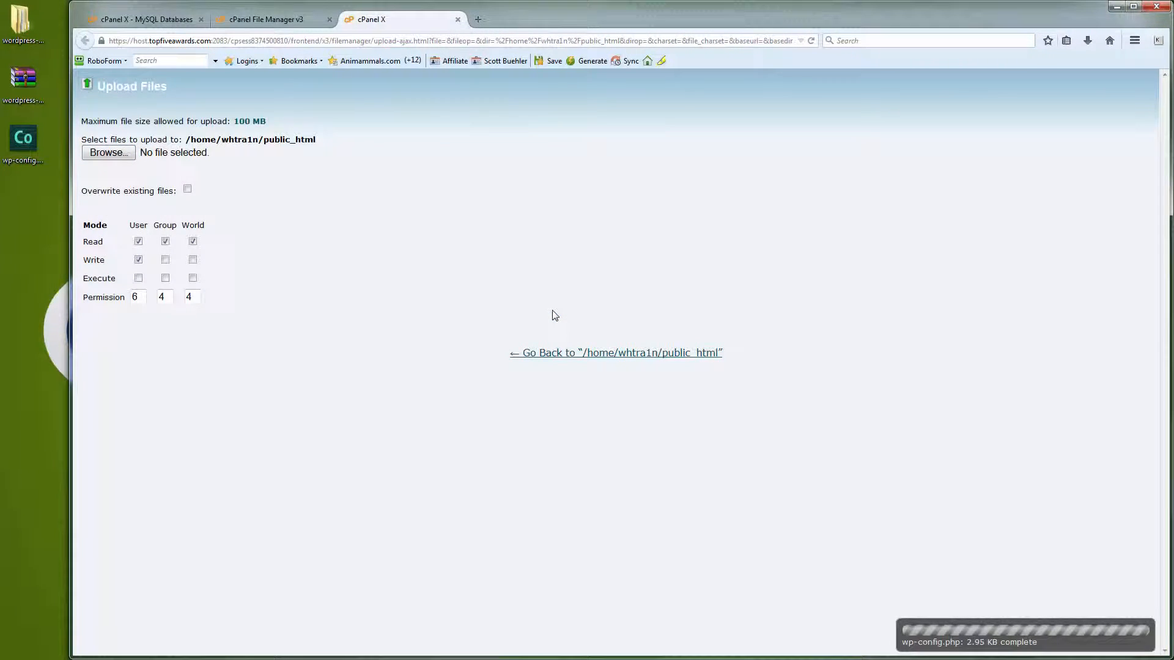
left_click(457, 20)
left_click(535, 161)
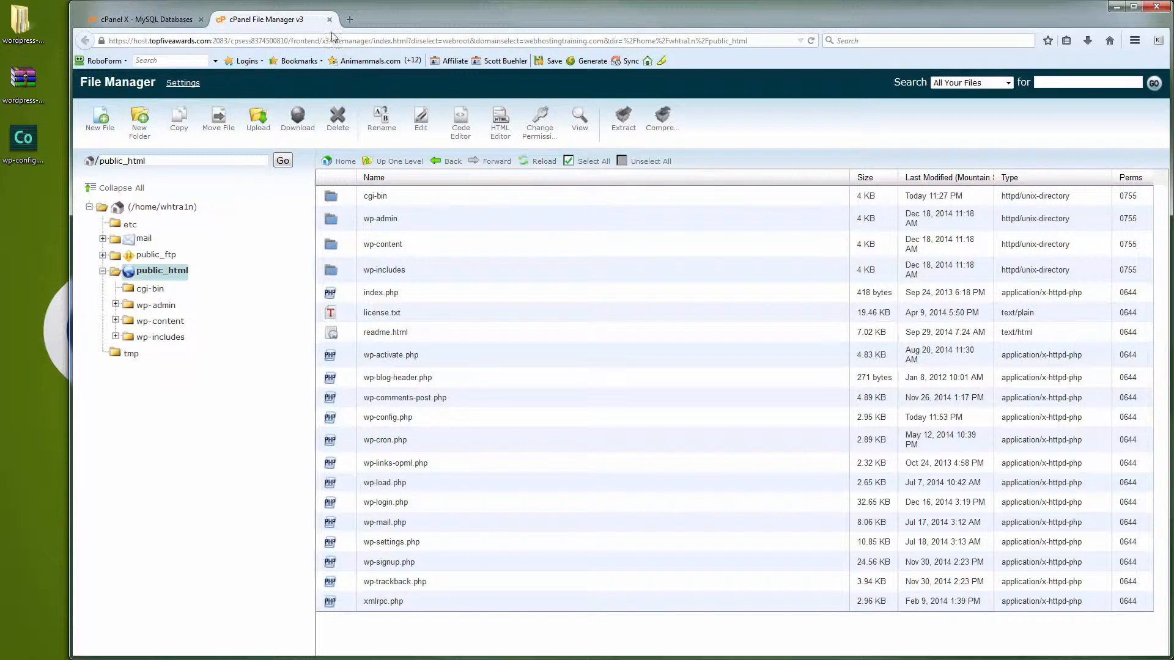
Open webhostingtraining.com in a new browser tab to start the WordPress installation.
left_click(349, 21)
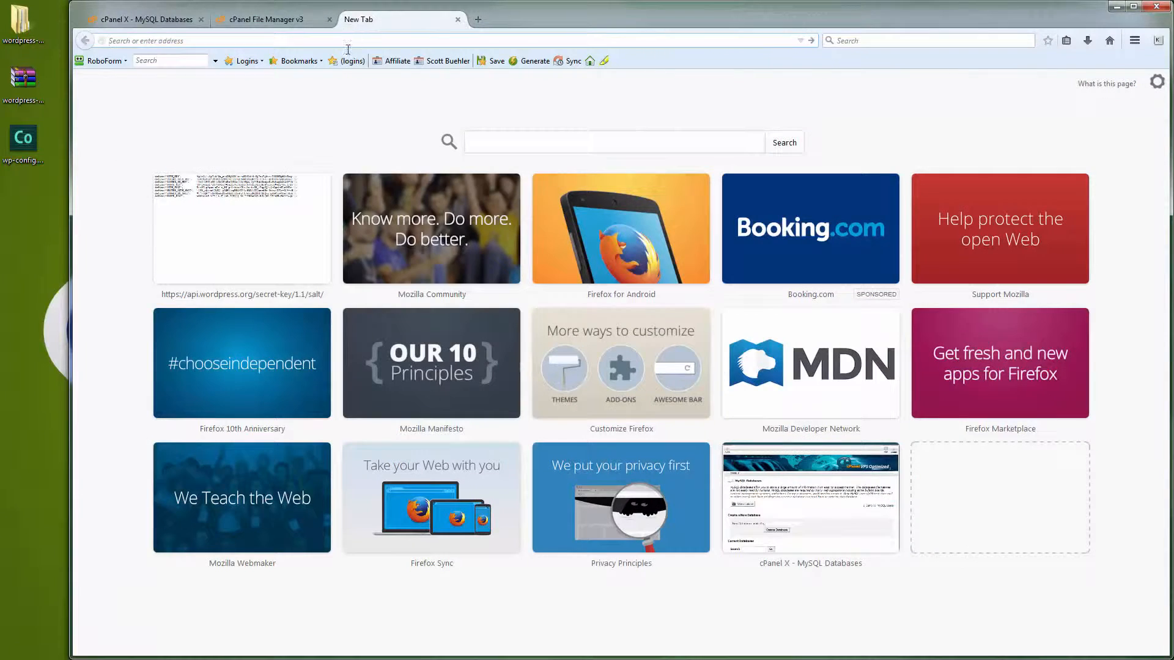
type("webho")
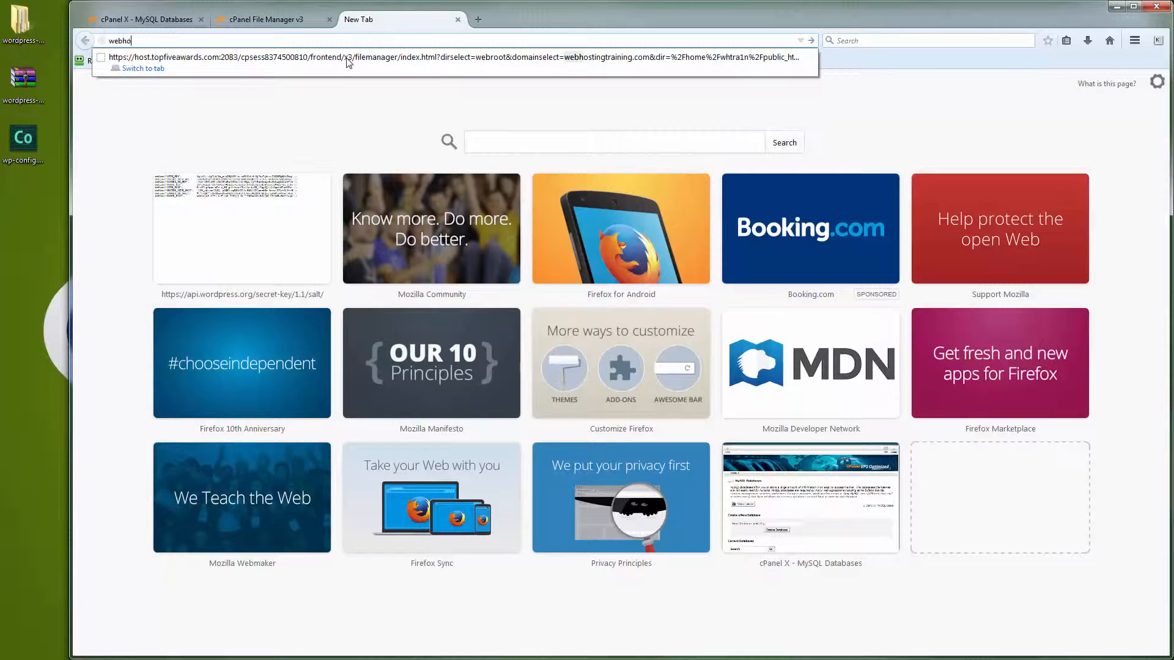
type("stingtraining")
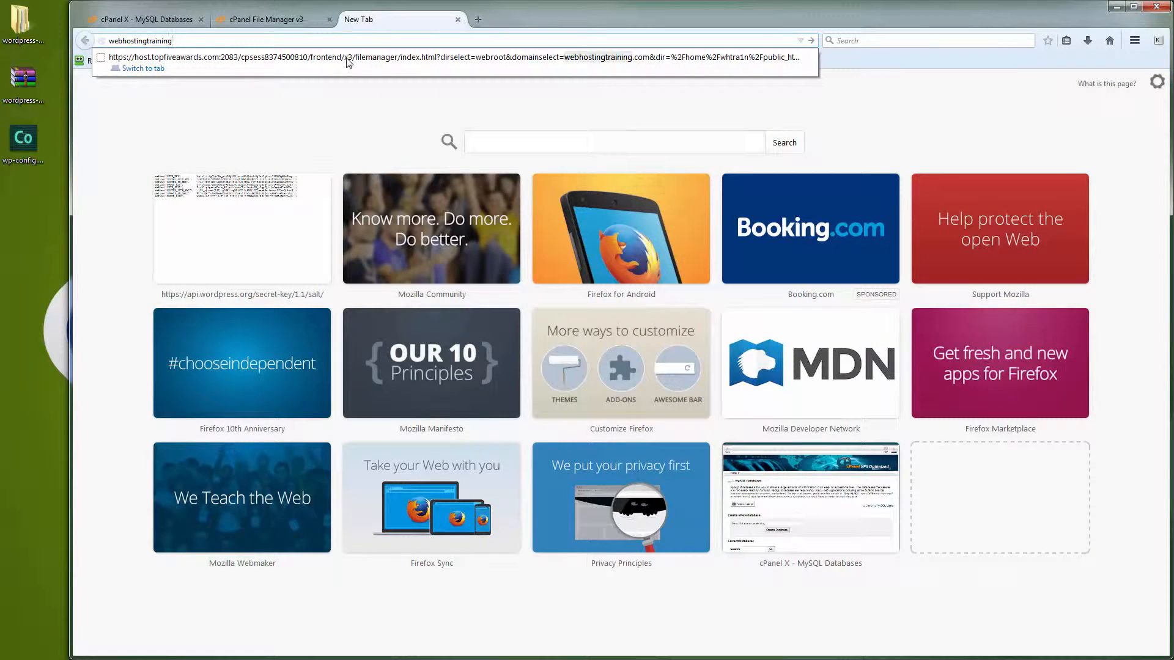
key("ctrl+Return")
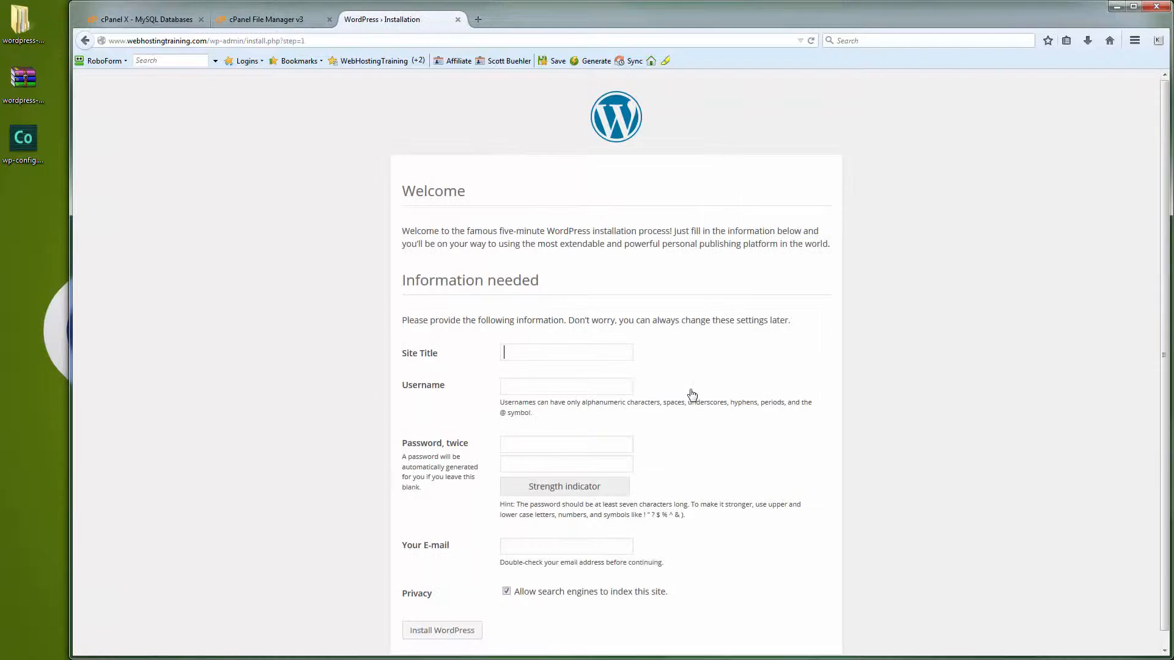
Enter Web Hosting Training as the site title and fill in the administrator username.
scroll(692, 395, "down", 1)
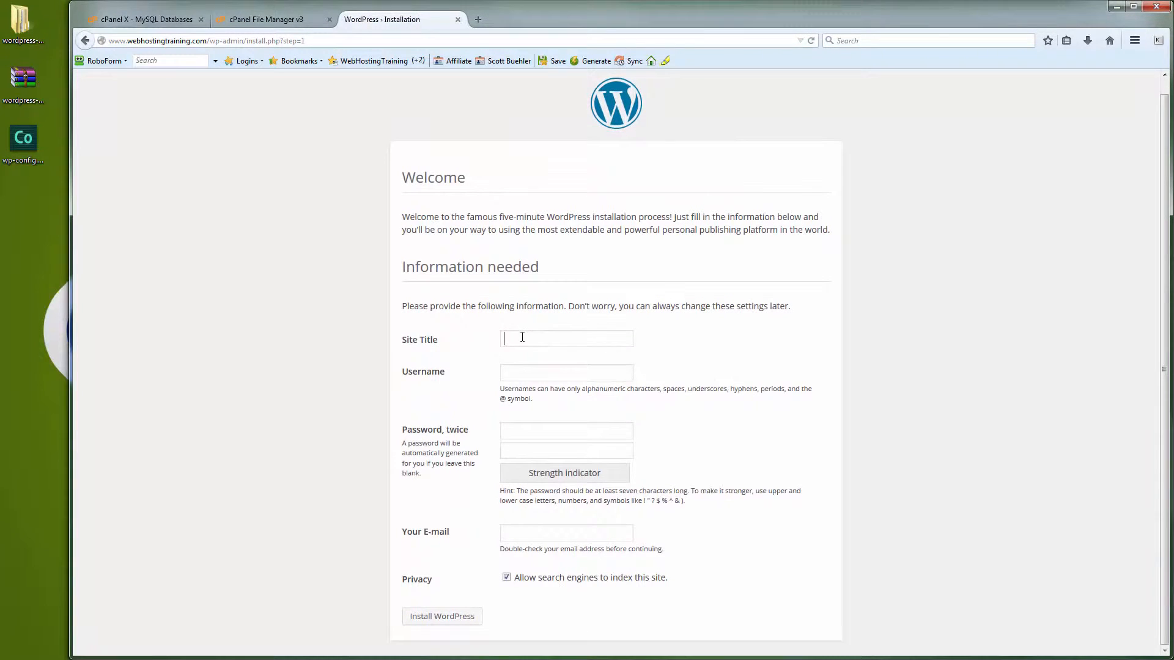
type("Web Hosting Training")
key("Tab")
type("scott")
Generate a new 16-character password with RoboForm and enter it in both WordPress password fields.
key("Tab")
type("••••••••")
key("Tab")
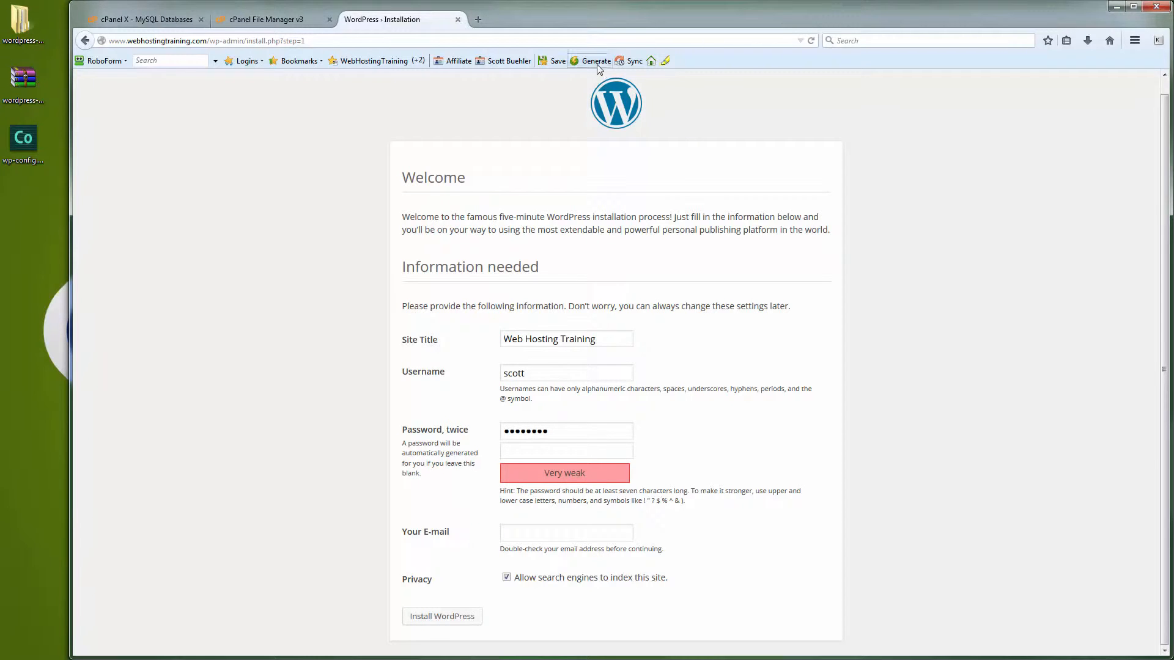
left_click(596, 63)
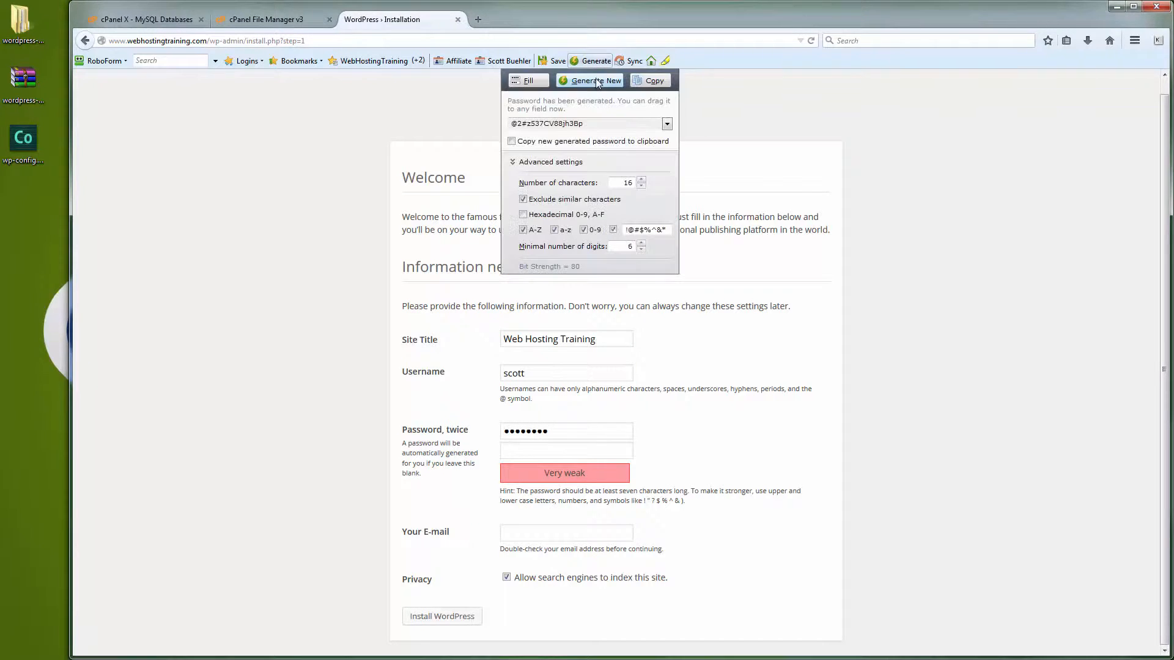
left_click(598, 84)
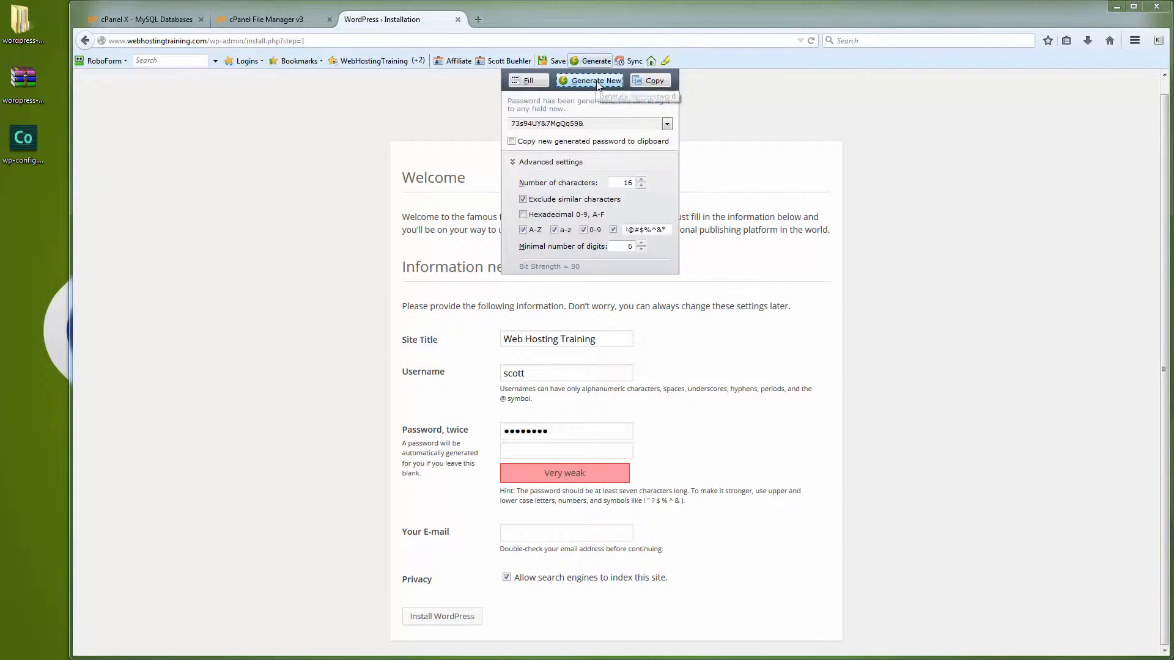
left_click(648, 82)
left_click(567, 435)
left_click_drag(567, 435, 498, 432)
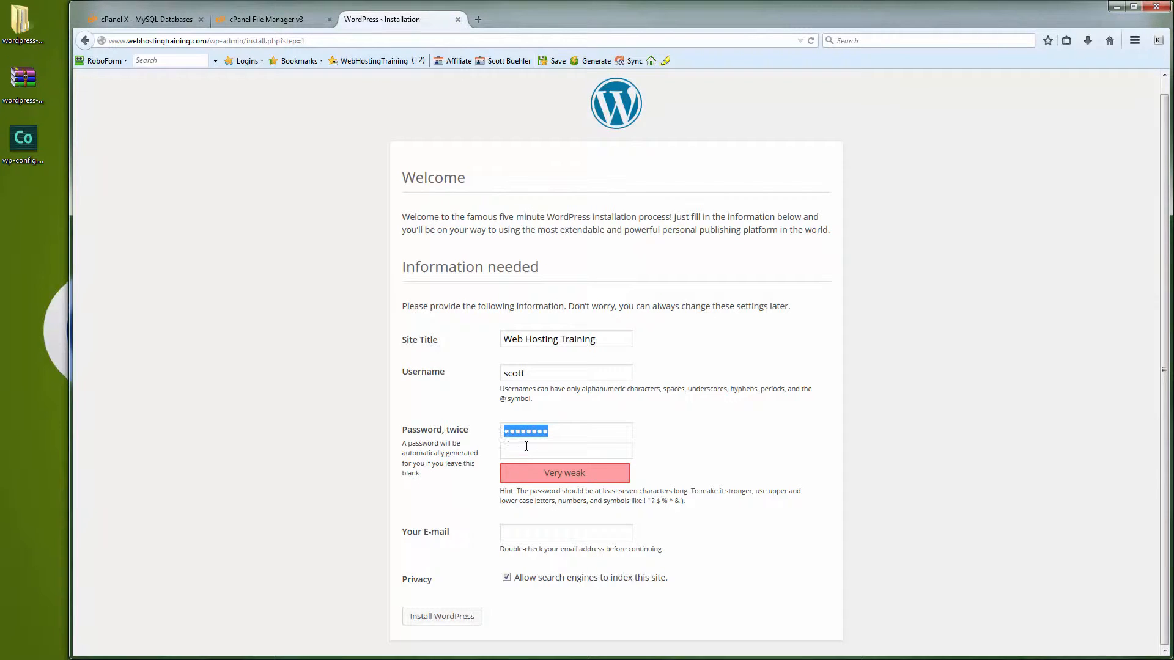
key("ctrl+v")
key("ctrl+v")
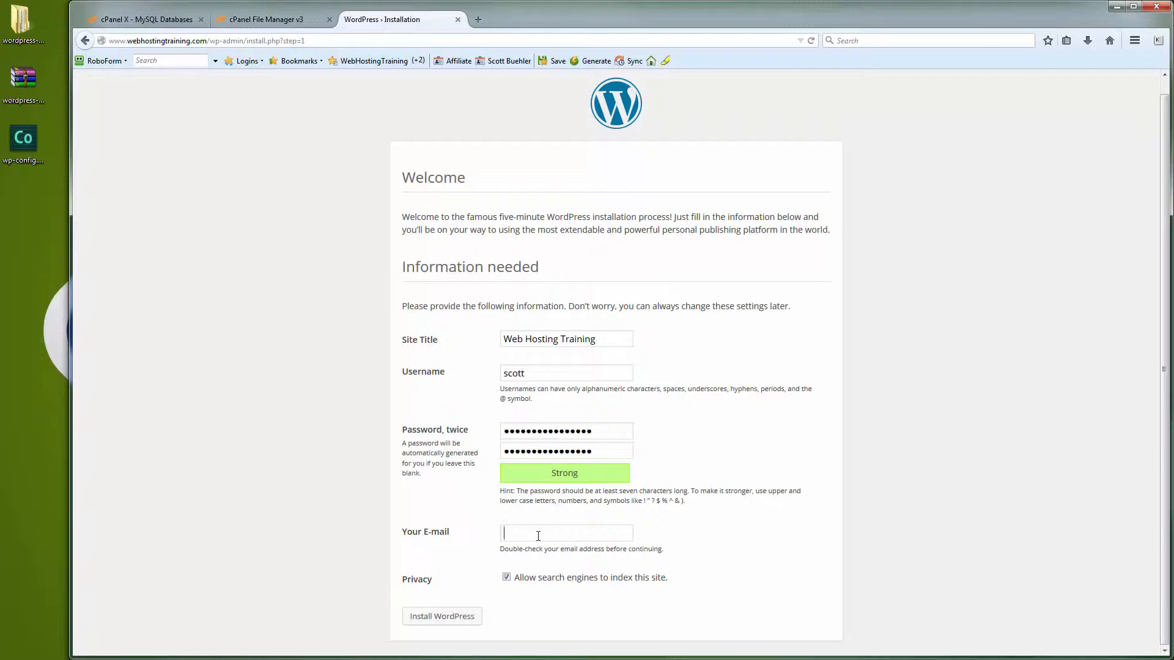
Fill in the administrator's e-mail, install WordPress and dismiss RoboForm's offer to save the account.
key("ctrl+v")
left_click(452, 617)
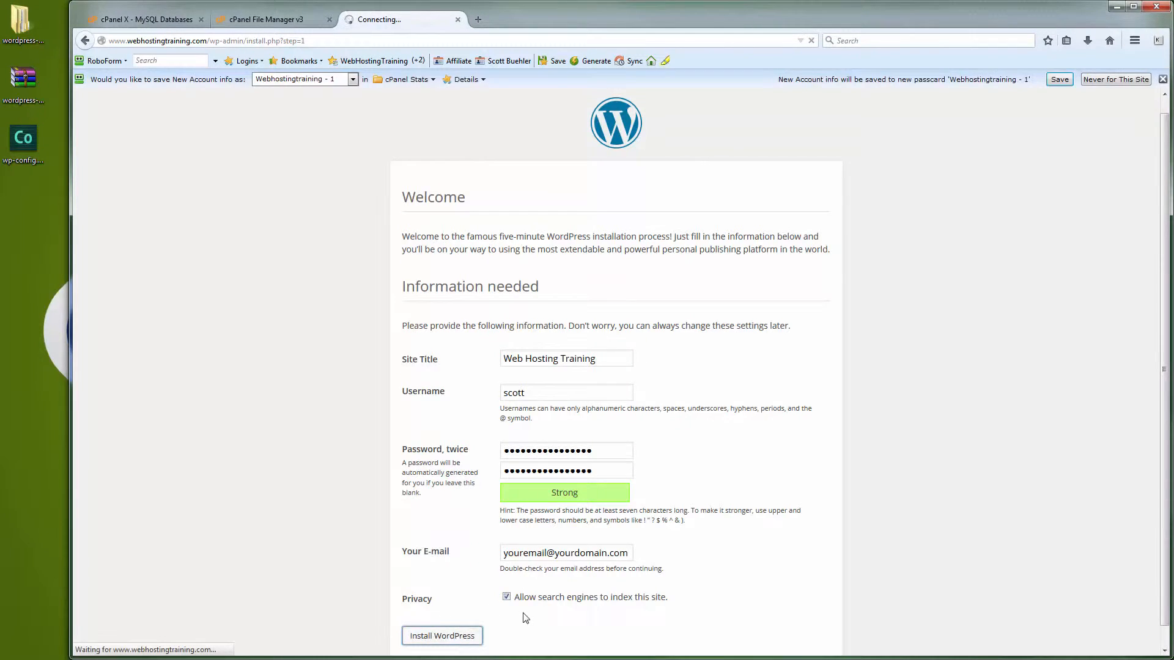
left_click(1162, 79)
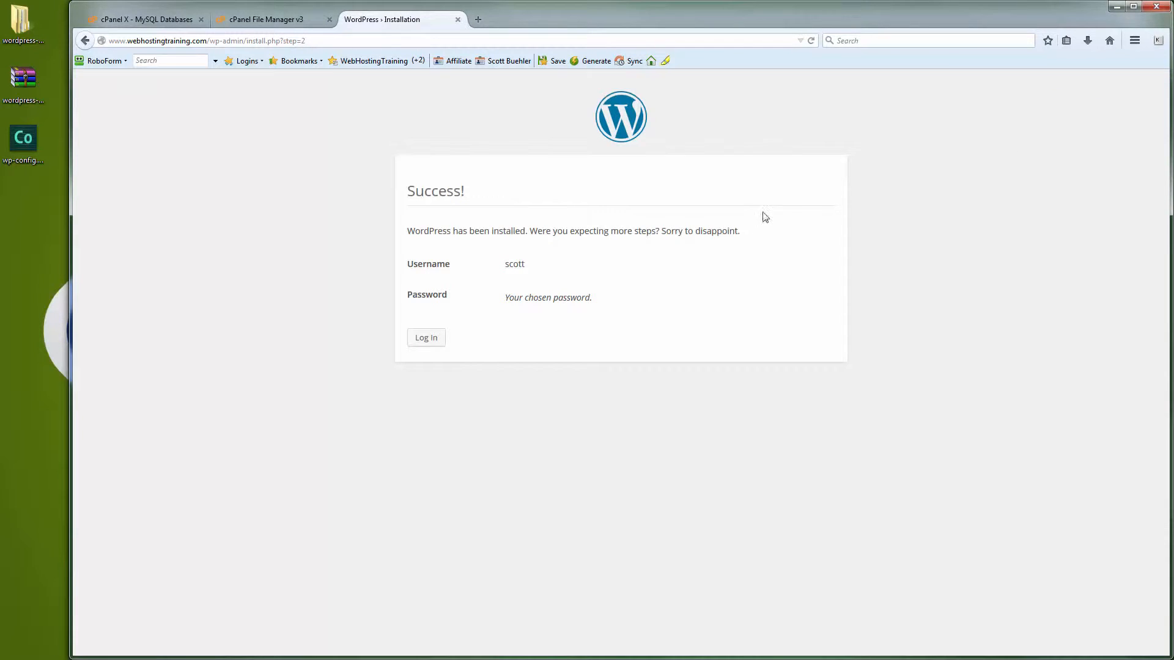
Log in to WordPress with the administrator username and password, enabling Remember Me.
left_click(439, 339)
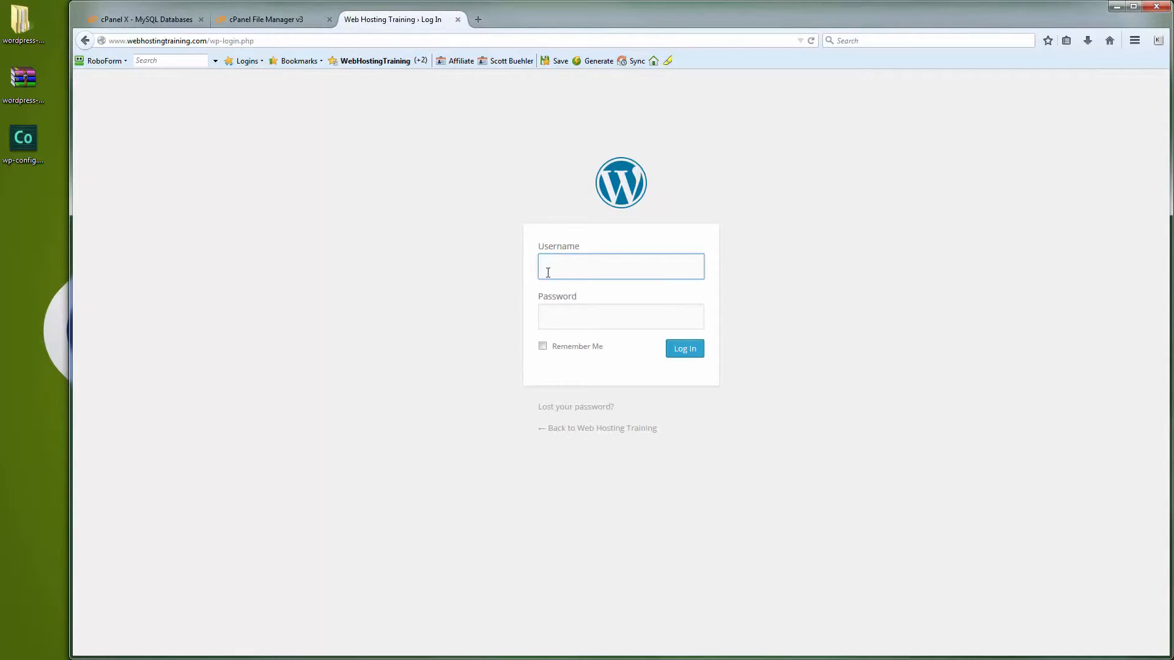
type("scott")
key("Tab")
key("ctrl+v")
left_click(543, 346)
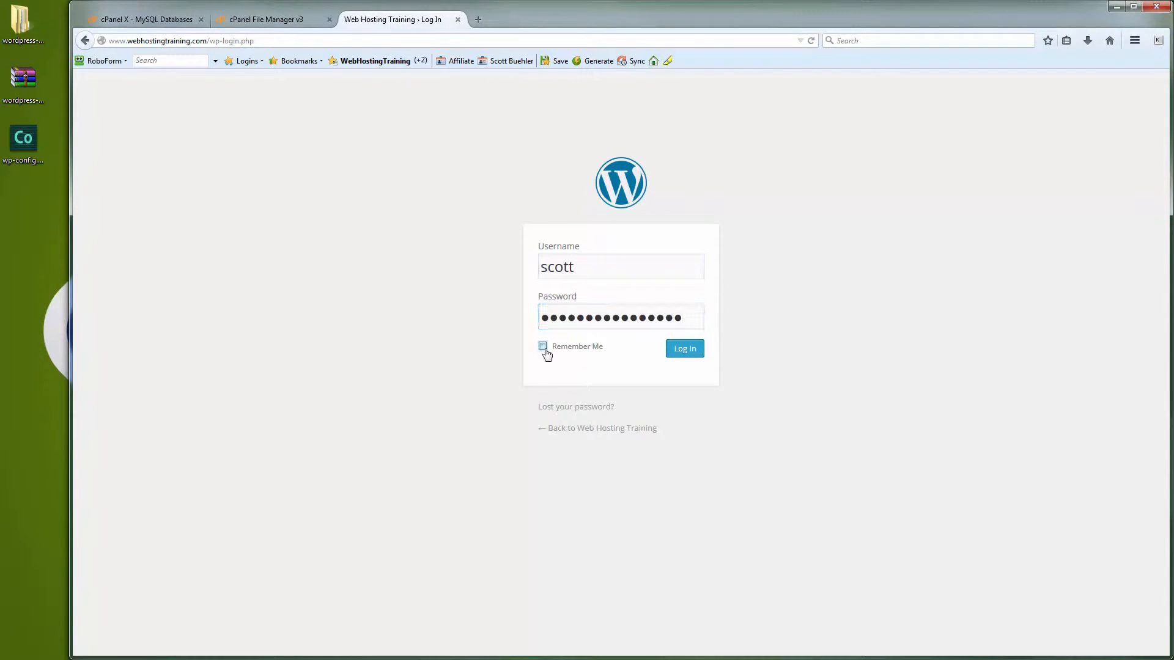
left_click(686, 353)
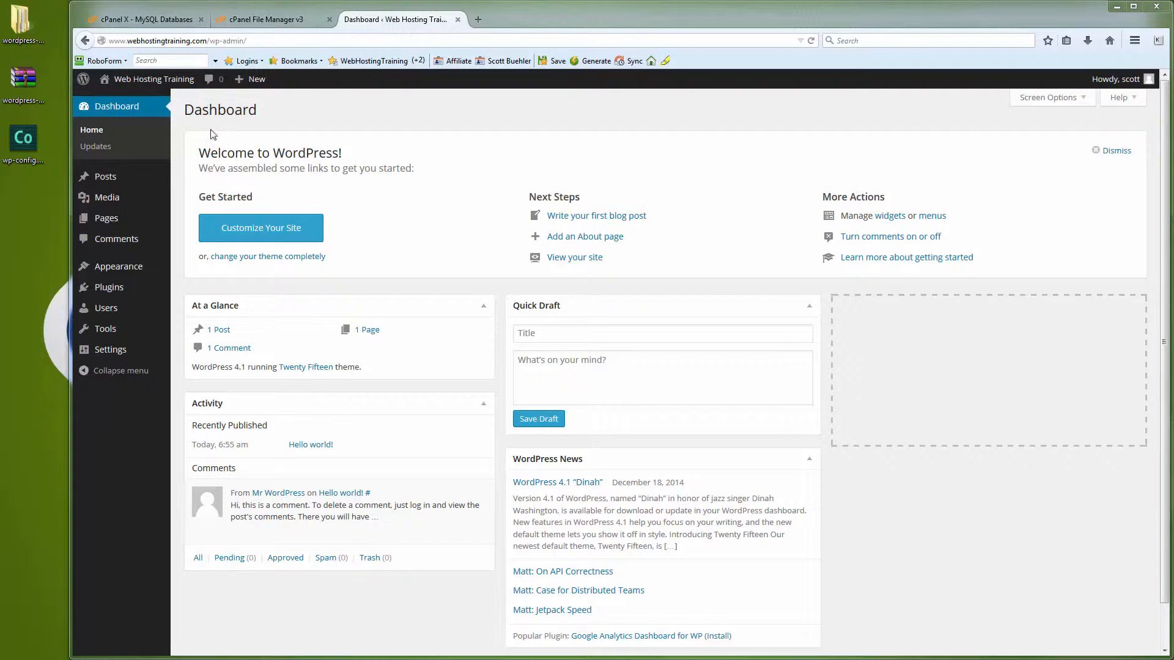
Visit the Web Hosting Training site's front end from the WordPress dashboard.
mouse_move(156, 81)
left_click(121, 103)
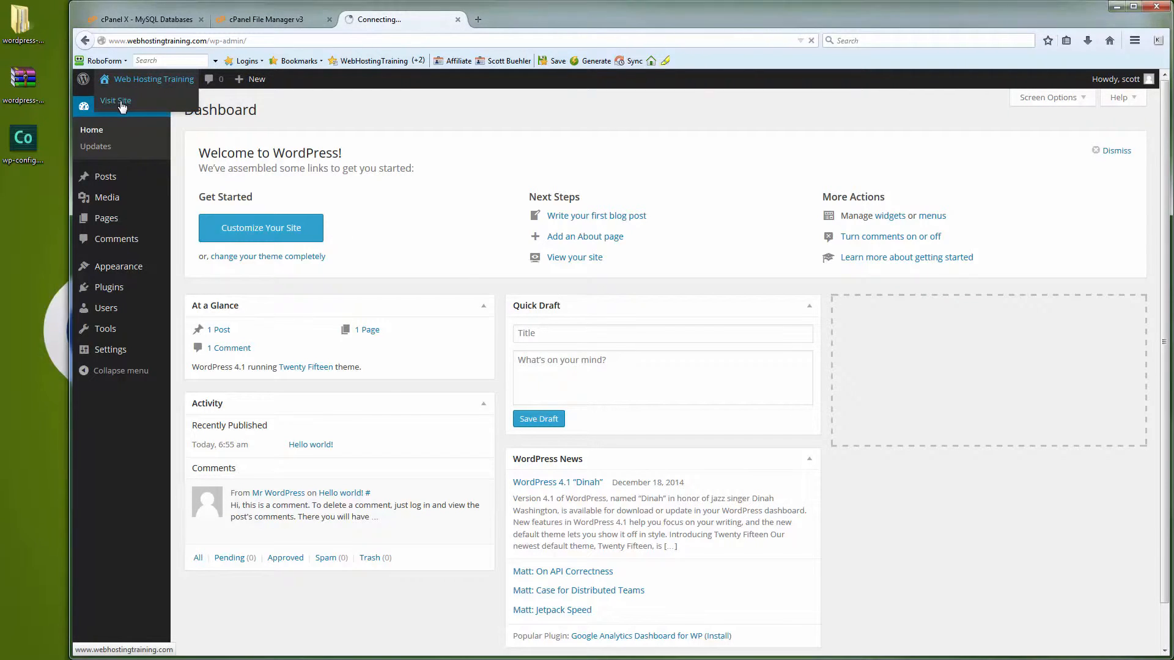